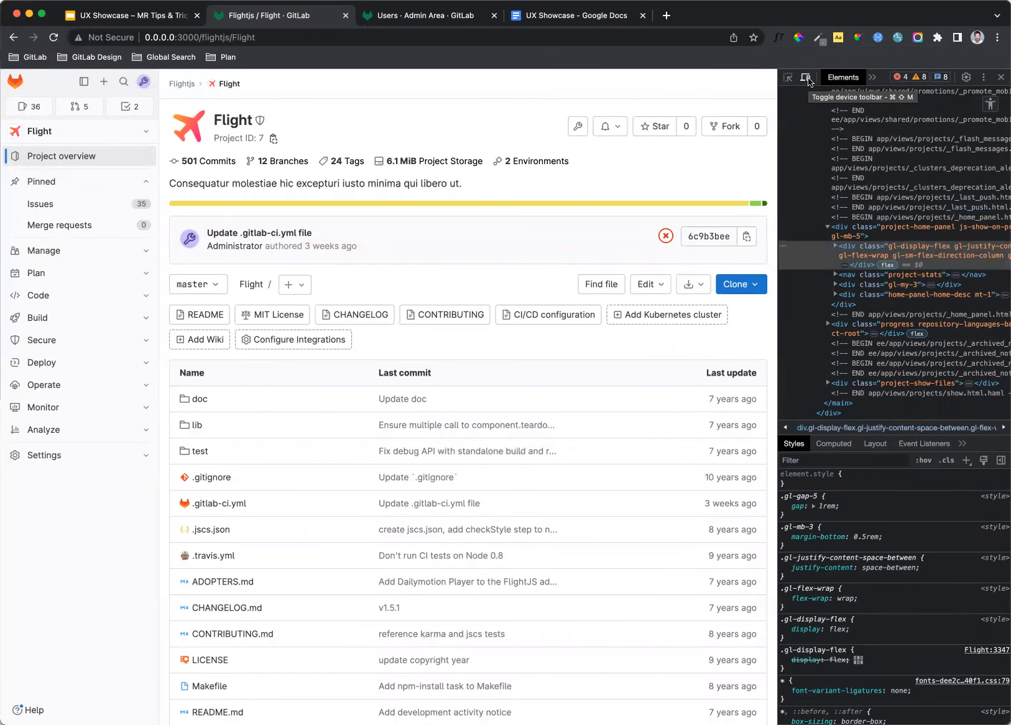
Turn on the device toolbar and preview the Flight project page at the GitLab - 3. Large and GitLab - 4. Medium sizes.
left_click(807, 78)
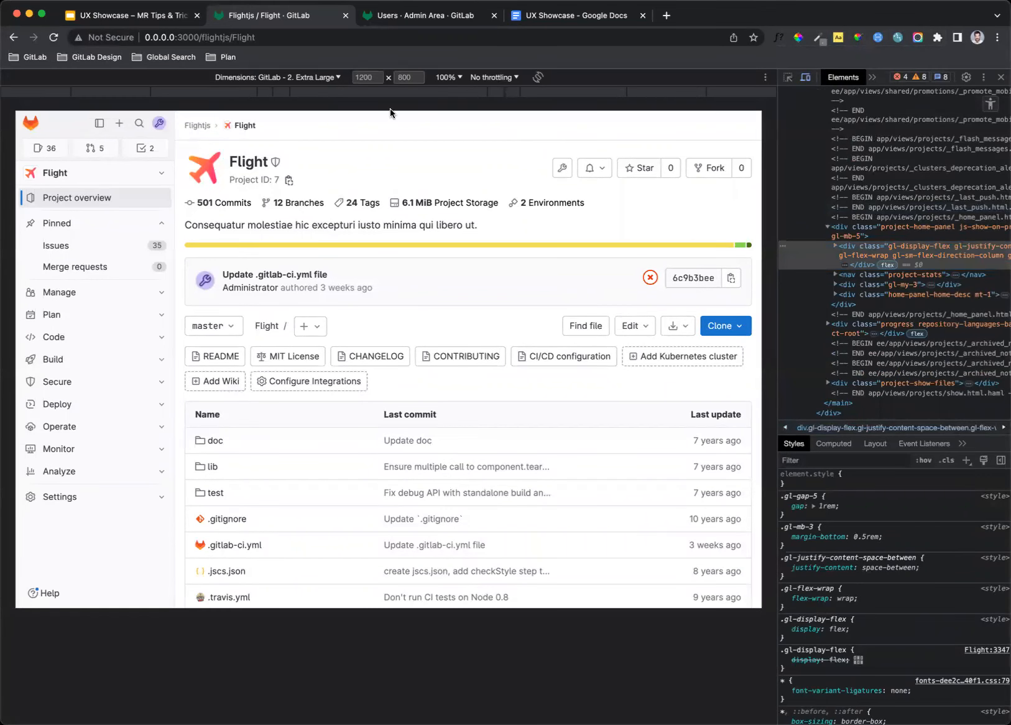
left_click(320, 78)
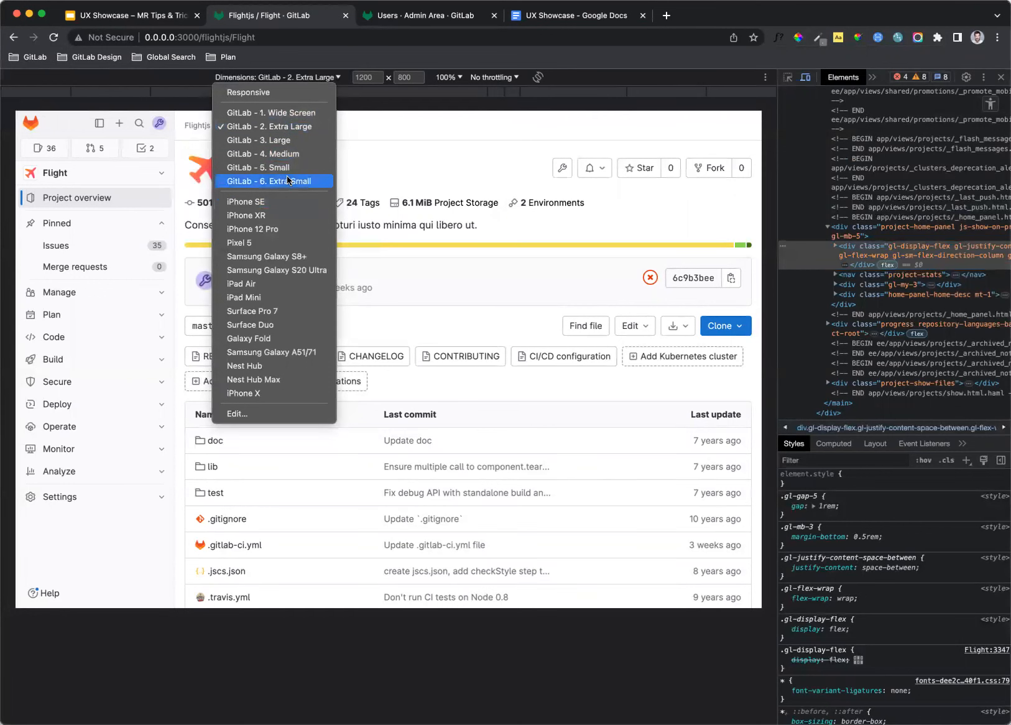
left_click(277, 136)
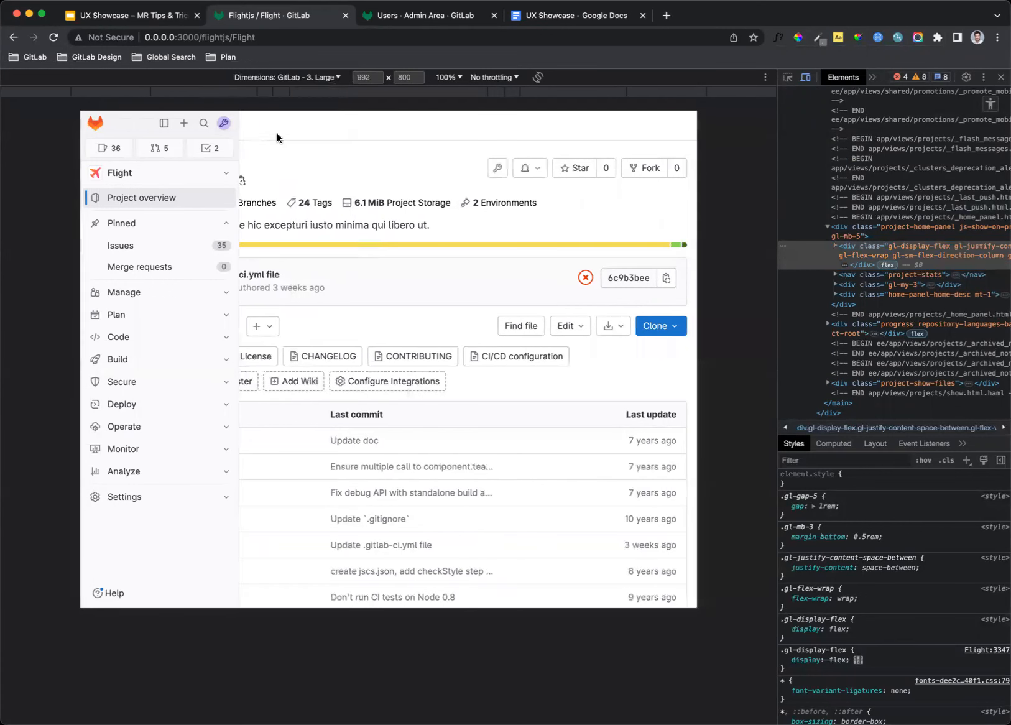
left_click(316, 78)
left_click(308, 150)
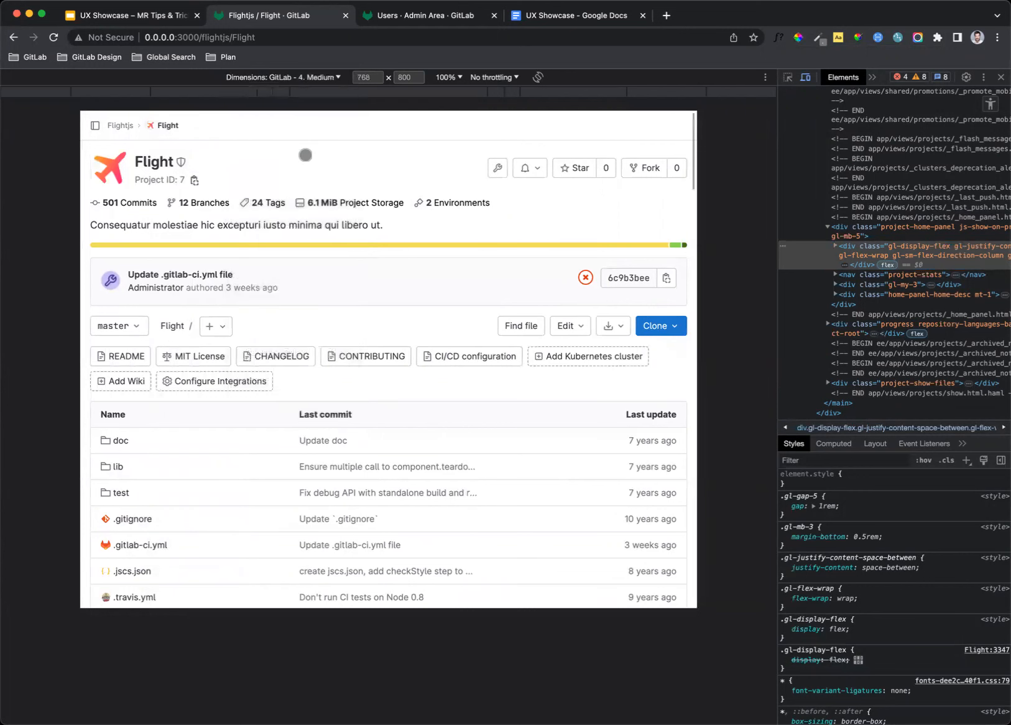
Preview the page at GitLab - 5. Small and GitLab - 6. Extra Small, and return to the GitLab - 2. Extra Large size.
left_click(327, 78)
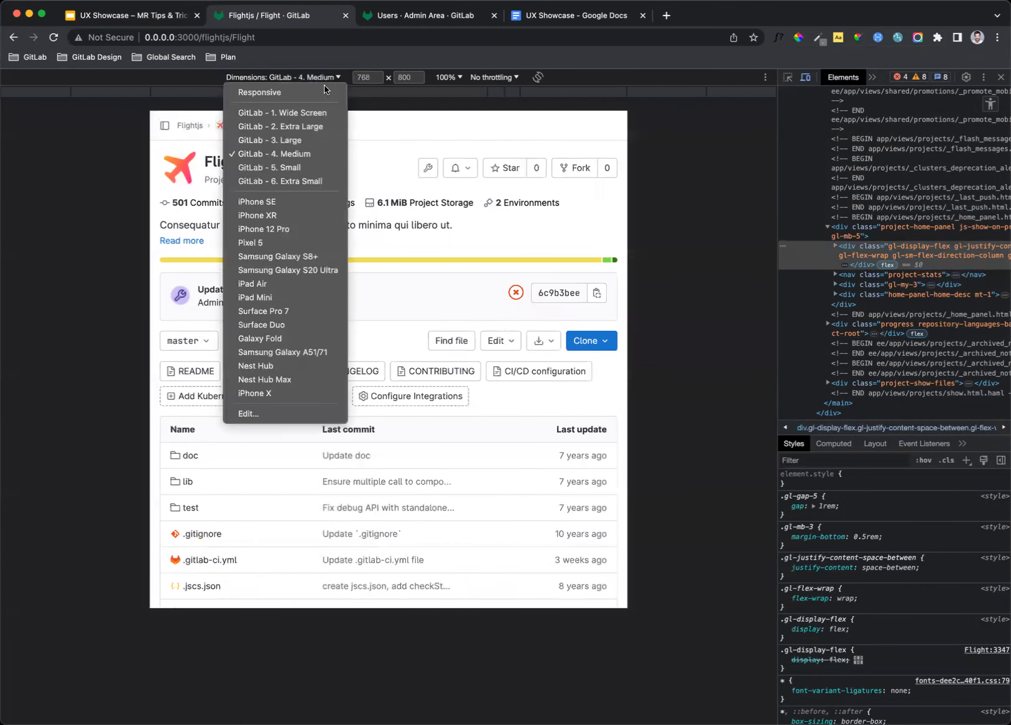
left_click(287, 169)
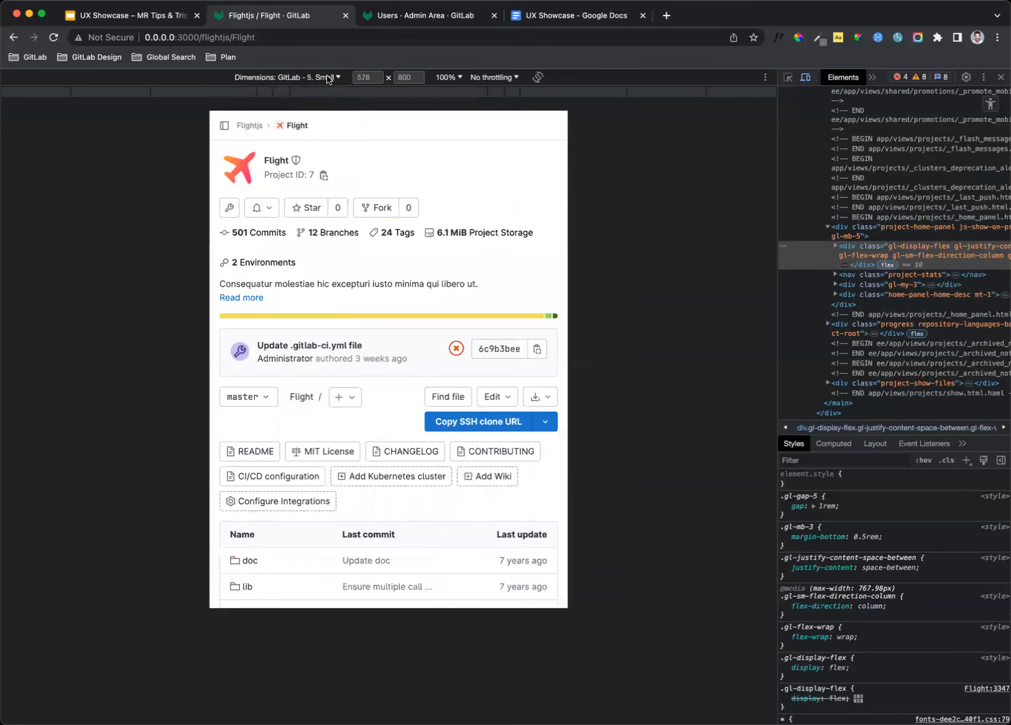
left_click(327, 78)
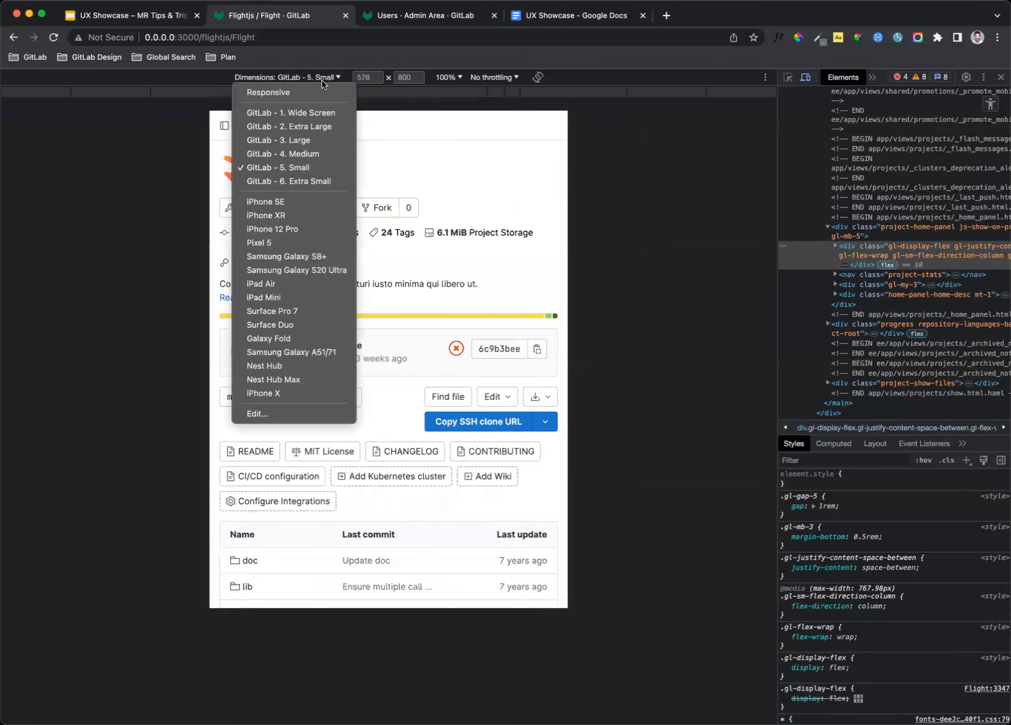
left_click(310, 182)
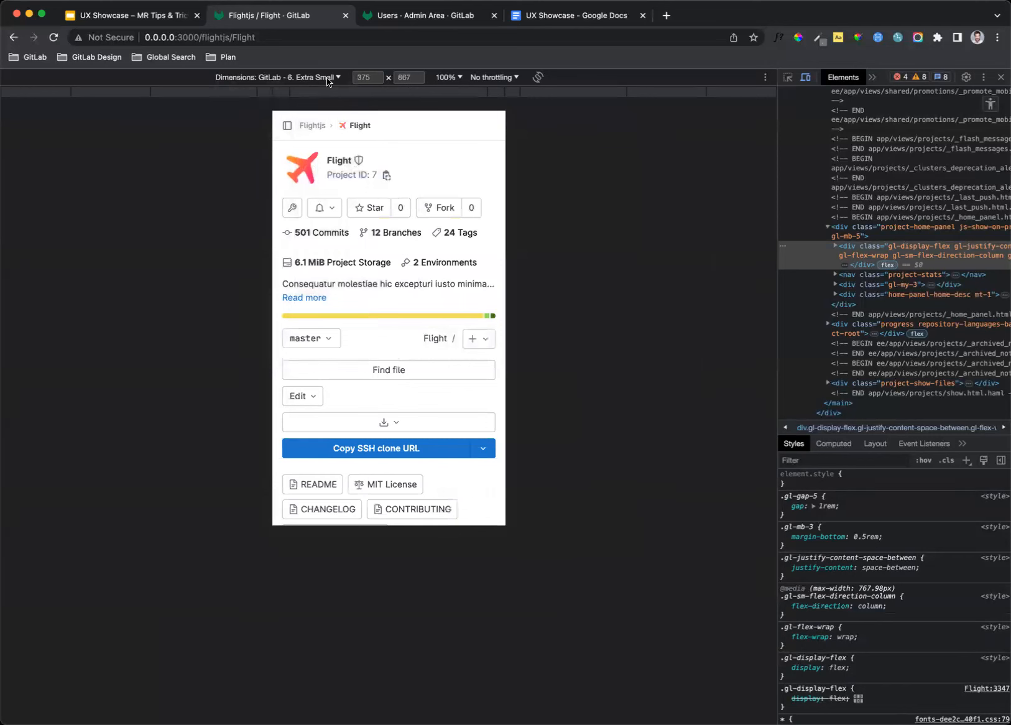
left_click(328, 78)
left_click(312, 128)
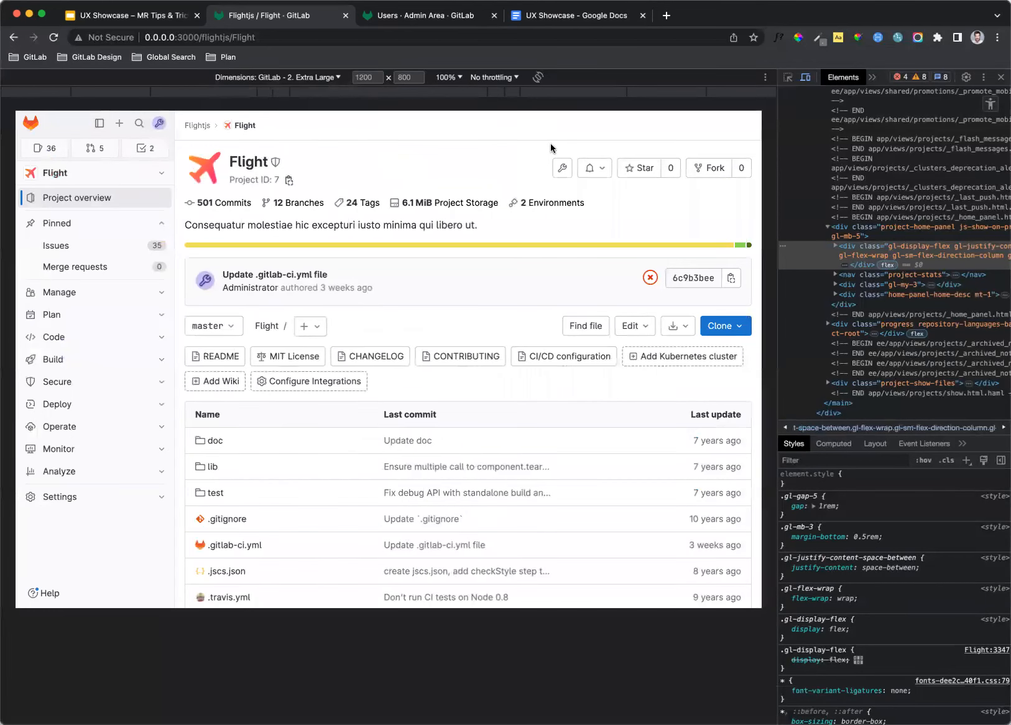
Consult the Responsive slide, and reload the Flight project page with Mid-tier mobile throttling.
left_click(169, 17)
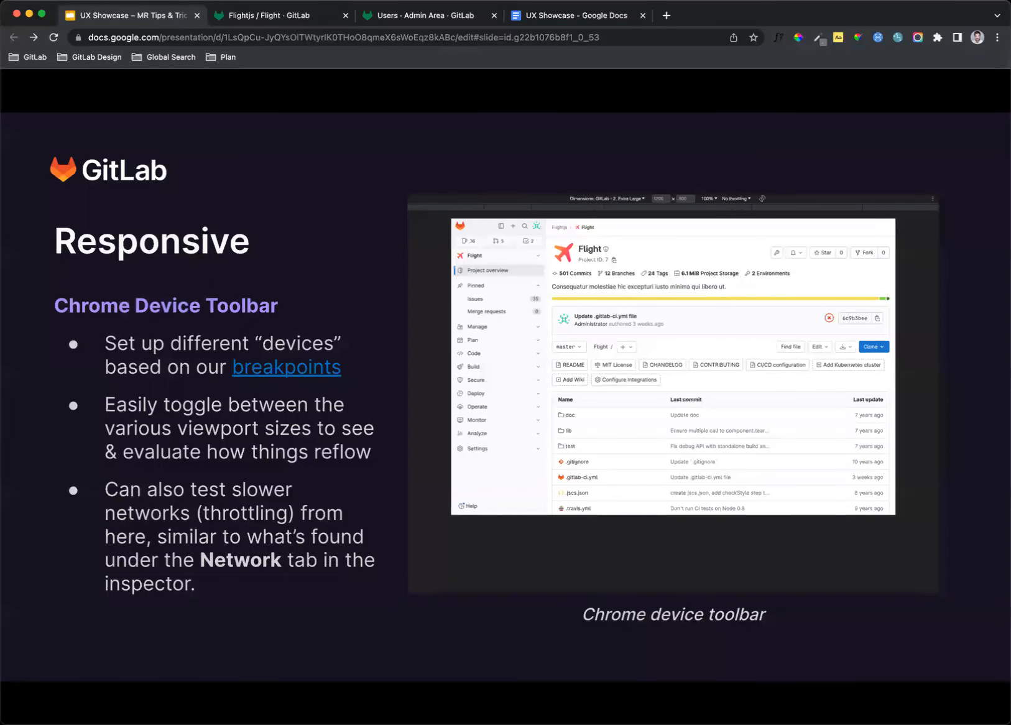
left_click(273, 15)
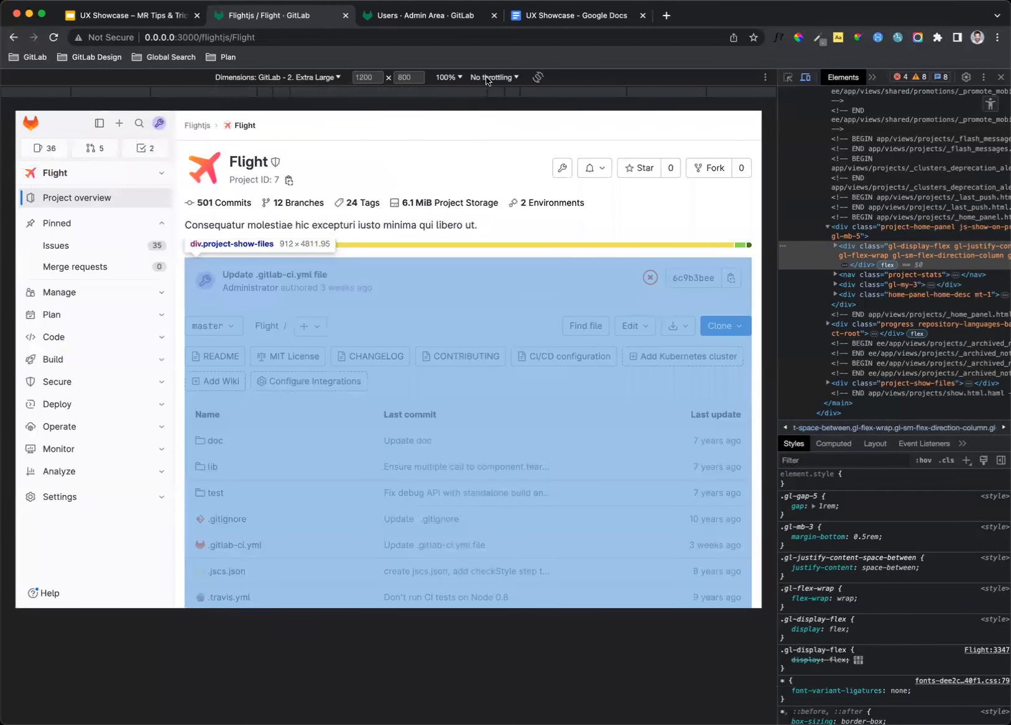
left_click(488, 78)
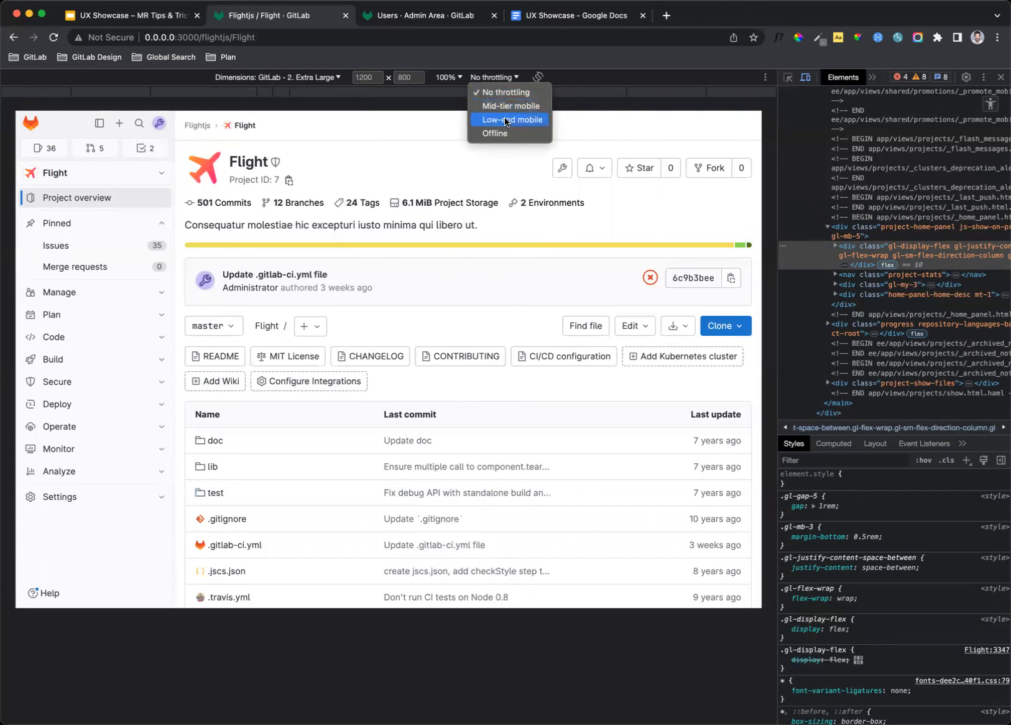
left_click(505, 105)
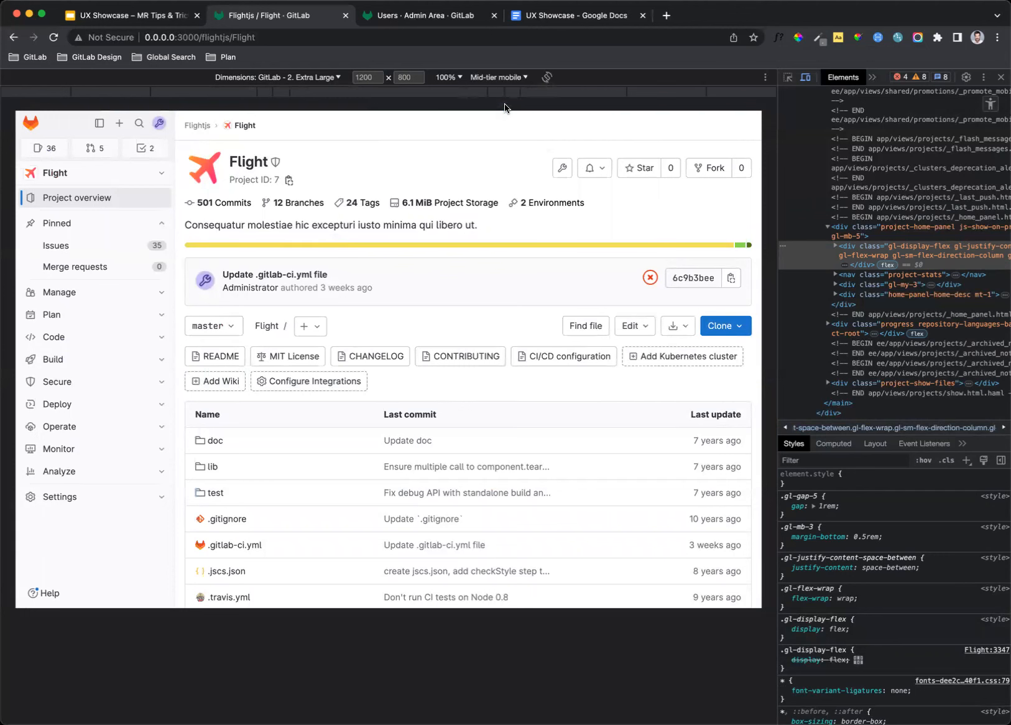
left_click(360, 39)
key("Return")
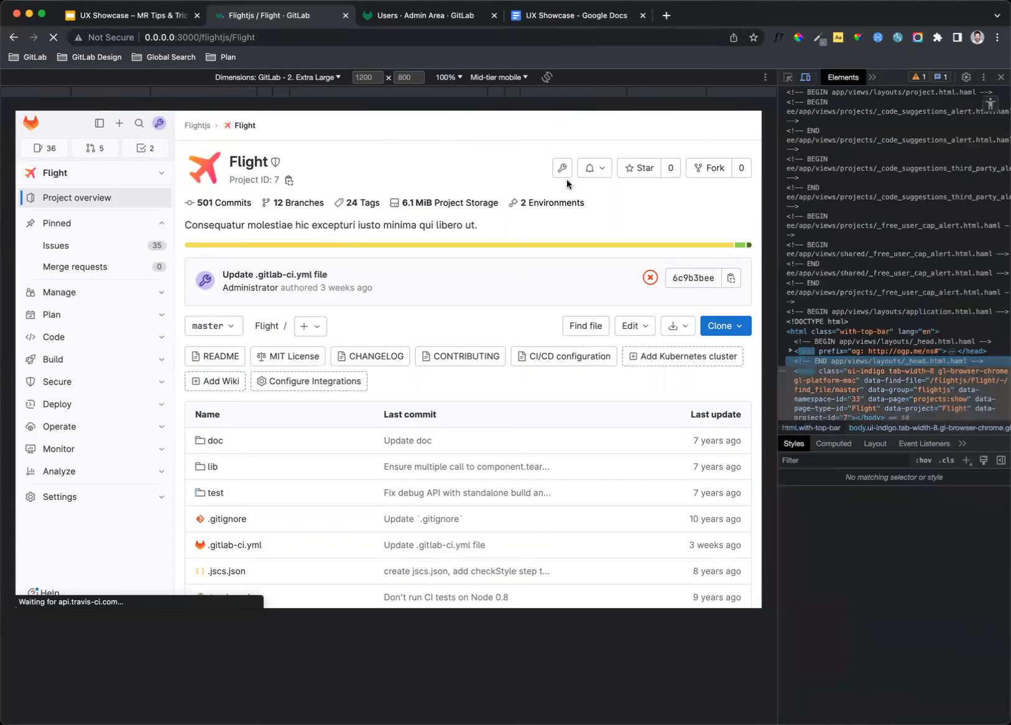
Set the throttling to Low-end mobile and reload the Flight project page.
left_click(496, 77)
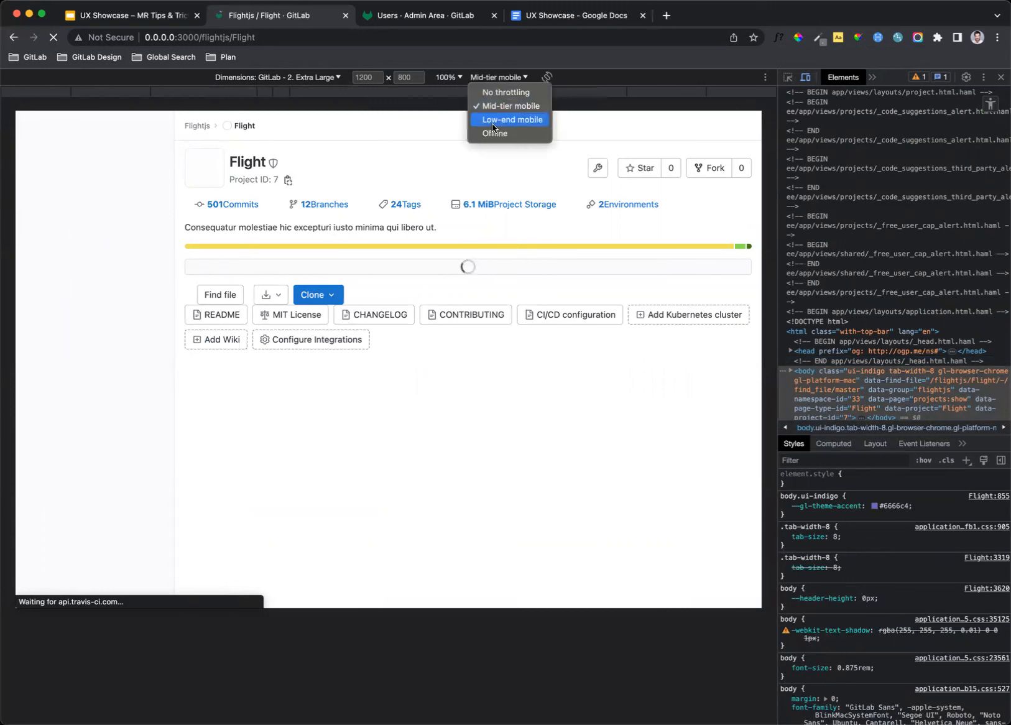
left_click(378, 37)
key("Return")
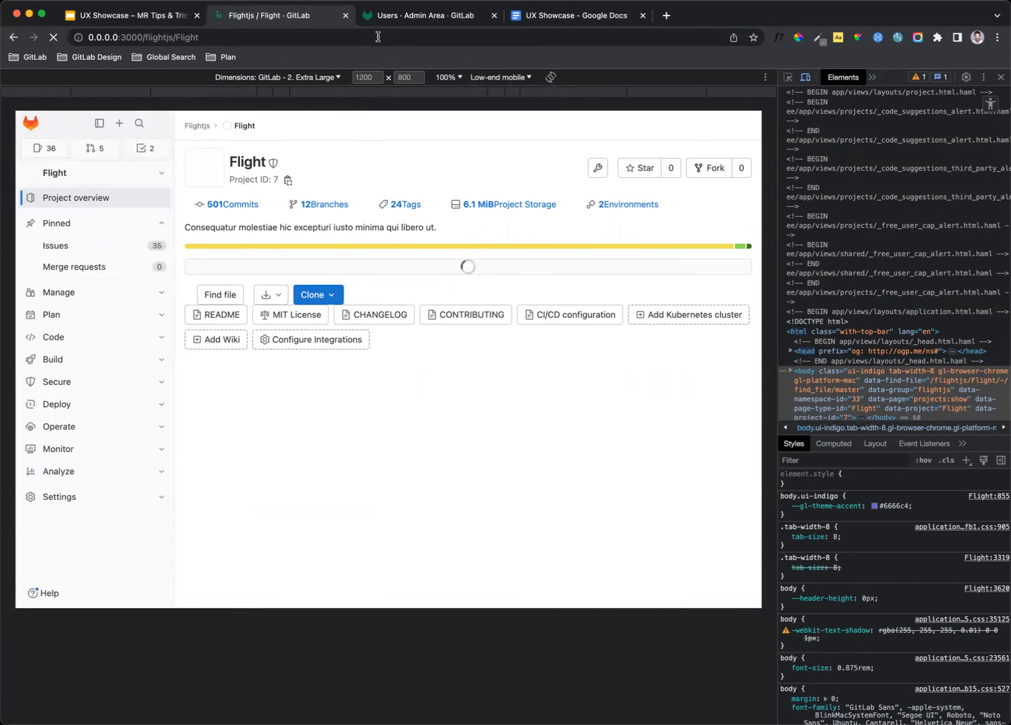
Switch the network throttling to Offline and reload the Flight project page.
left_click(505, 78)
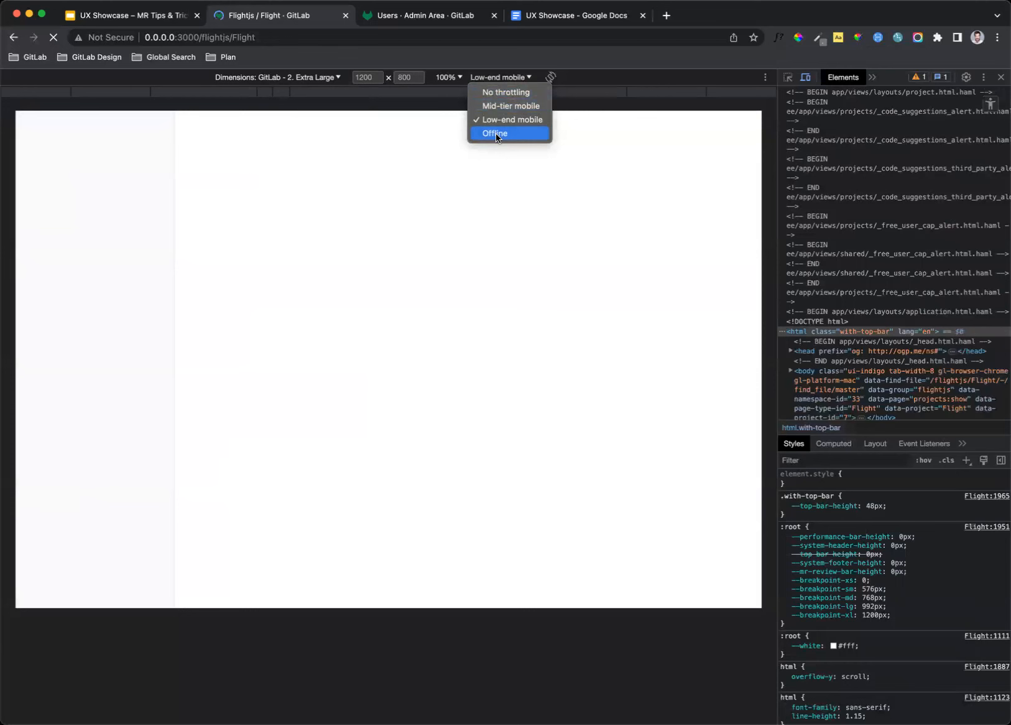
left_click(497, 134)
left_click(292, 36)
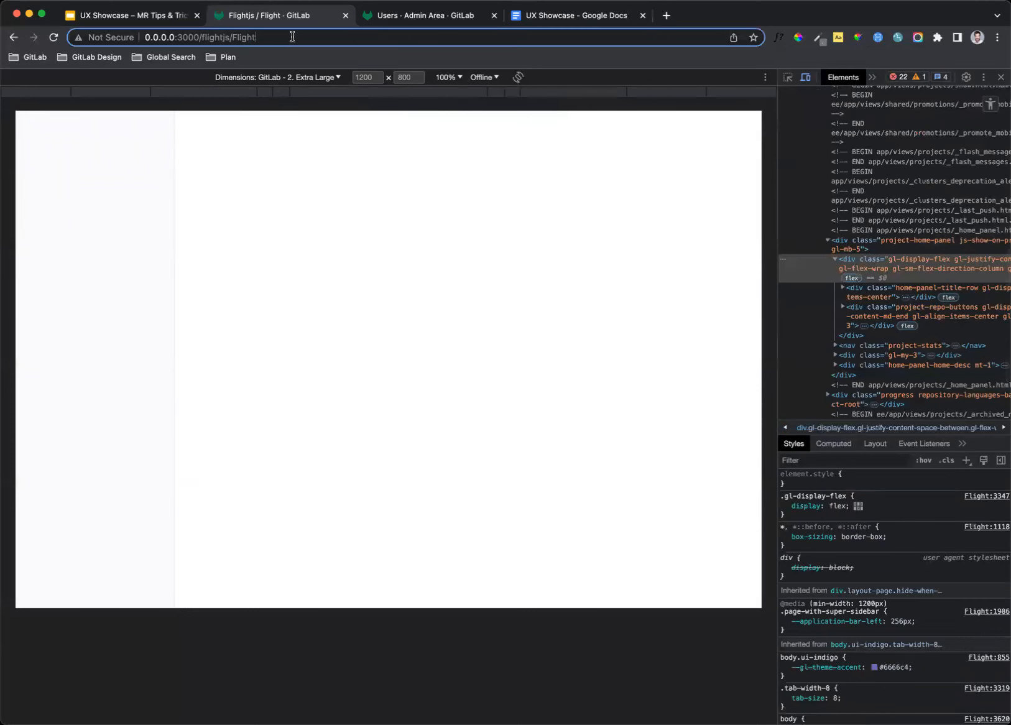
key("Return")
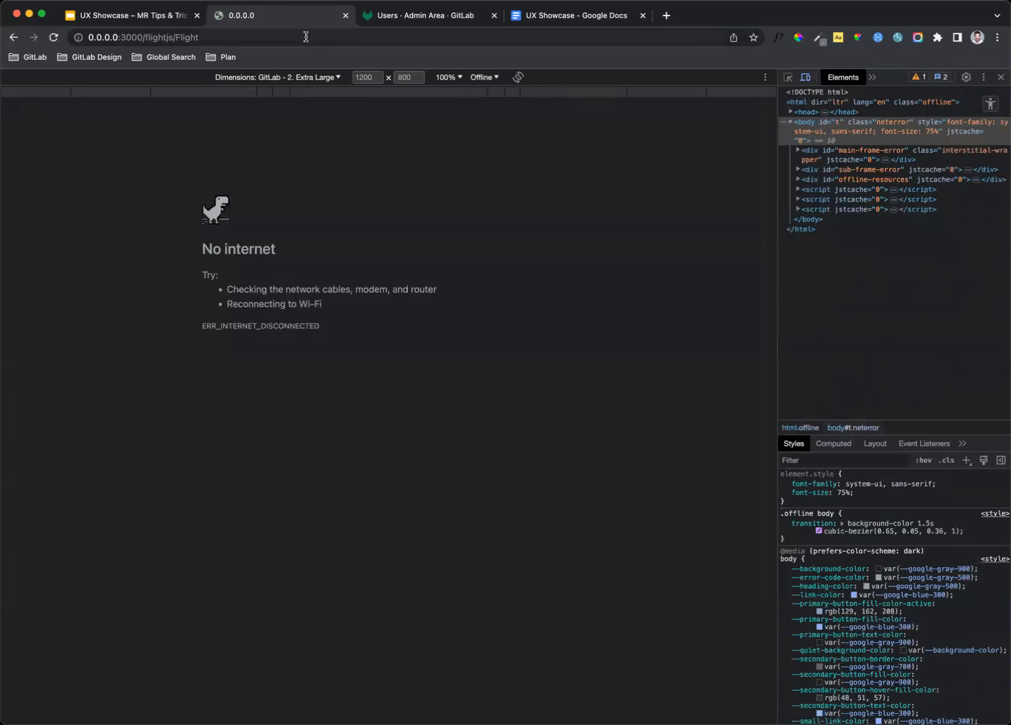
Restore the network to No throttling, and advance the slide presentation to the Mobile slide.
left_click(480, 77)
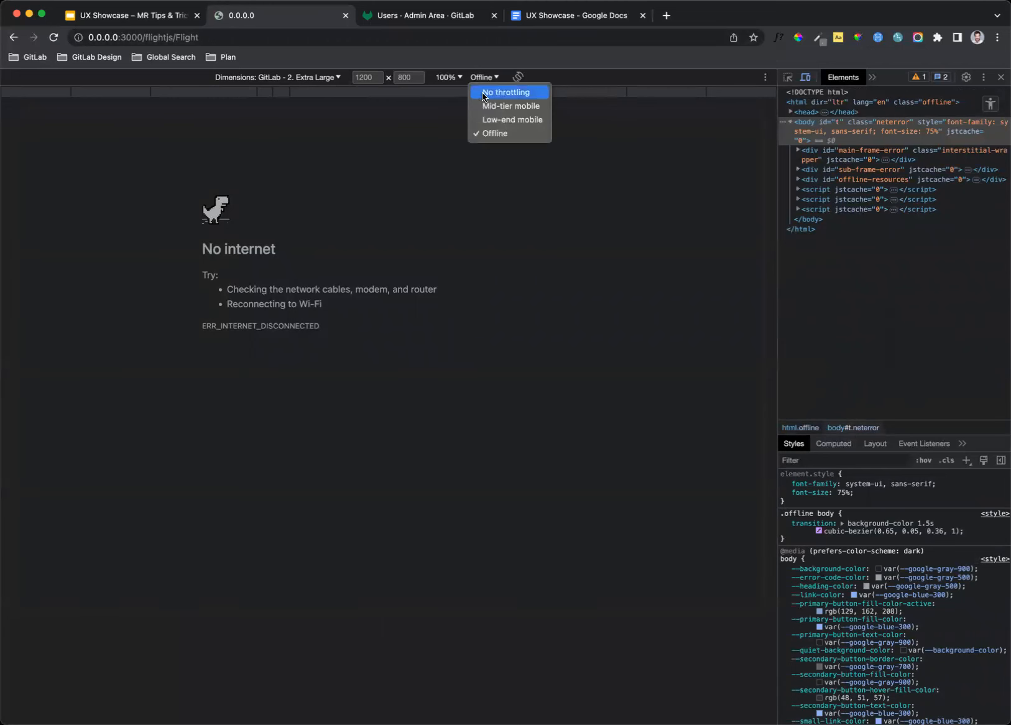
left_click(494, 96)
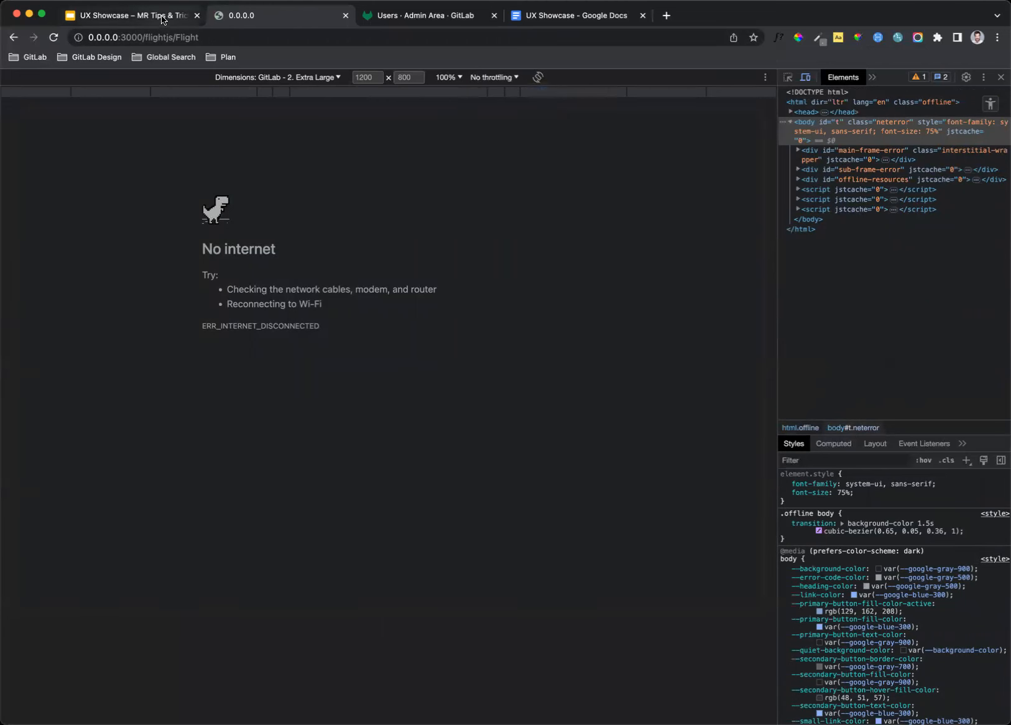
left_click(165, 19)
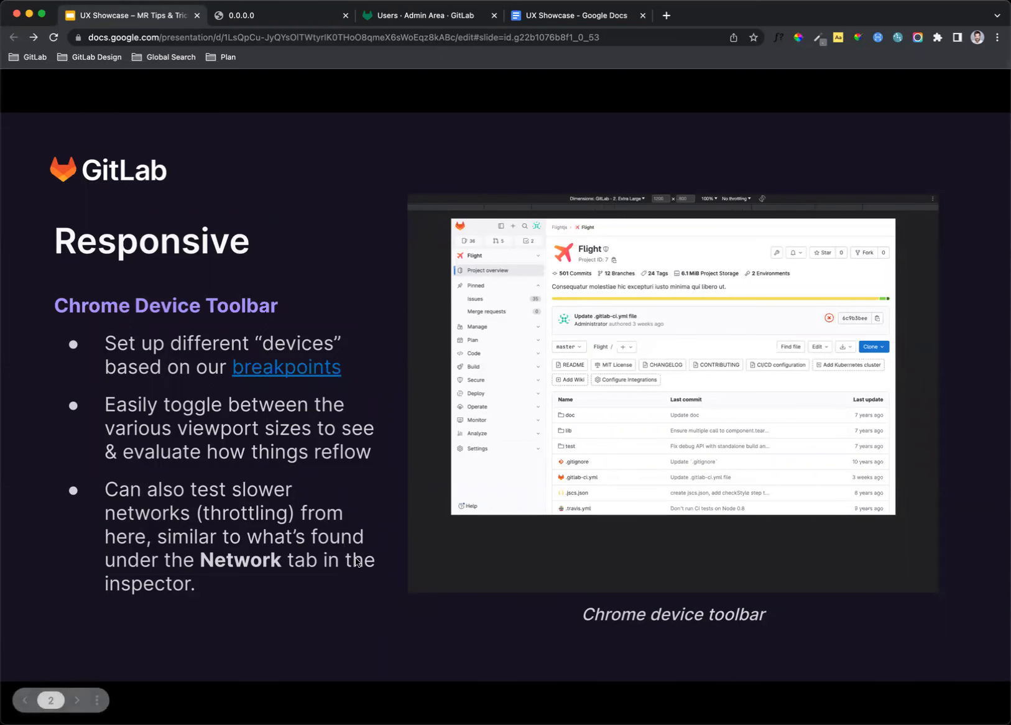
key("Right")
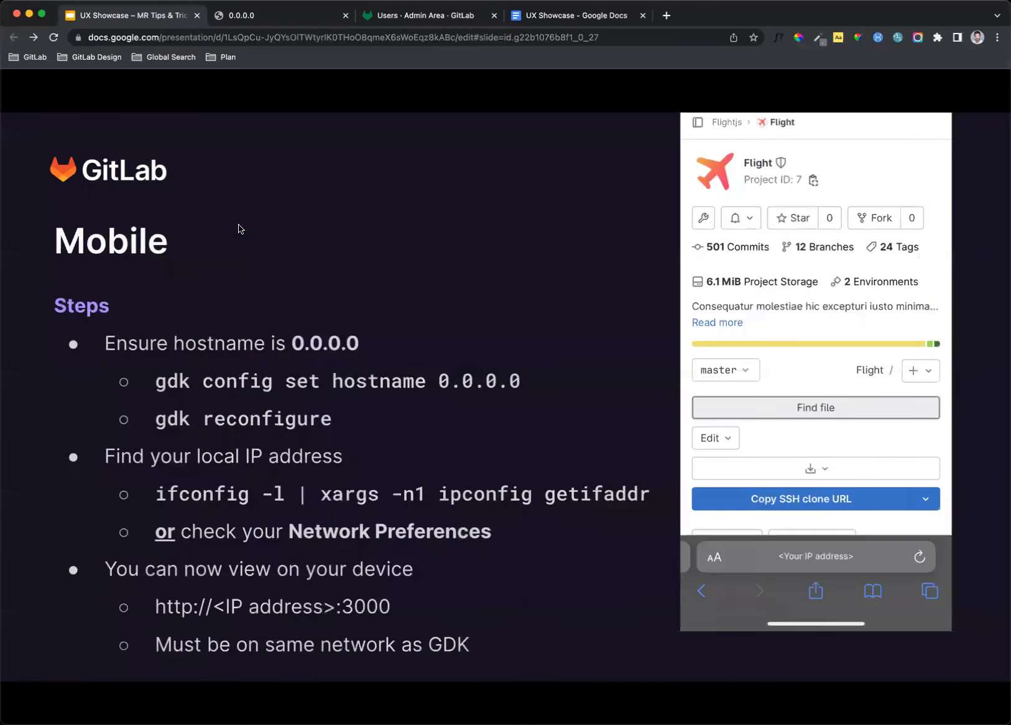
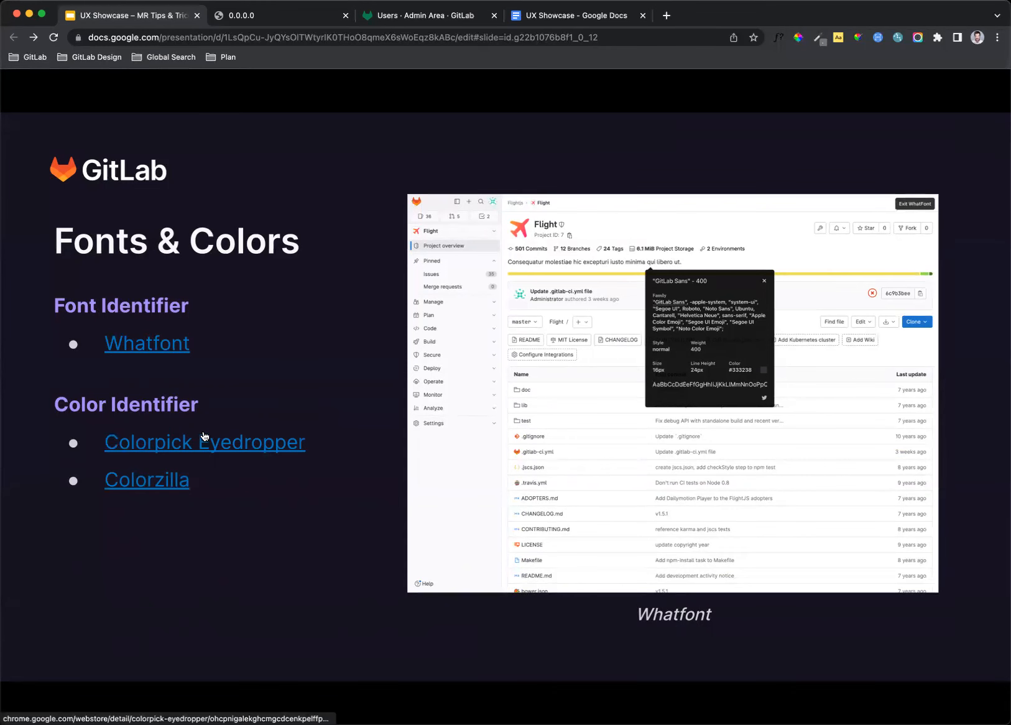
Return to the Flight project page, turn off the device toolbar, and reload the page at full width with the developer tools closed.
left_click(286, 17)
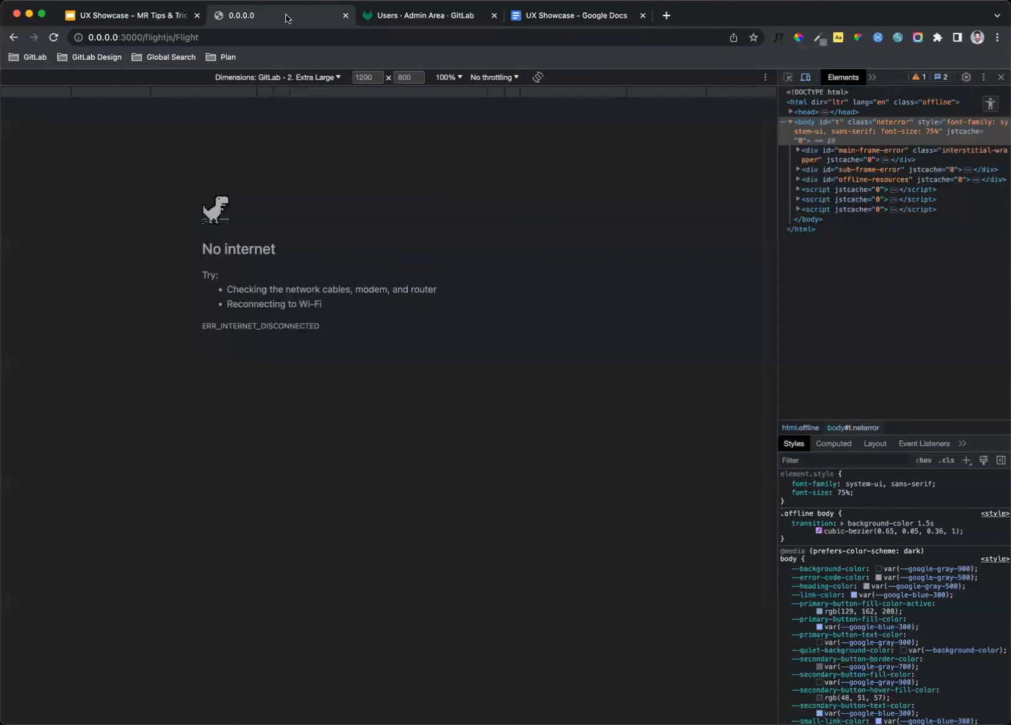
left_click(806, 79)
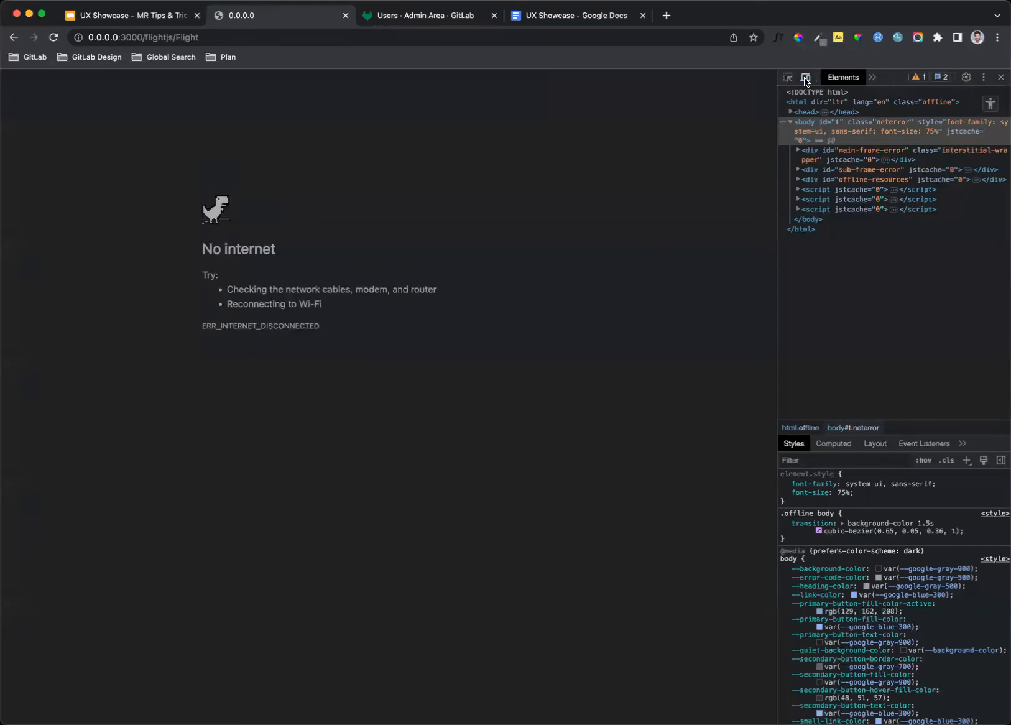
left_click(235, 44)
key("Return")
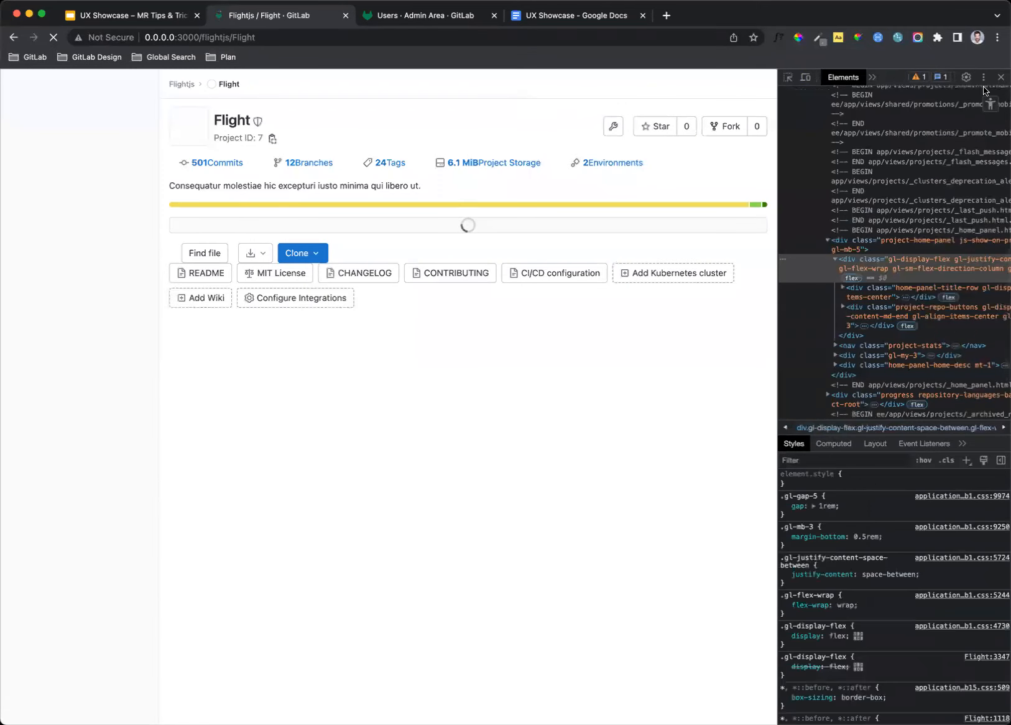
key("super+alt+i")
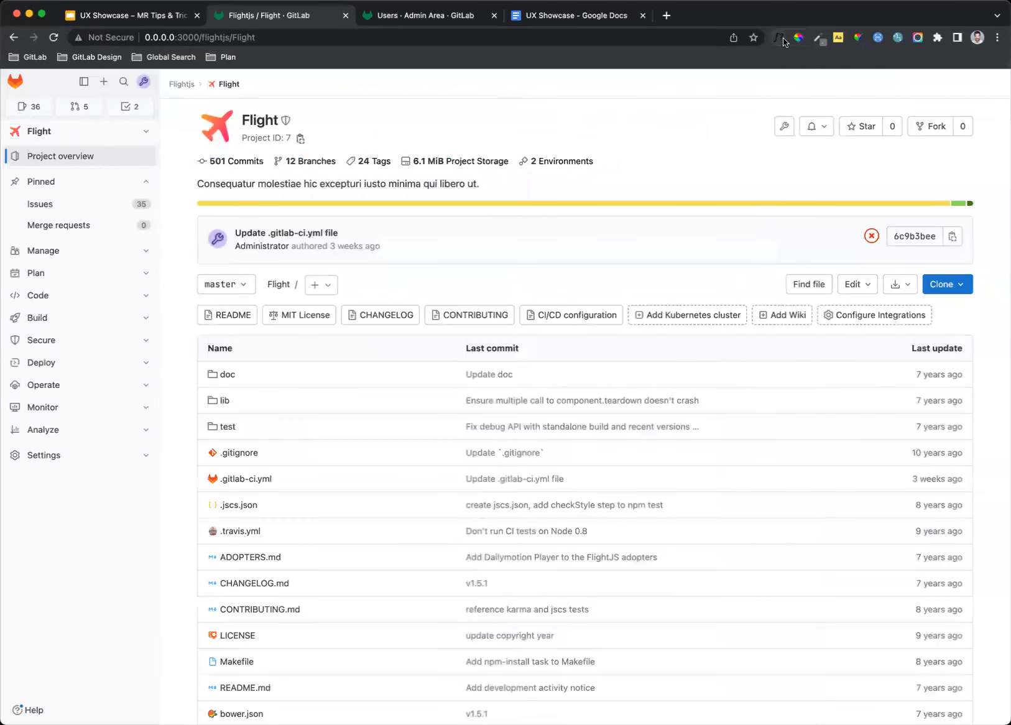
Inspect the font details of the project description text with WhatFont.
left_click(780, 38)
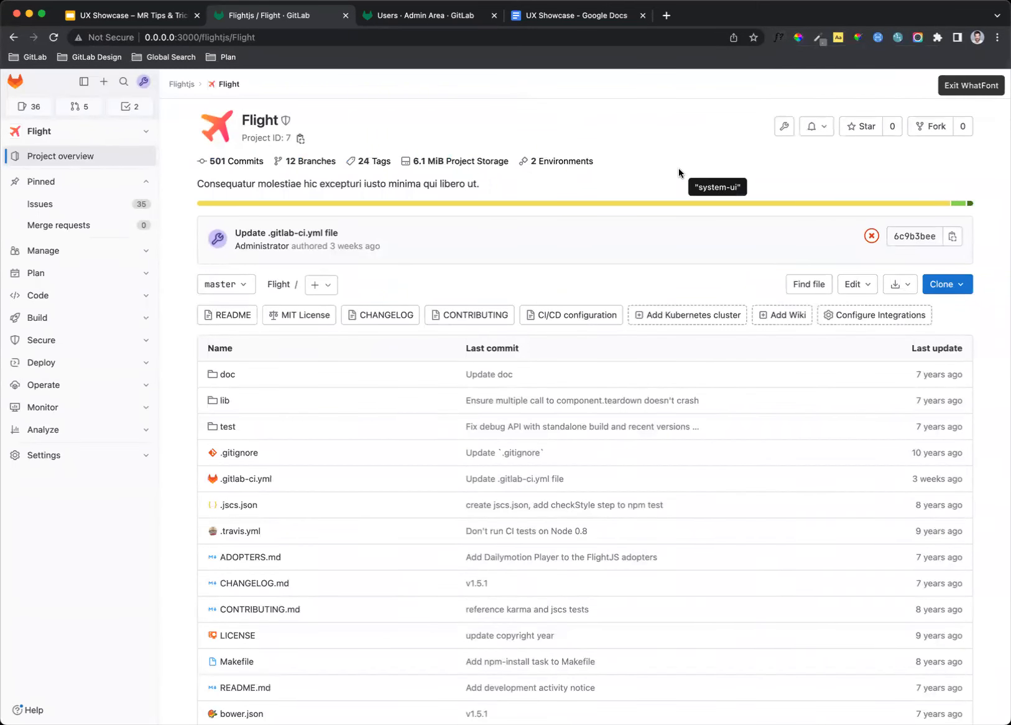
left_click(441, 185)
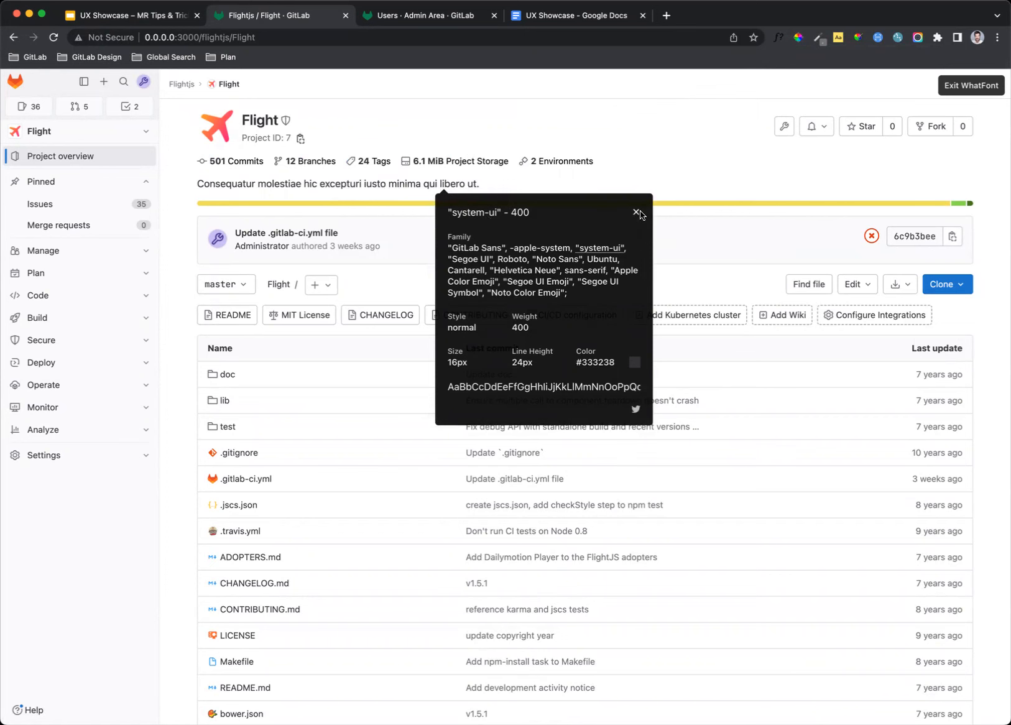
Reload the page, inspect the project description's font details again with WhatFont, and dismiss the details.
key("super+r")
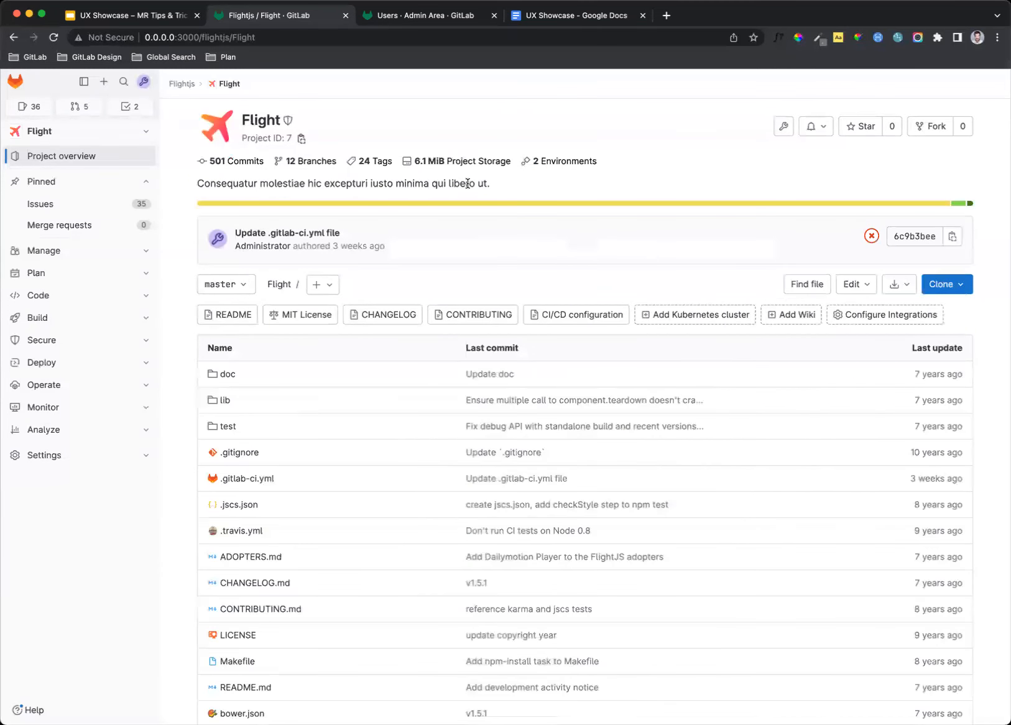
left_click(778, 38)
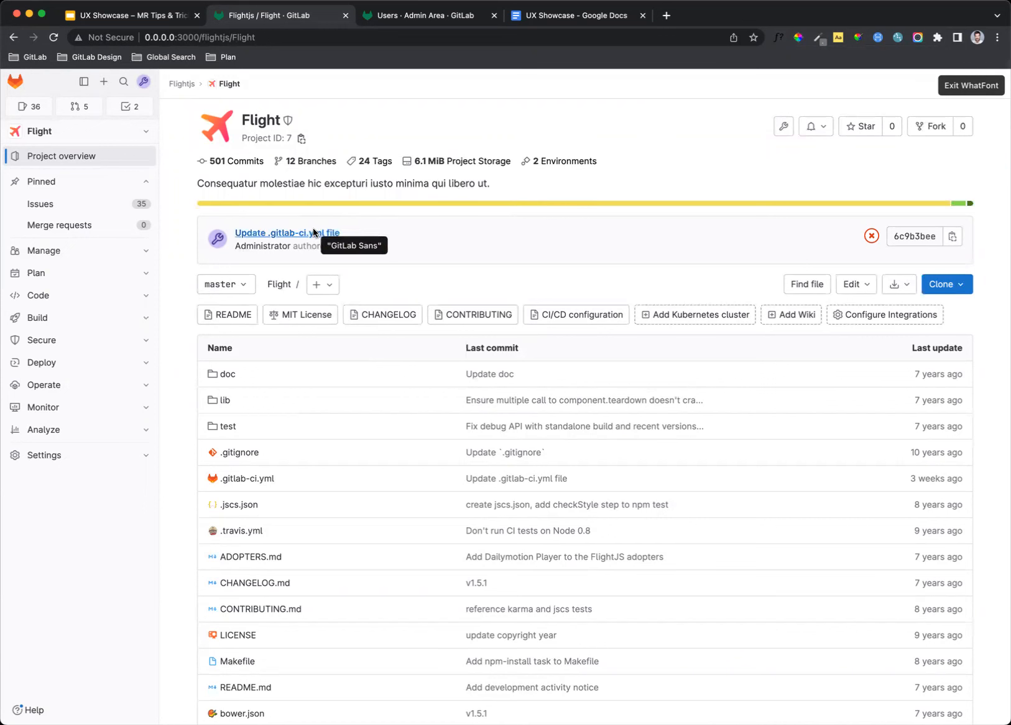
left_click(449, 185)
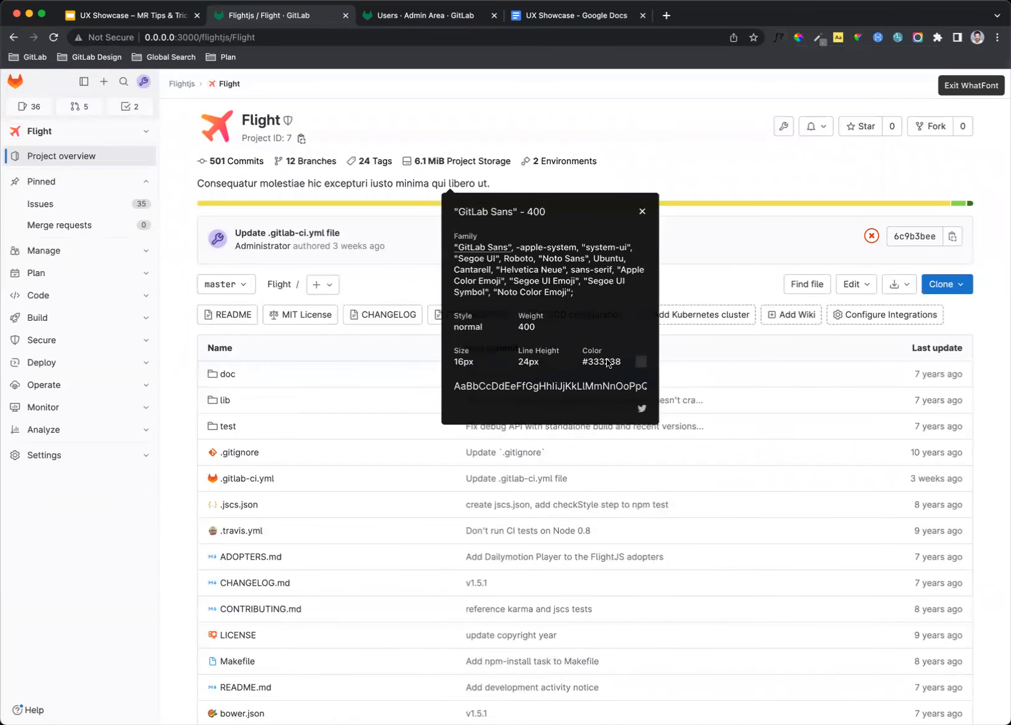
left_click(643, 215)
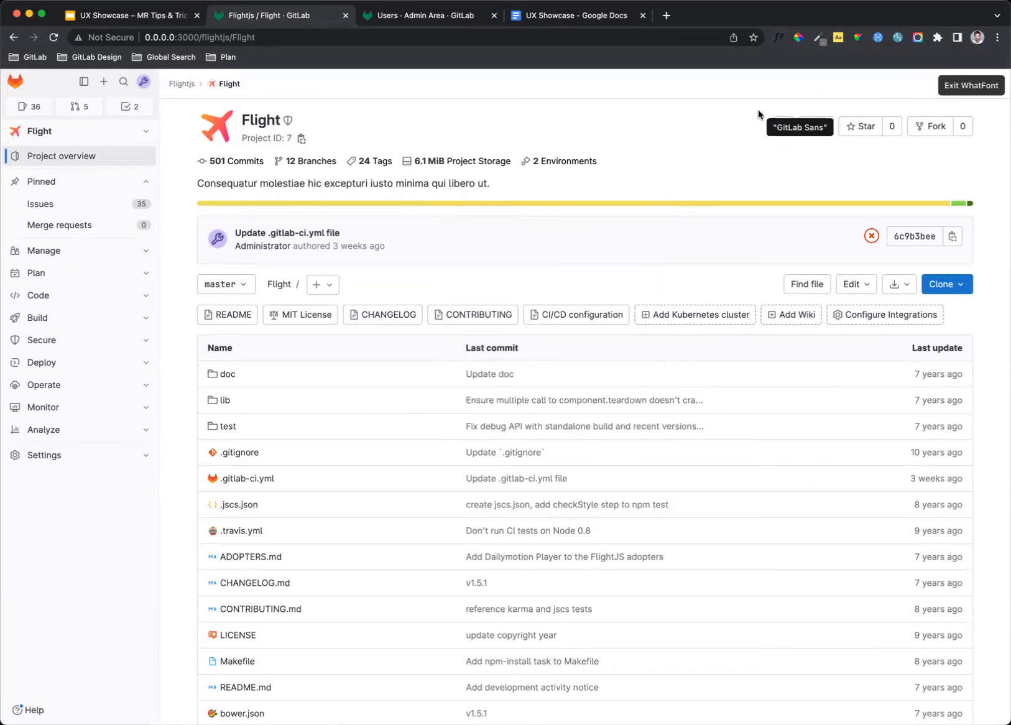
Sample page colors with ColorPick Eyedropper and with ColorZilla's Pick Color From Page, closing each tool after use.
left_click(800, 39)
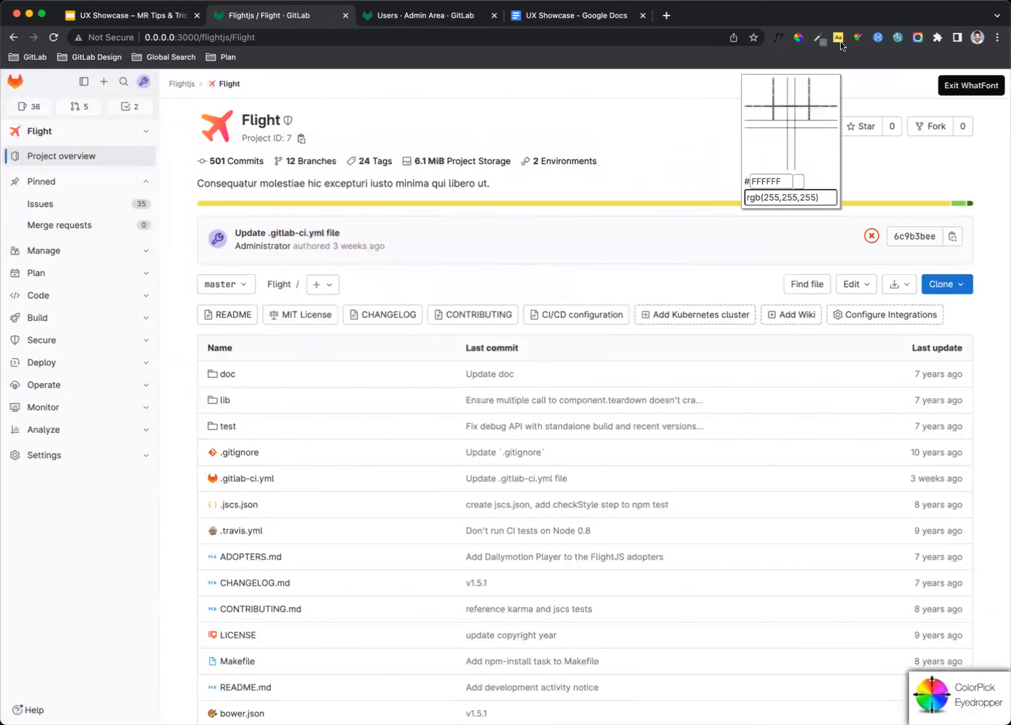
key("Escape")
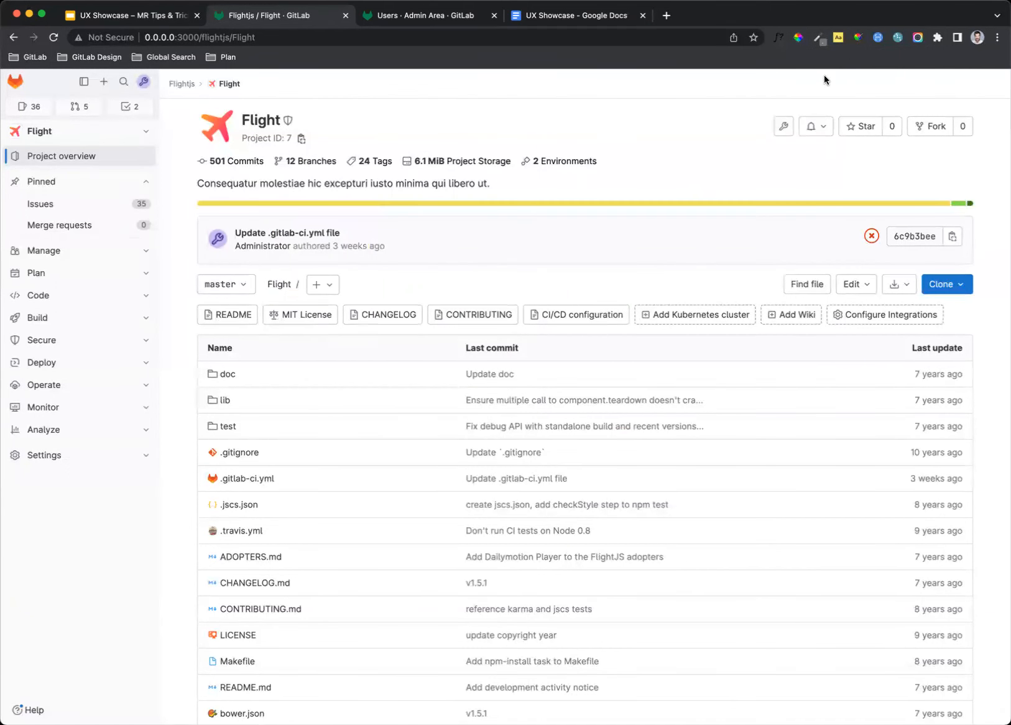
left_click(817, 39)
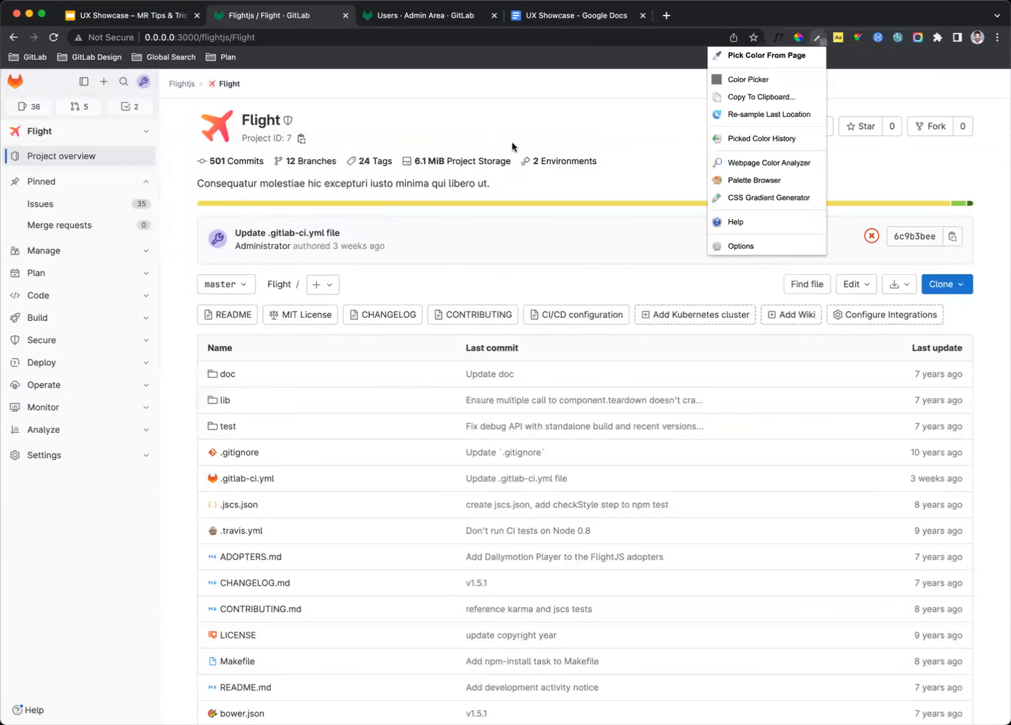
left_click(740, 56)
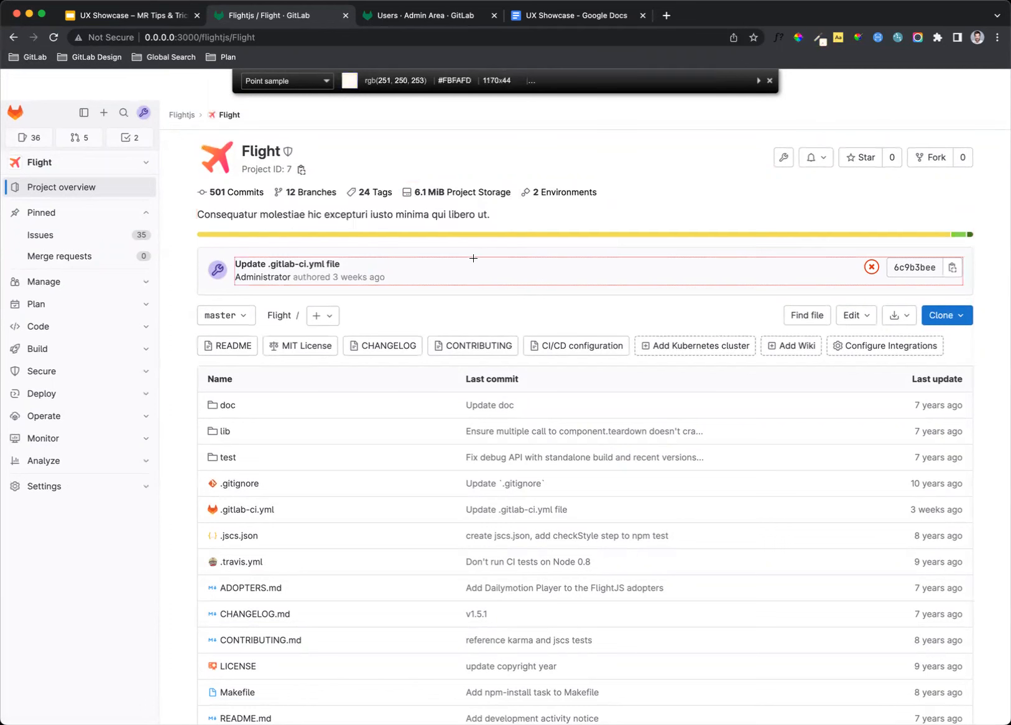
left_click(768, 81)
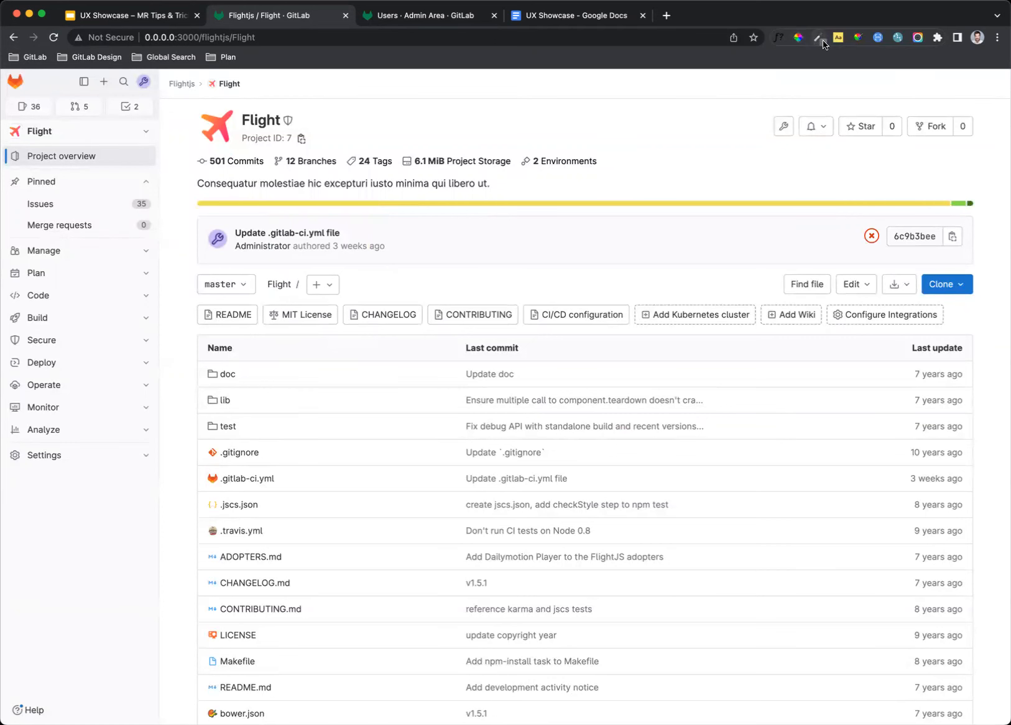
Advance the slide presentation to the Permissions slide, and view the Users list in GitLab's Admin Area.
left_click(156, 19)
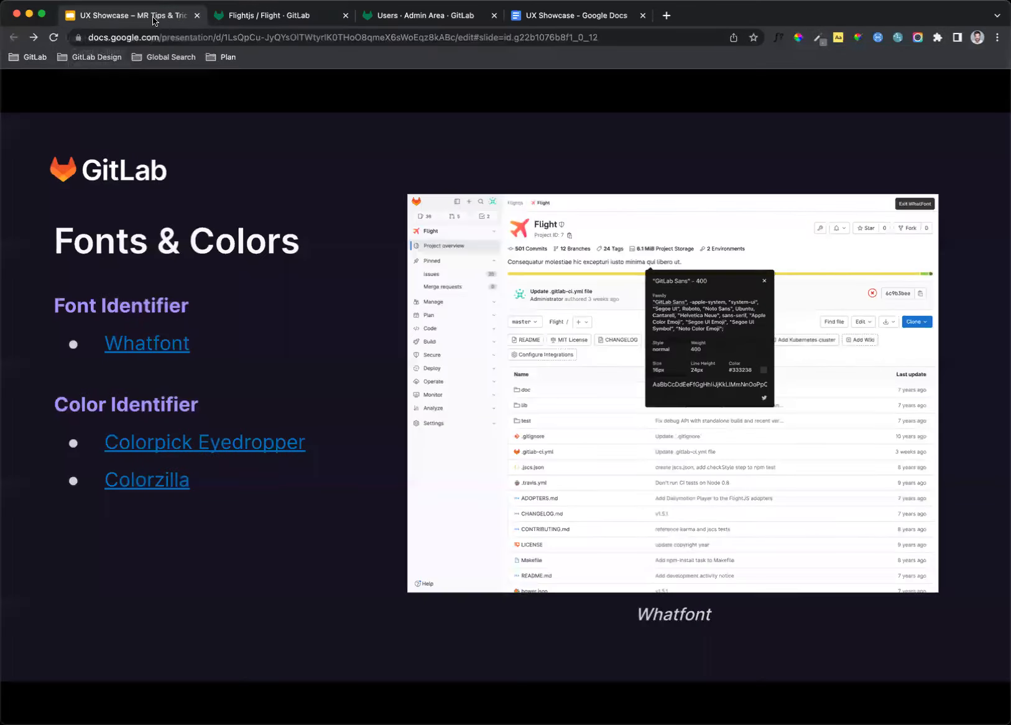
key("Right")
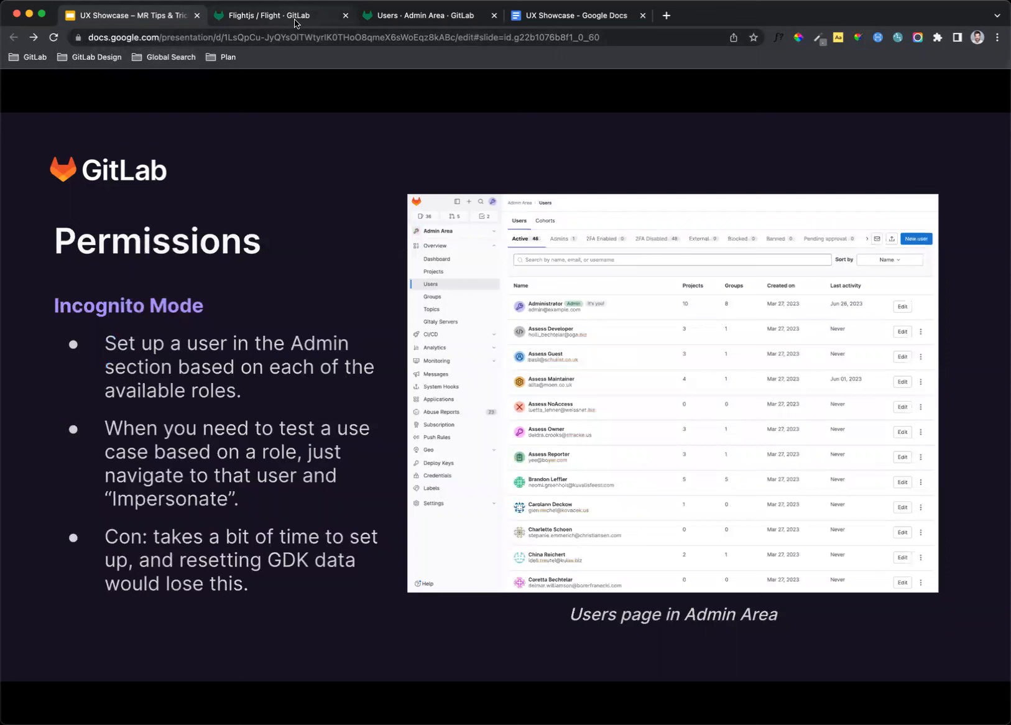
left_click(419, 16)
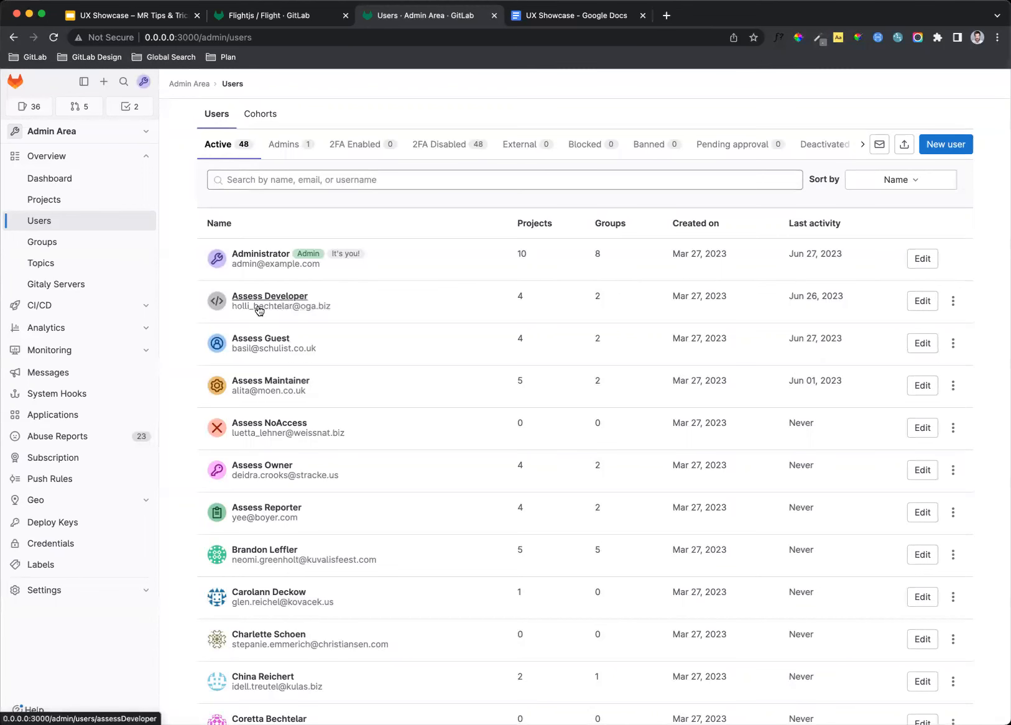
Go to the Flight project's issues and open the first issue in the list.
left_click(293, 12)
left_click(78, 205)
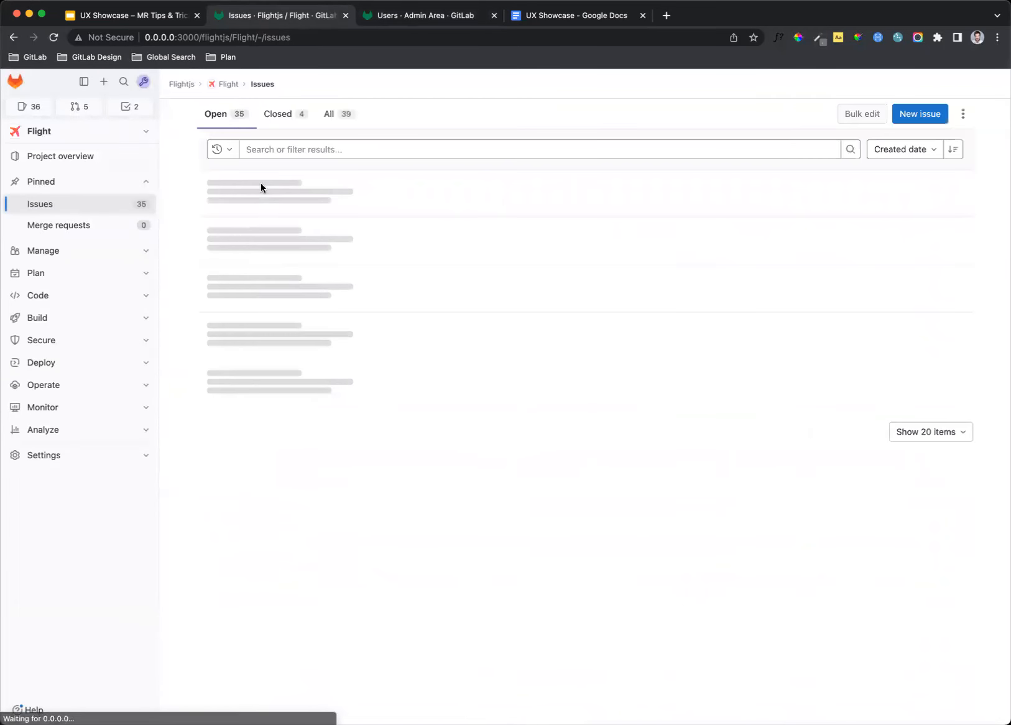
left_click(267, 184)
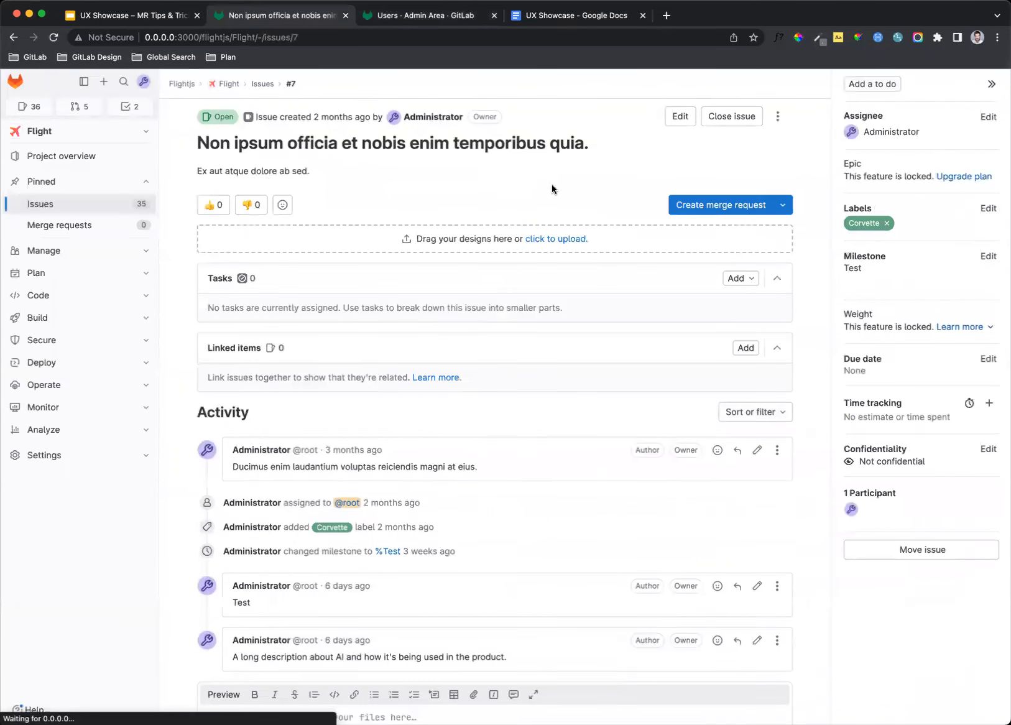
Impersonate the Assess Guest user from the Admin Area's user list, and reload the open Flight issue under that role.
left_click(402, 18)
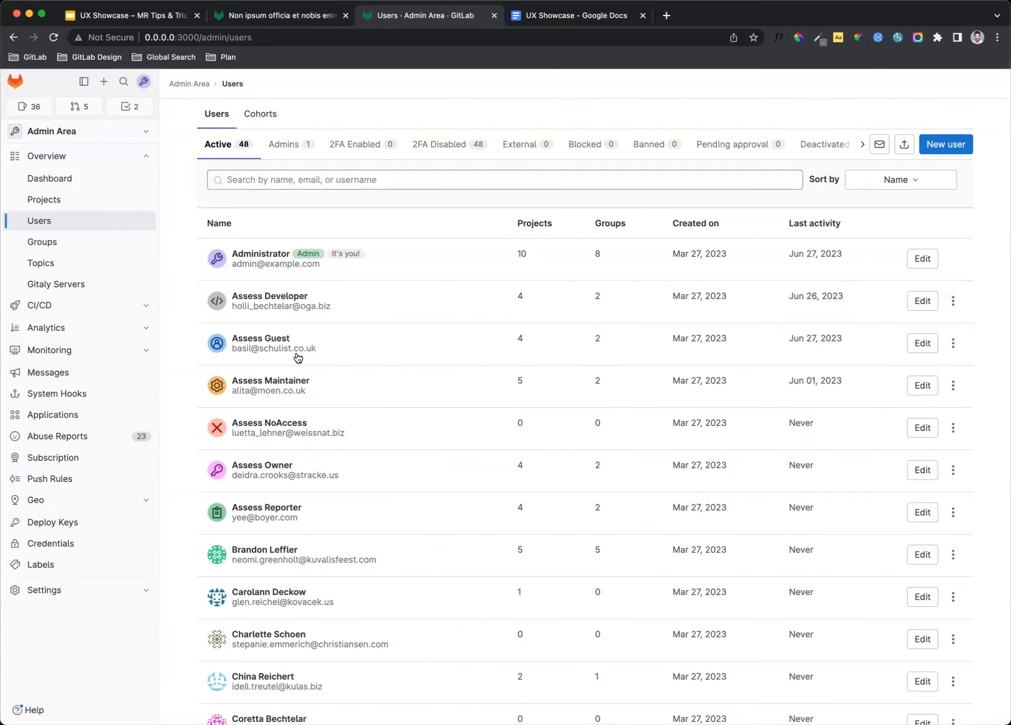
left_click(271, 342)
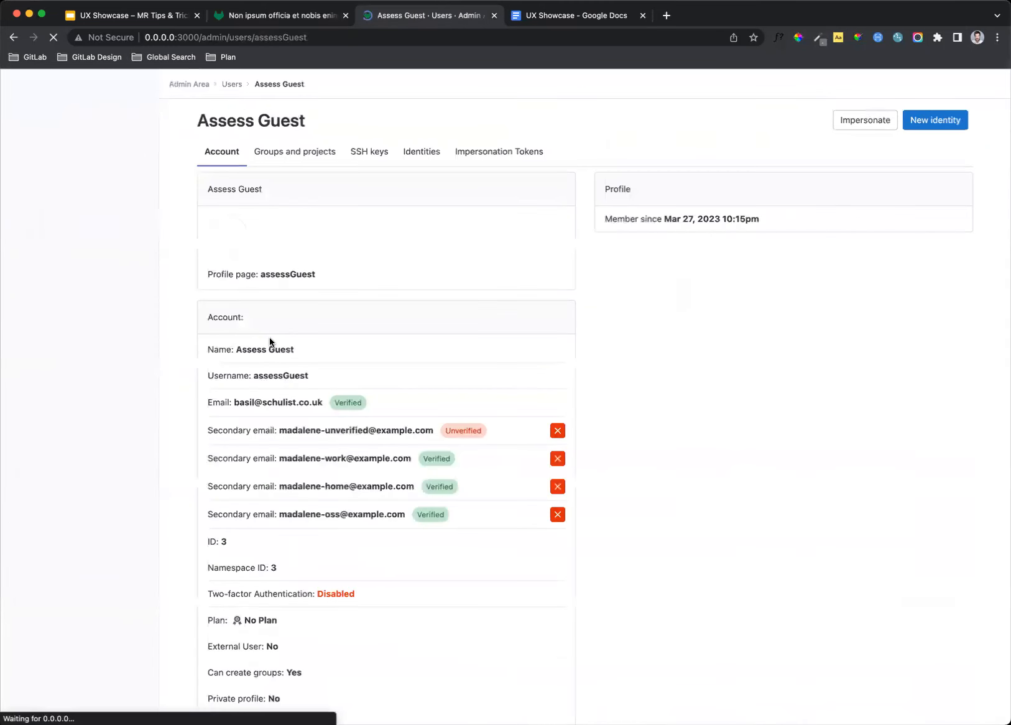
left_click(807, 121)
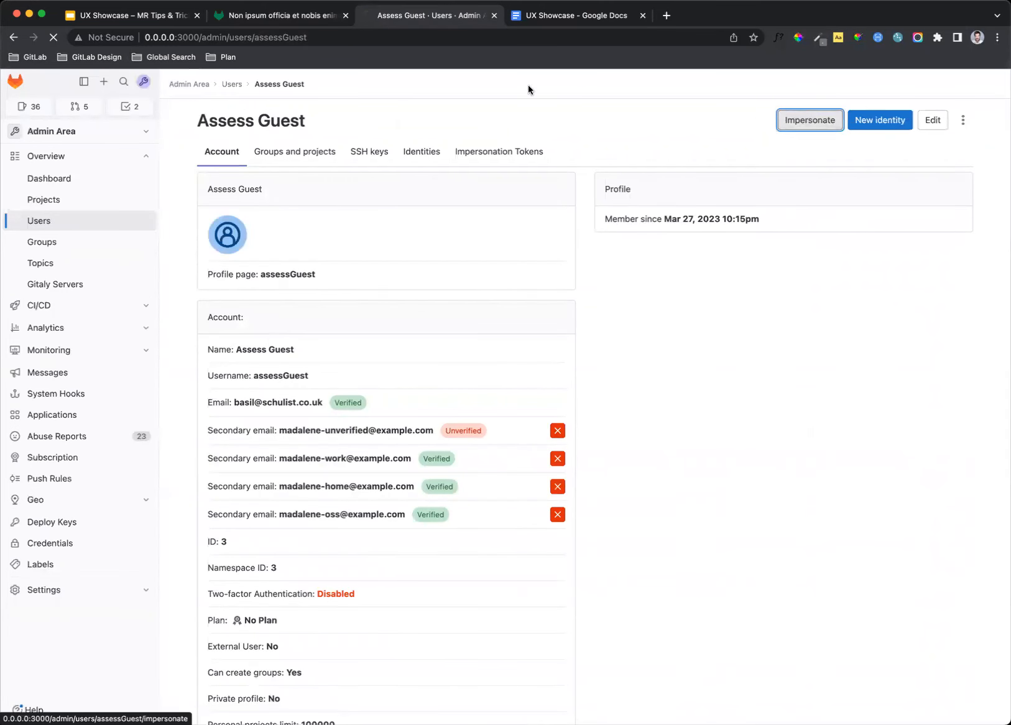
left_click(291, 19)
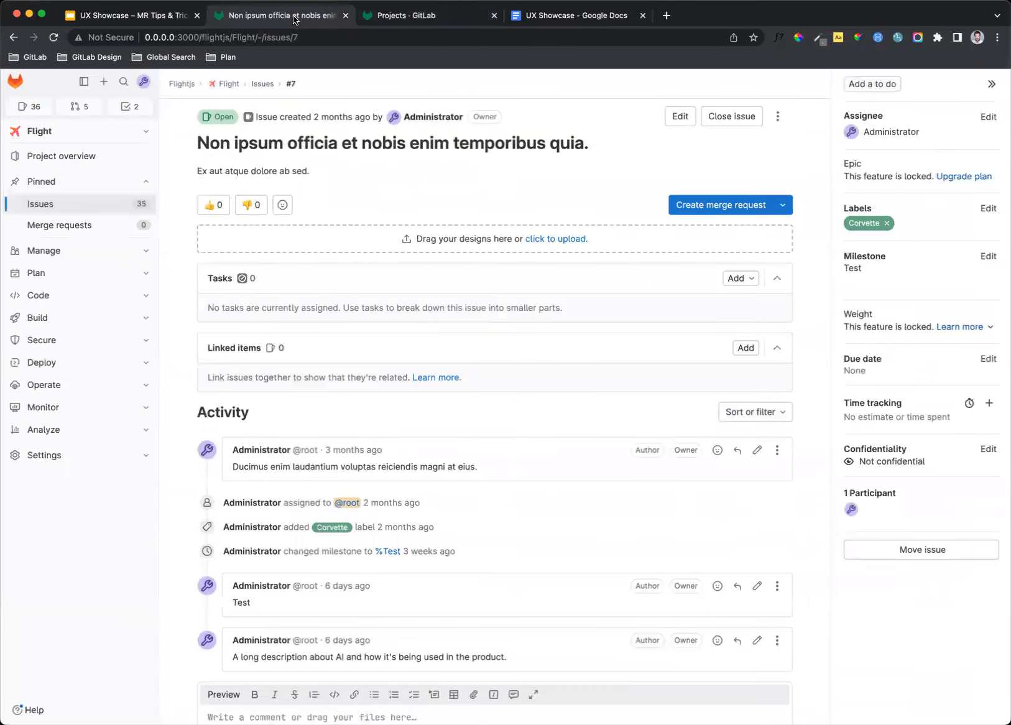
key("super+r")
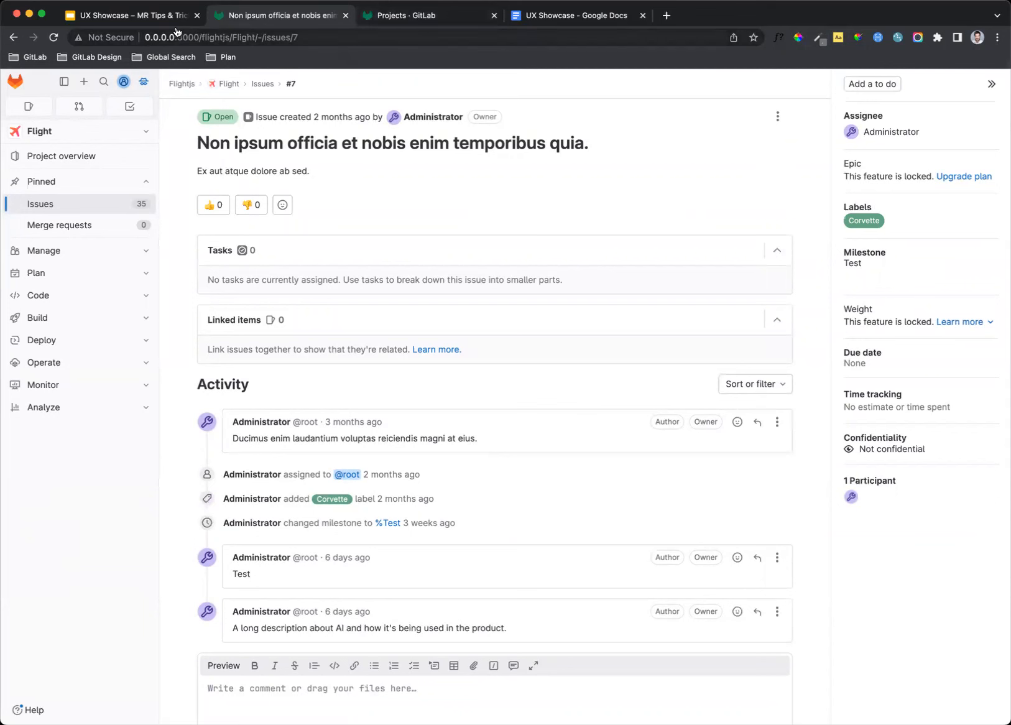
Advance the slide presentation to the Accessibility slide, and return to the open Flight issue.
left_click(135, 18)
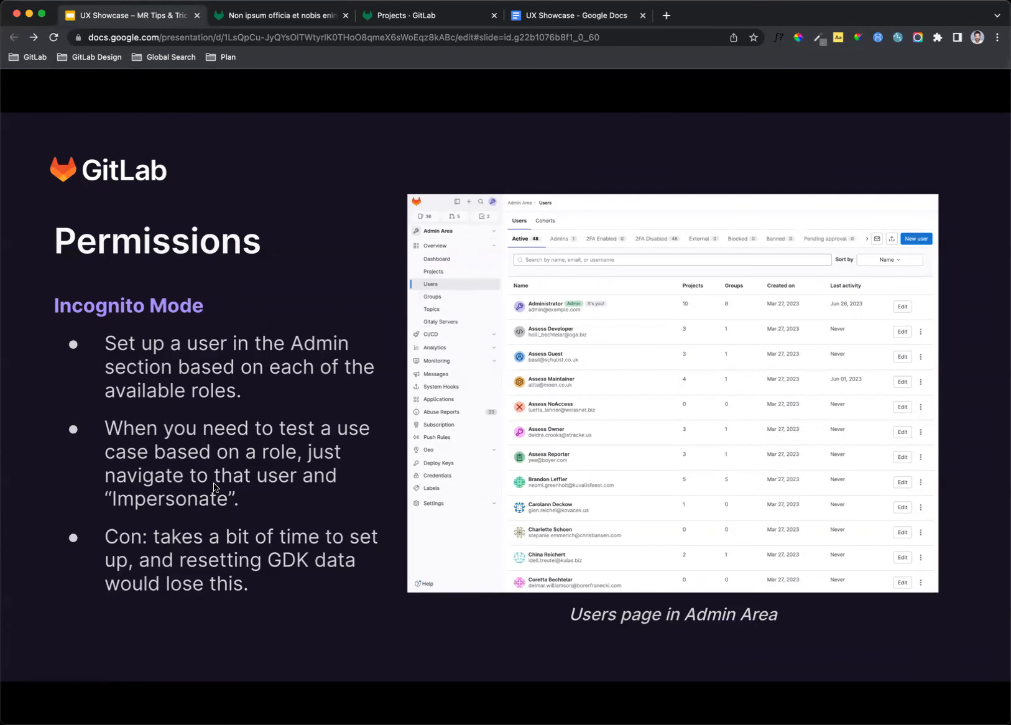
key("Right")
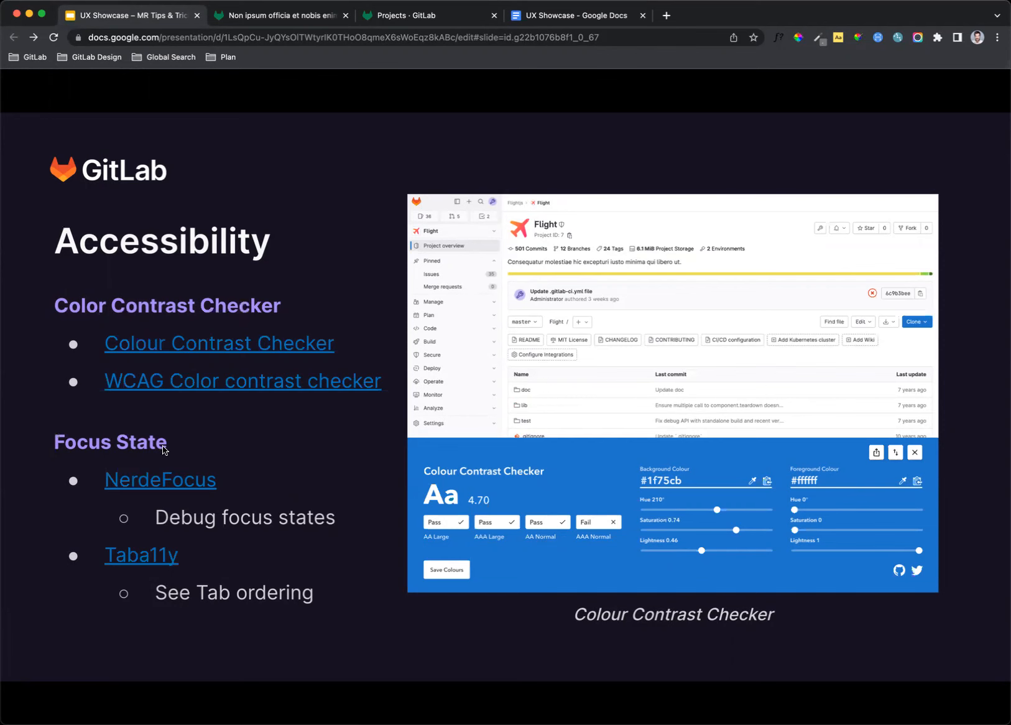
left_click(289, 17)
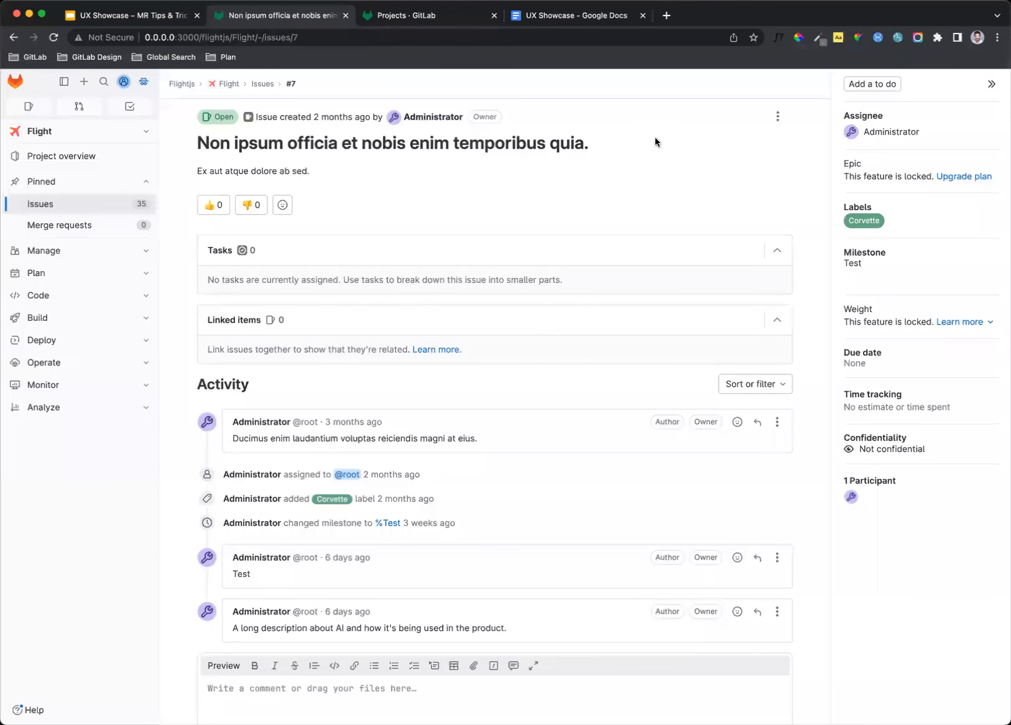
Start Colour Contrast Checker on the issue page and sample the white page area, #ffffff, as the background colour.
left_click(839, 39)
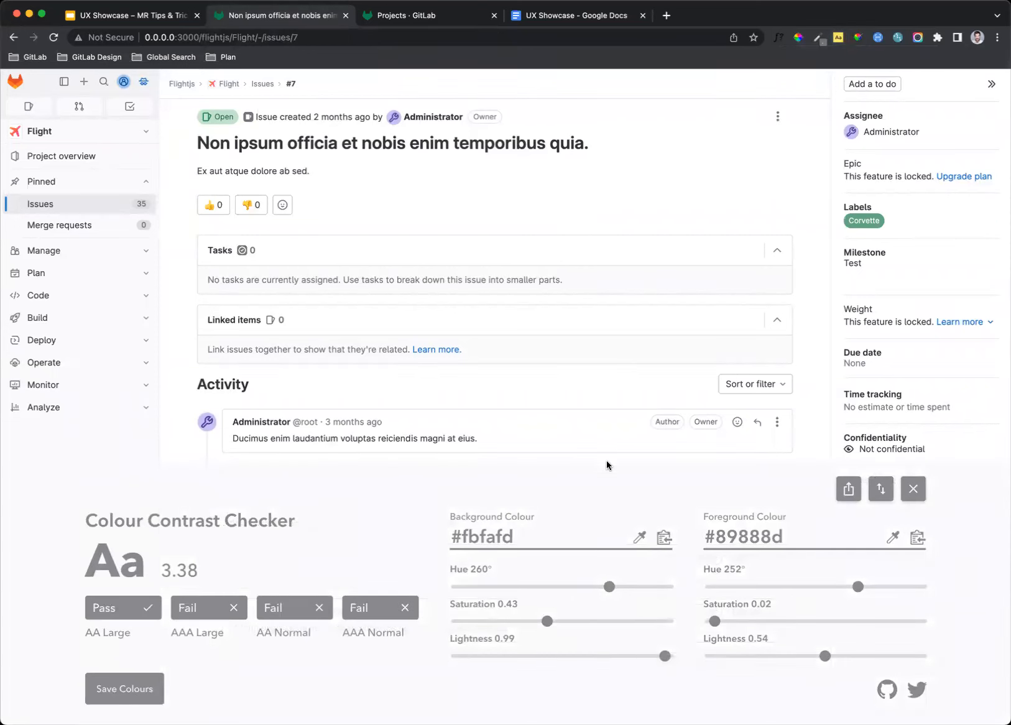
left_click(639, 537)
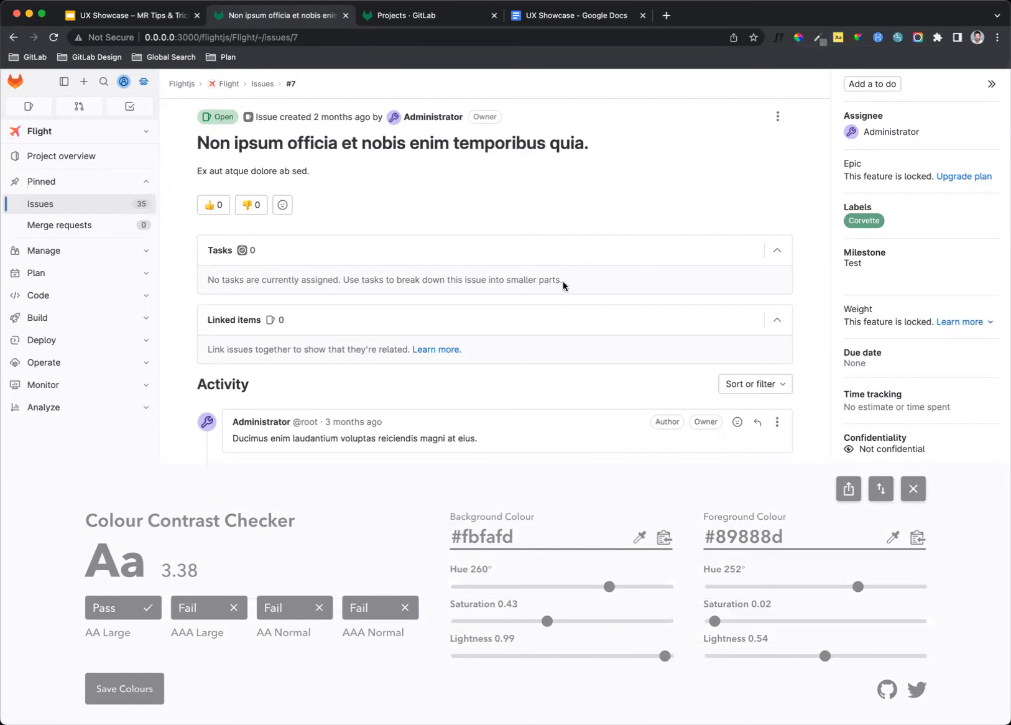
left_click(559, 144)
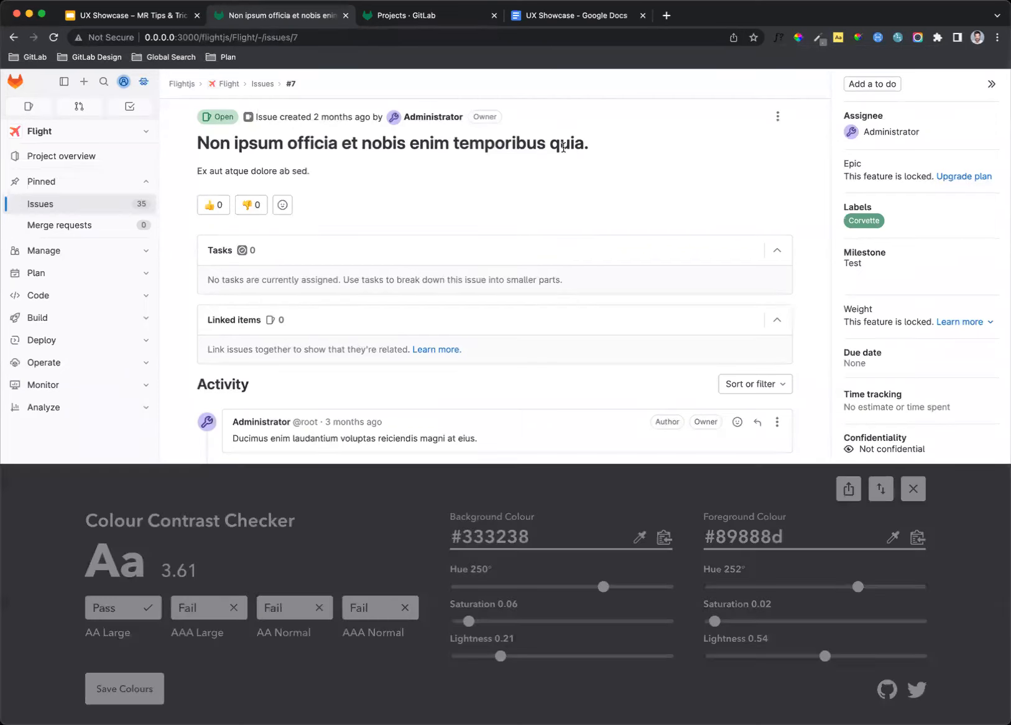
left_click(634, 184)
Sample the issue title's text, #333238, as the foreground colour, review the contrast rating, and close Colour Contrast Checker.
left_click(894, 539)
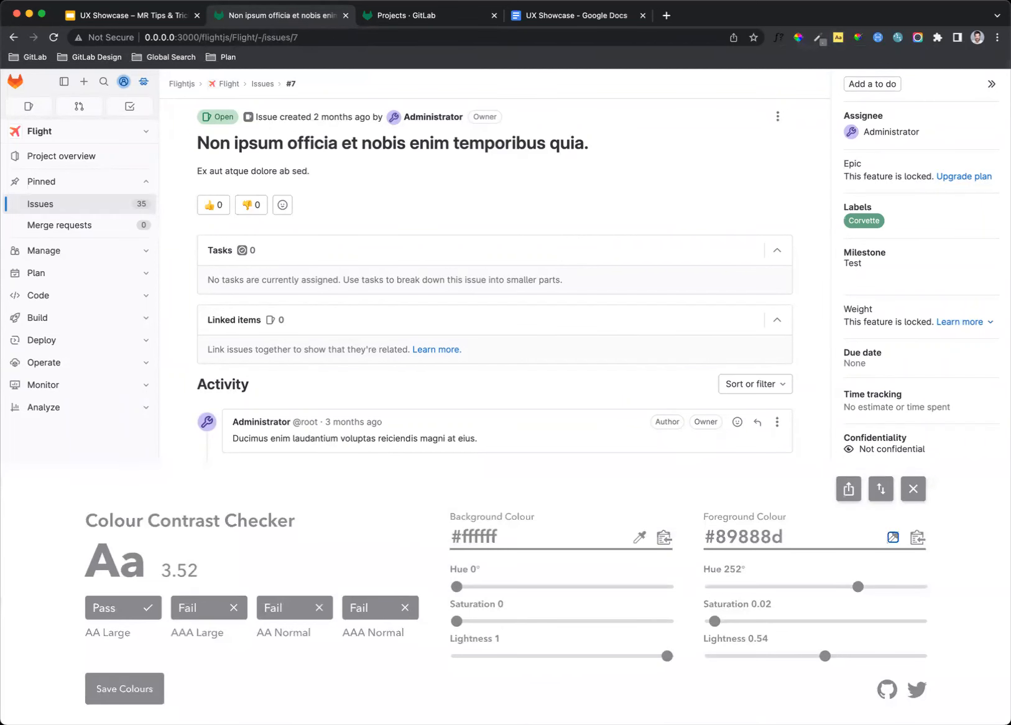
left_click(555, 147)
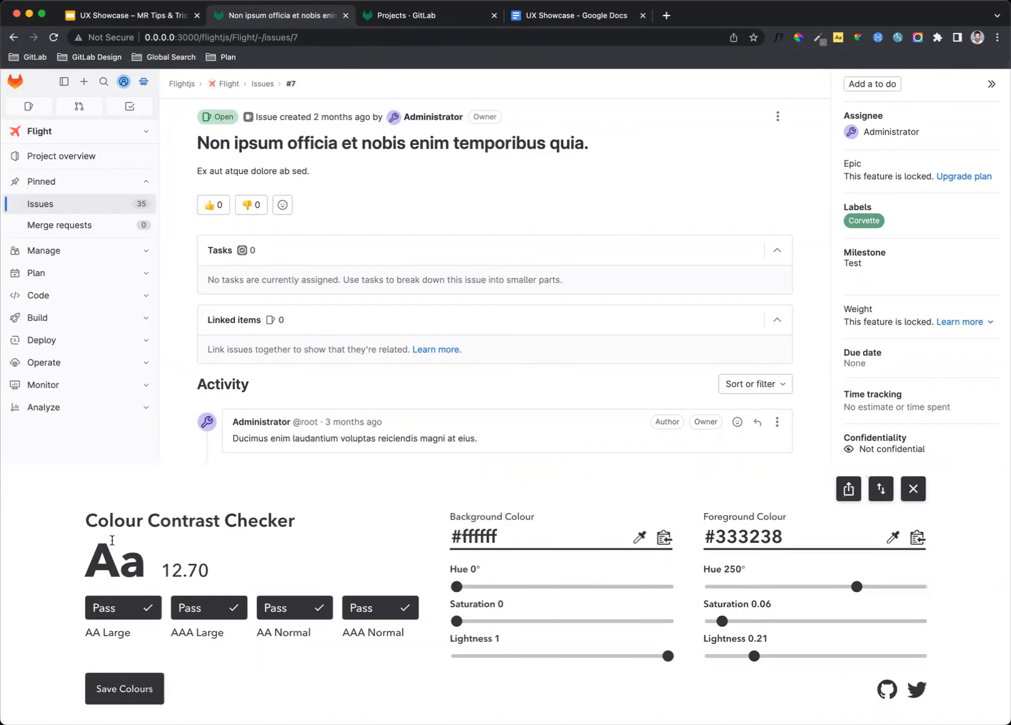
left_click_drag(134, 523, 296, 560)
left_click(296, 560)
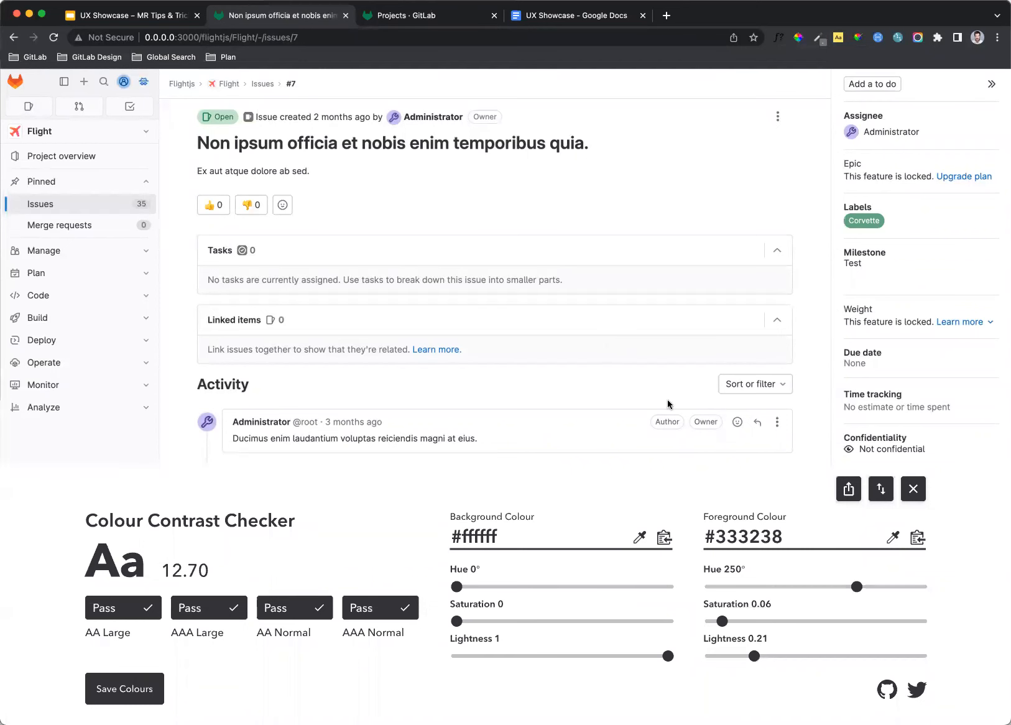
left_click(909, 497)
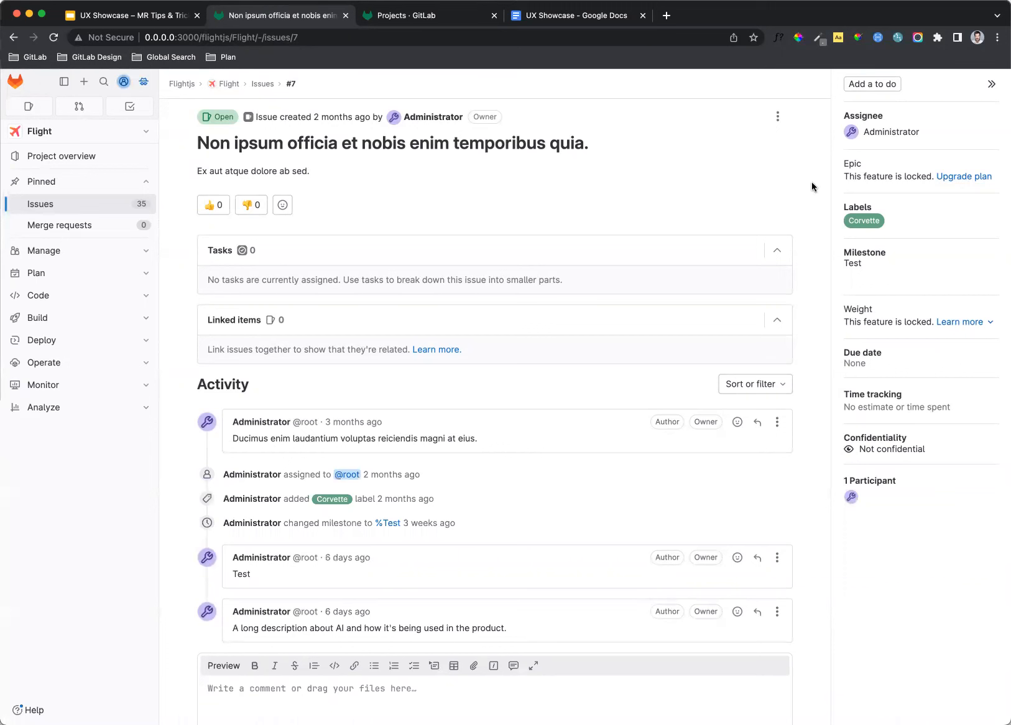
Run WCAG Contrast checker on the issue page and locate the element behind the 2.81 contrast entry.
left_click(858, 39)
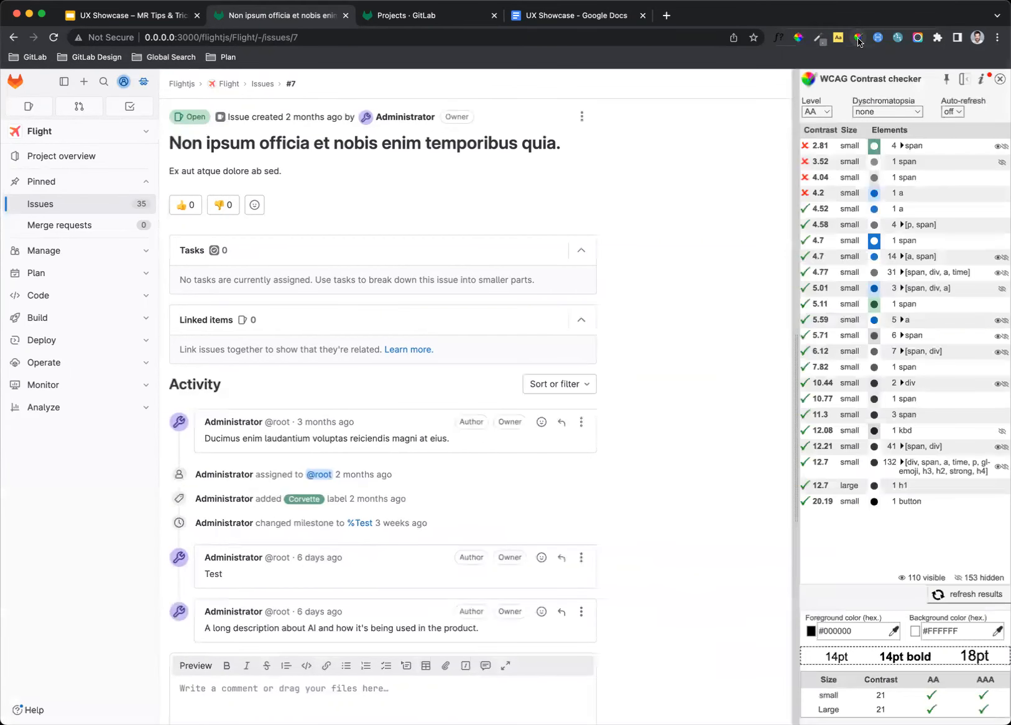
scroll(737, 378, "down", 5)
scroll(737, 375, "up", 5)
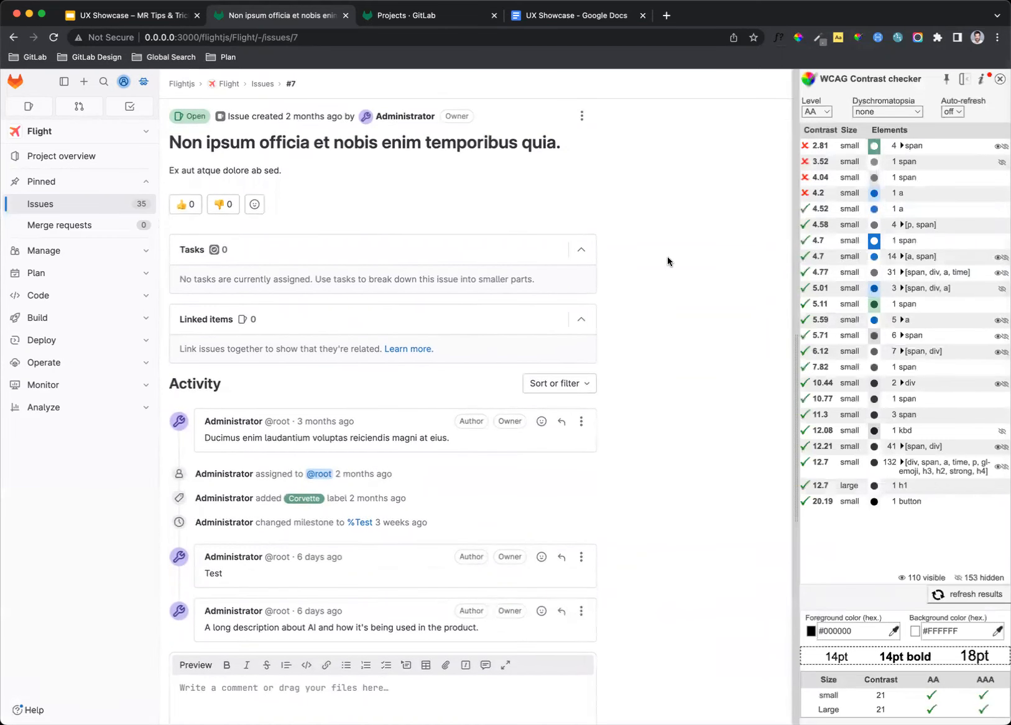
scroll(668, 257, "down", 5)
left_click(850, 152)
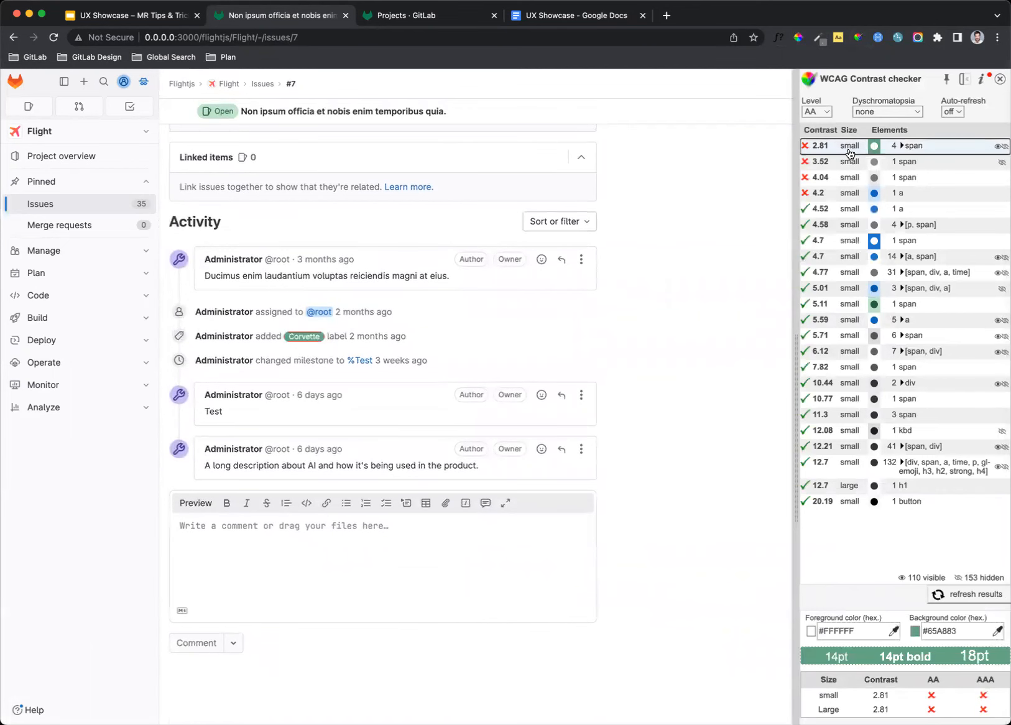
scroll(611, 218, "up", 5)
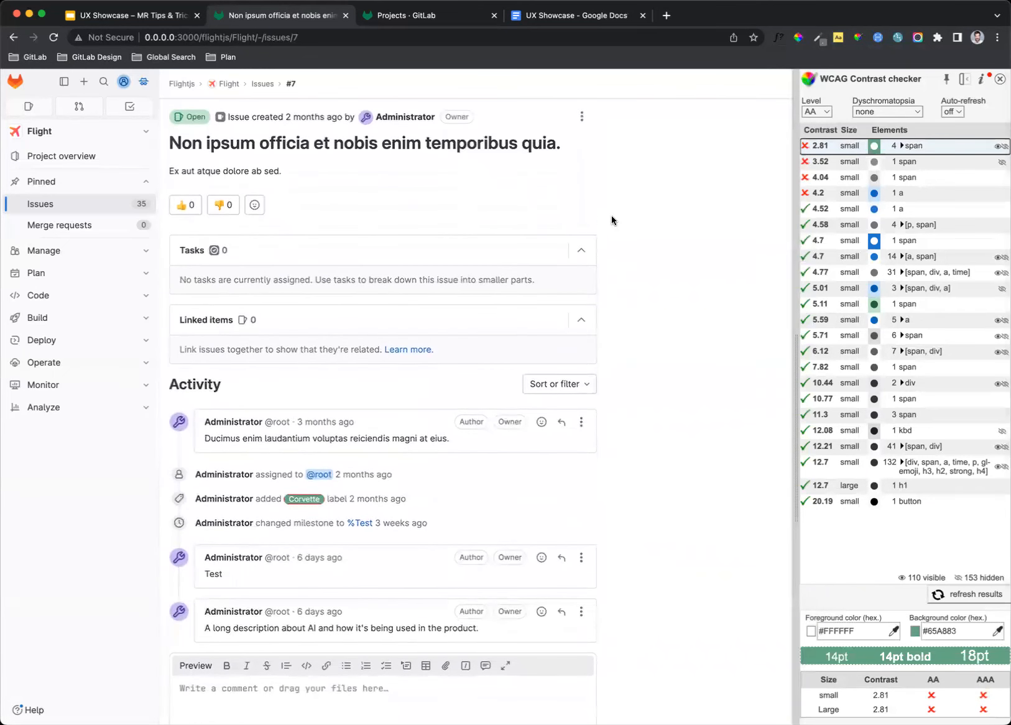
Inspect the 3.52 and 4.04 contrast entries and look for their elements on the issue page.
left_click(826, 162)
left_click(825, 181)
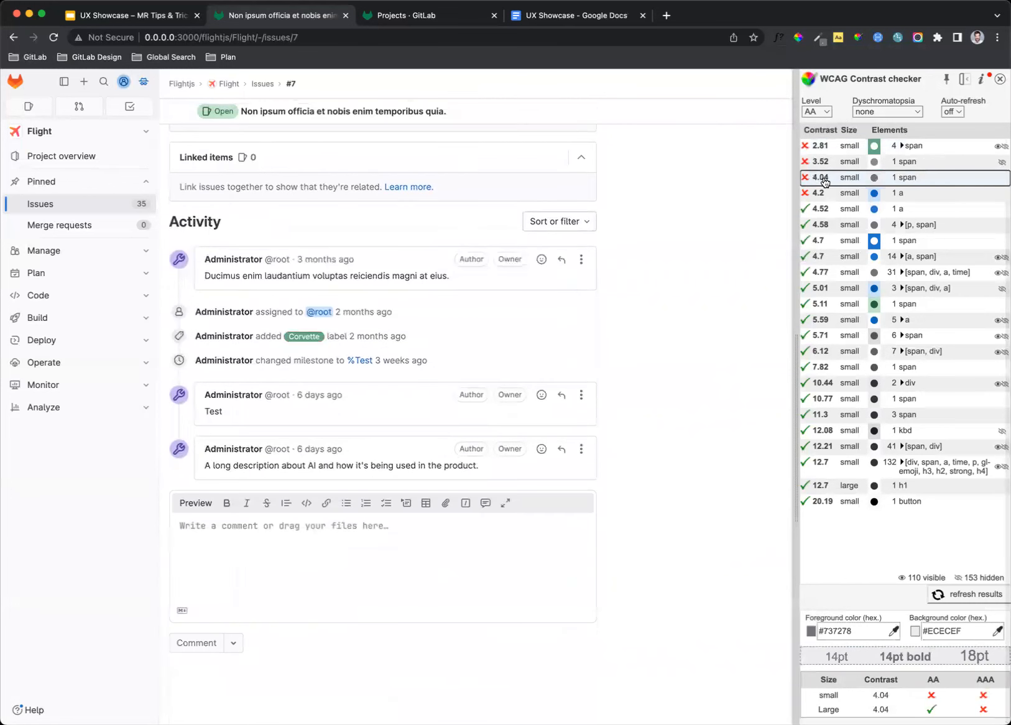
scroll(763, 193, "up", 5)
scroll(729, 215, "down", 1)
Reload the issue, rerun WCAG Contrast checker, and locate the element behind the 2.81 contrast entry again.
key("super+r")
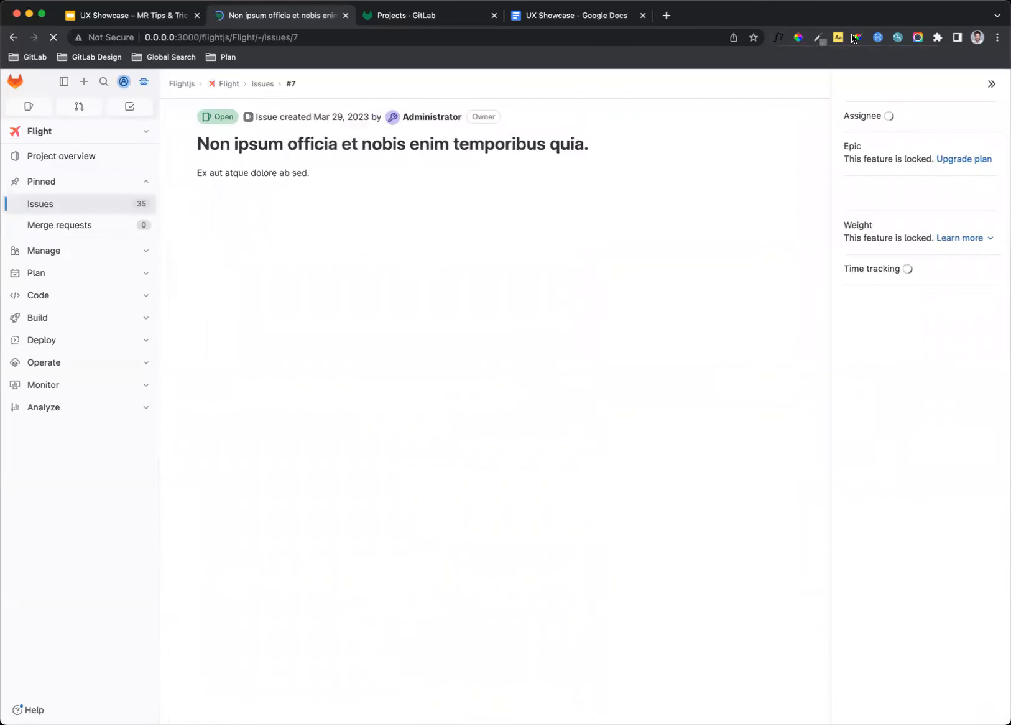
left_click(861, 42)
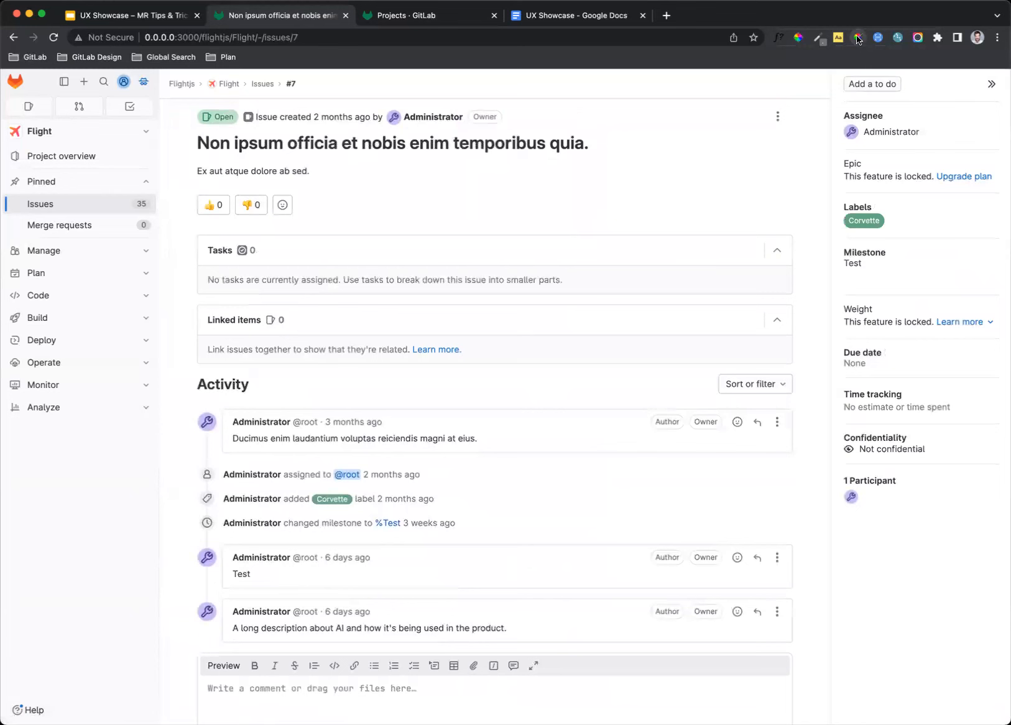
left_click(858, 40)
left_click(825, 148)
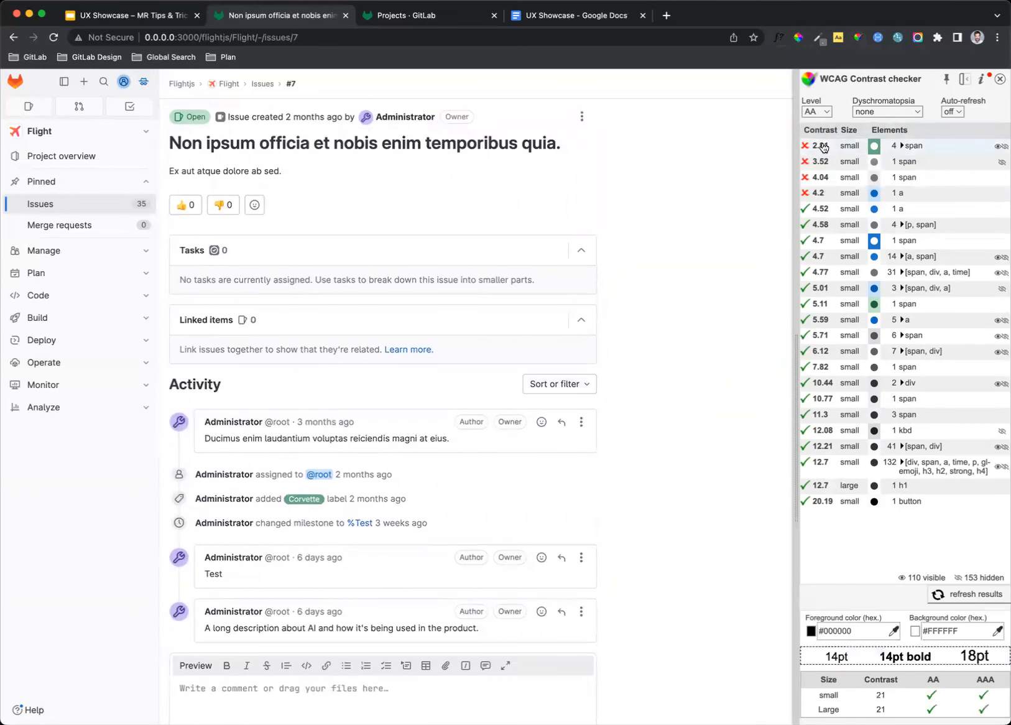
scroll(651, 236, "up", 5)
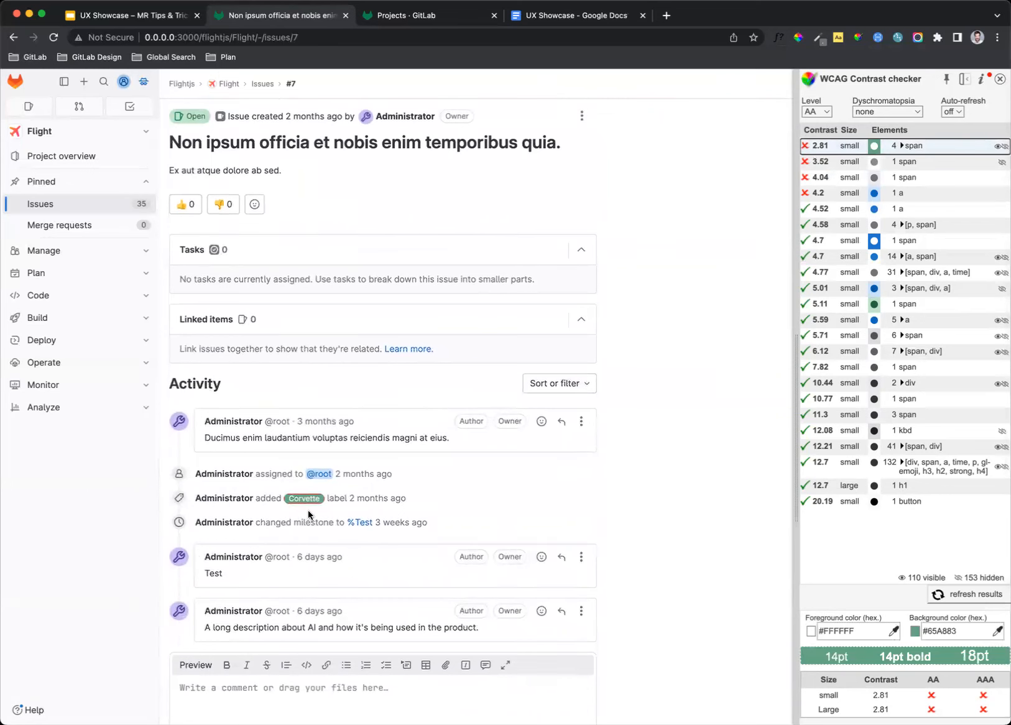
scroll(307, 511, "down", 3)
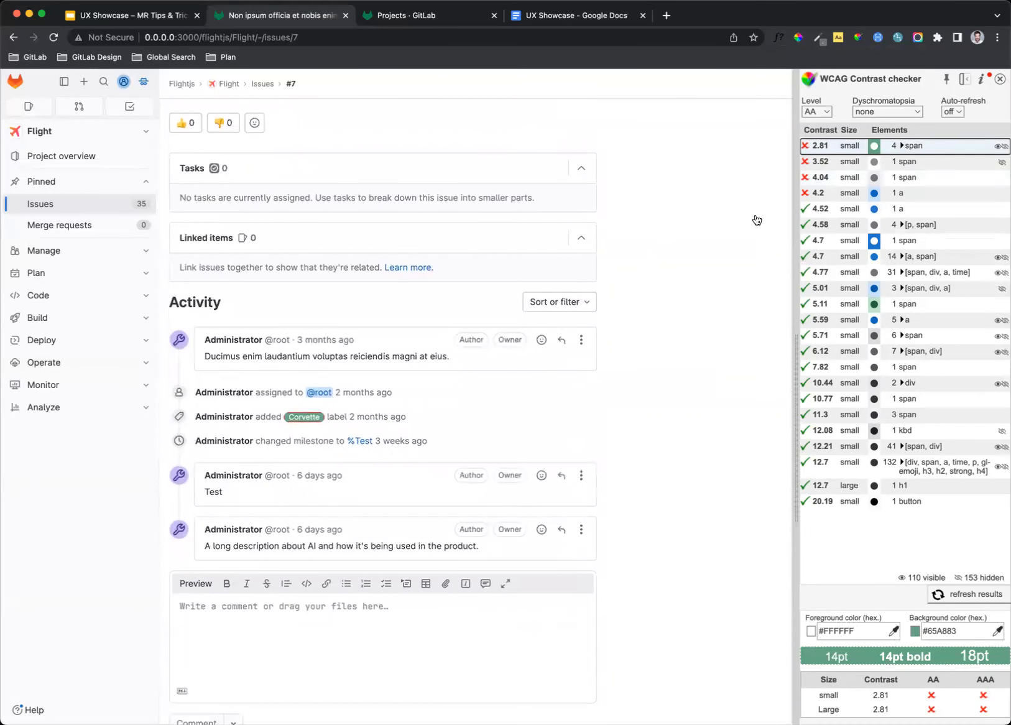
Inspect the 3.52 and 4.04 contrast entries, look for their elements on the issue page, and close WCAG Contrast checker.
left_click(851, 163)
scroll(696, 266, "up", 3)
scroll(696, 266, "down", 5)
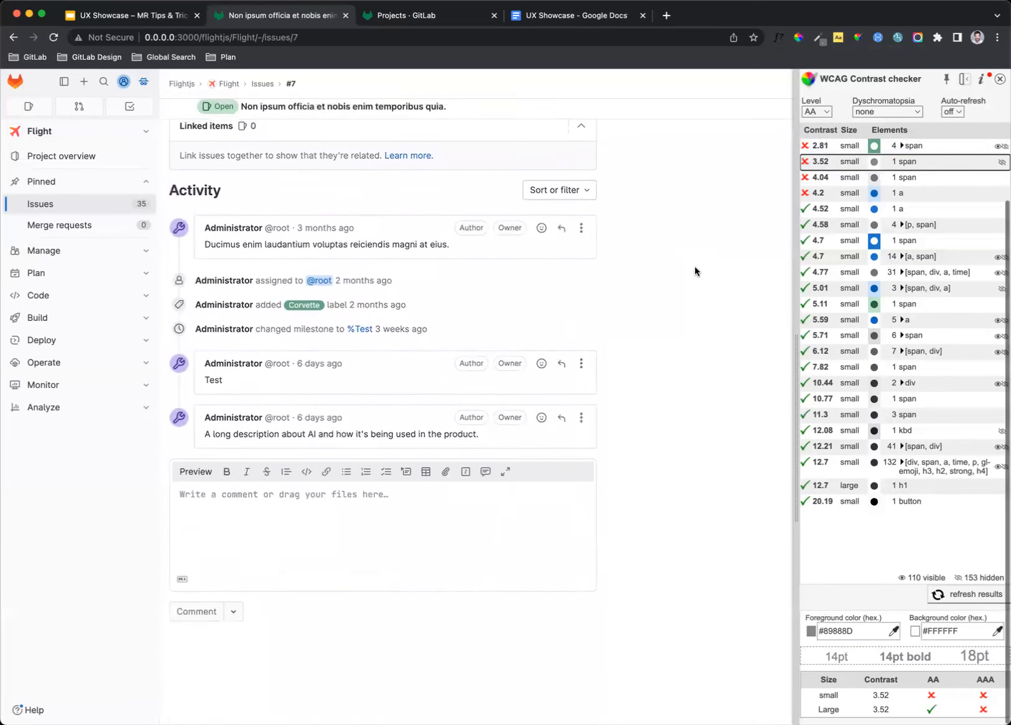
scroll(699, 271, "up", 1)
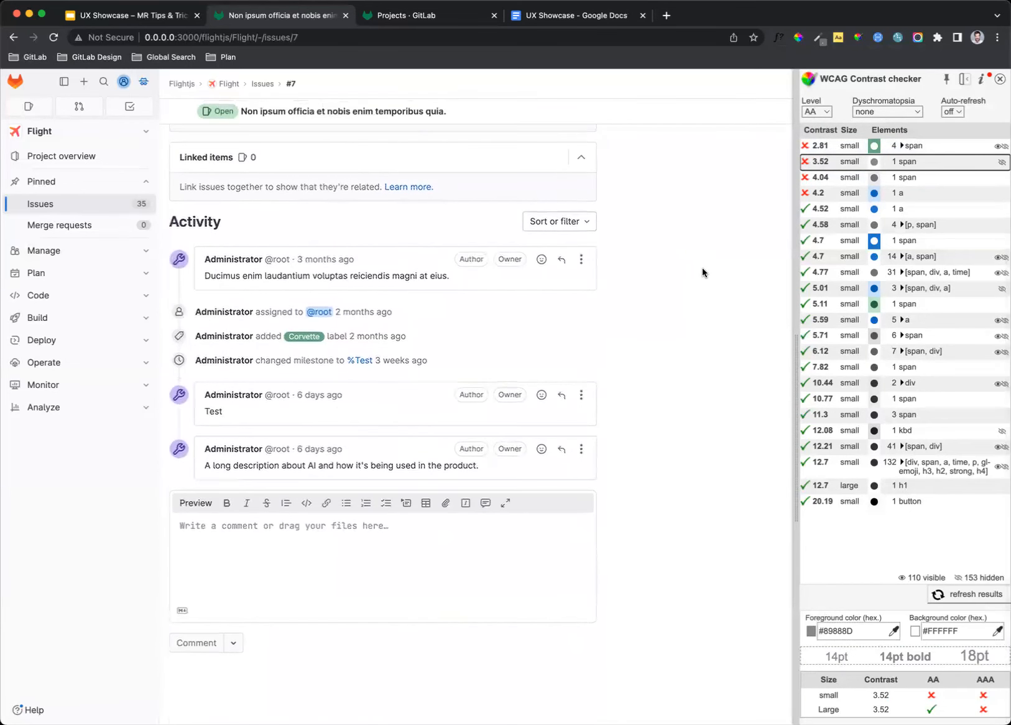
left_click(851, 178)
scroll(666, 184, "up", 3)
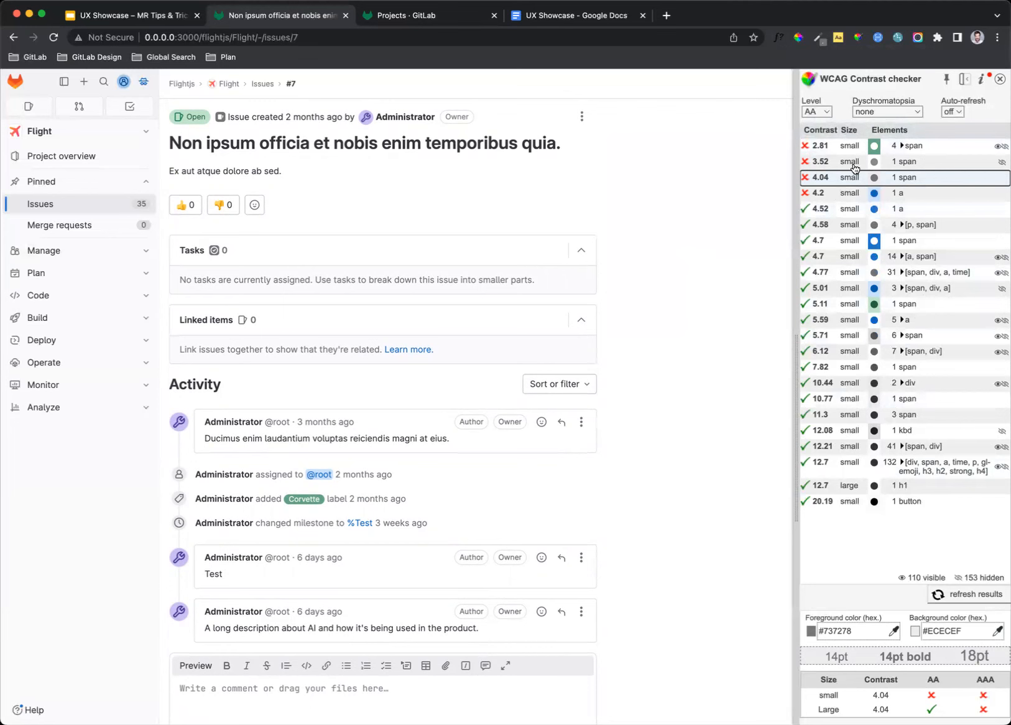
left_click(1000, 79)
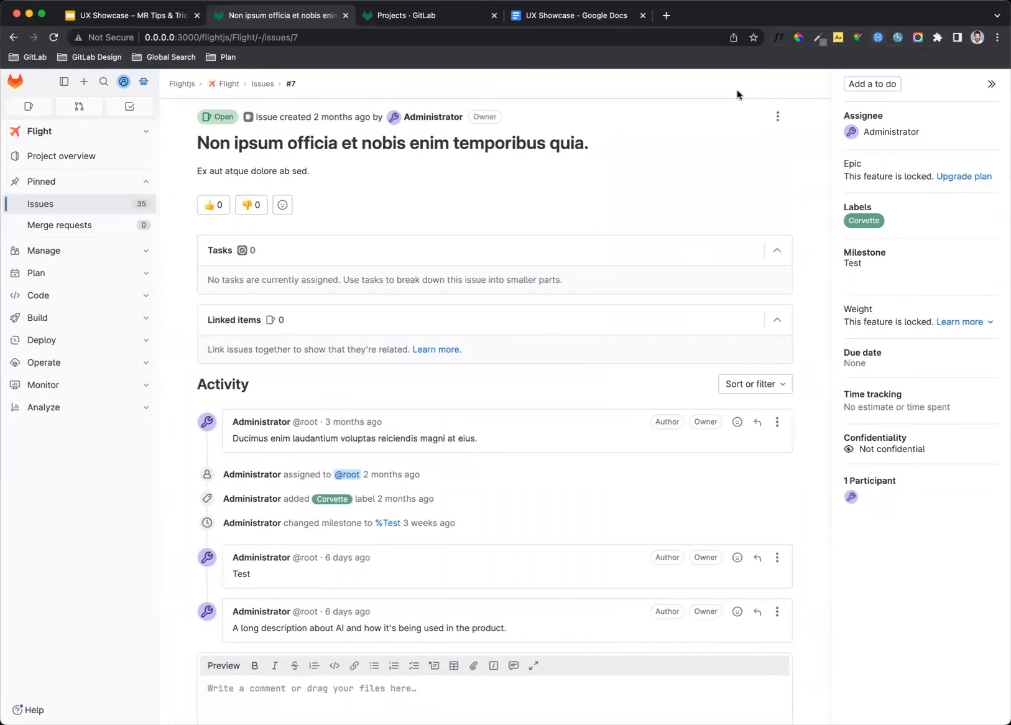
Open the developer tools on the issue page, switch to NerdeFocus, and enable Show Indicator.
right_click(660, 91)
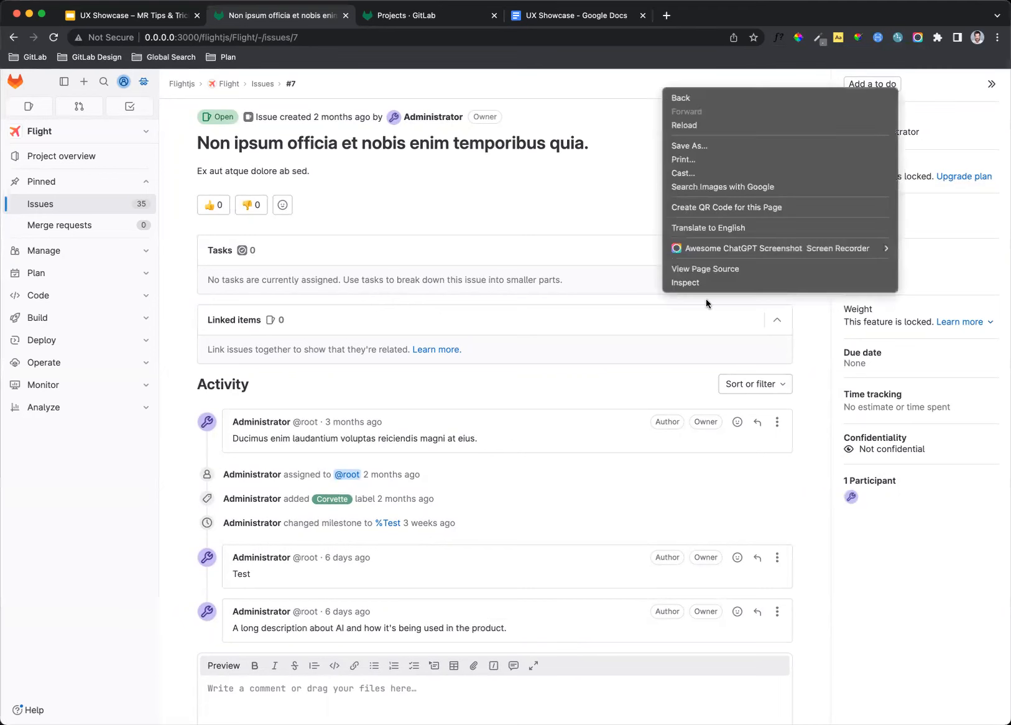
left_click(707, 287)
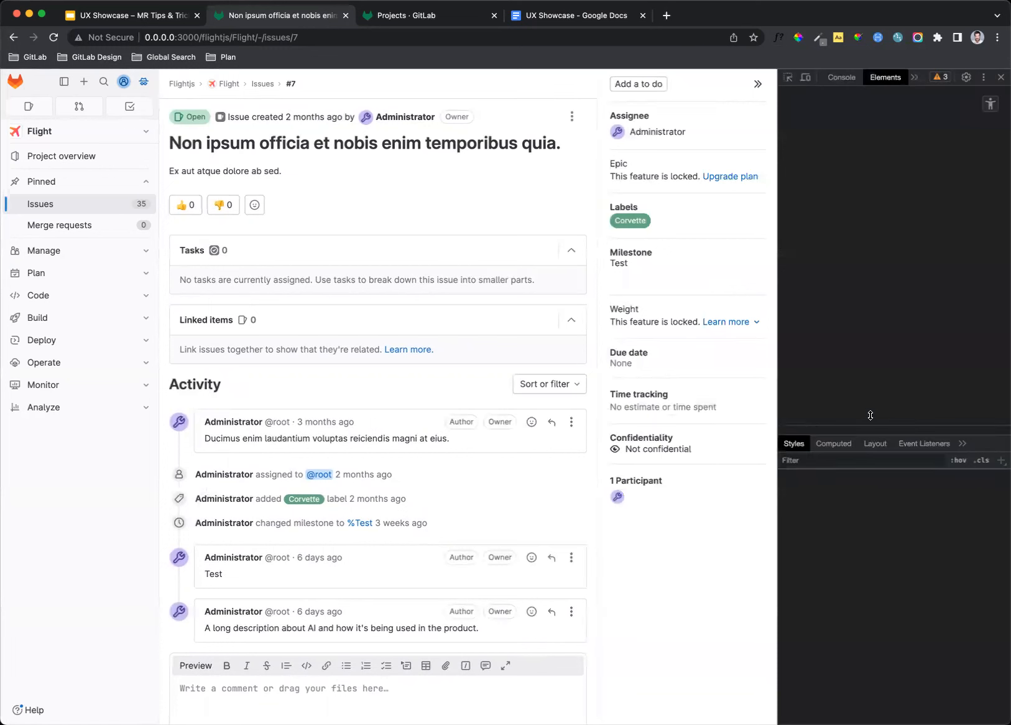
left_click(961, 444)
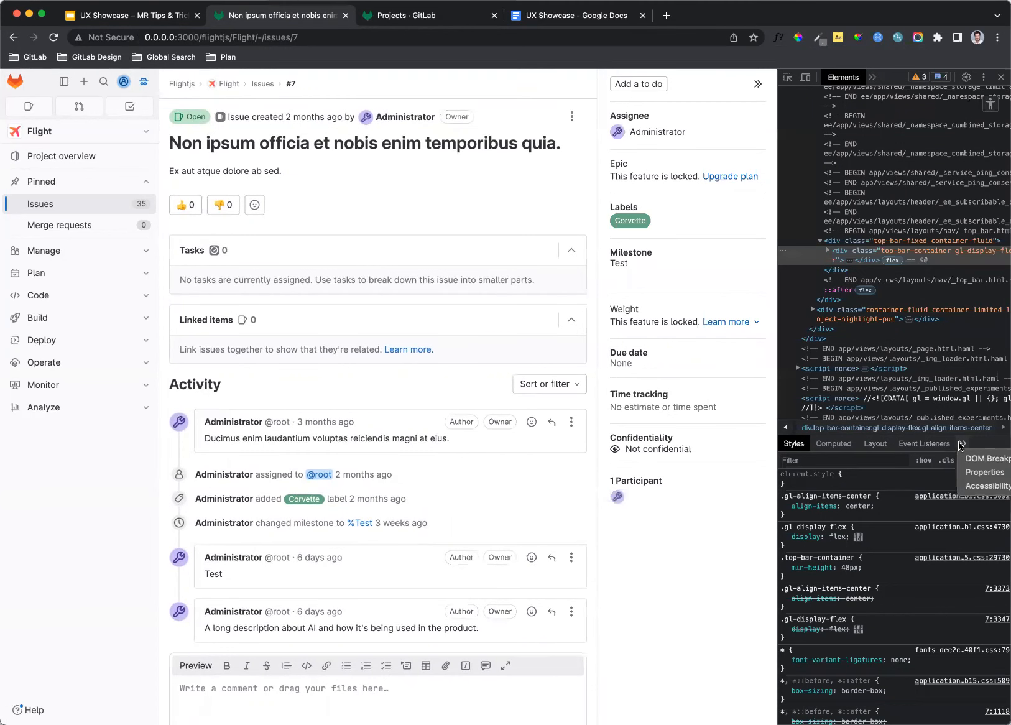
left_click(961, 446)
left_click(870, 76)
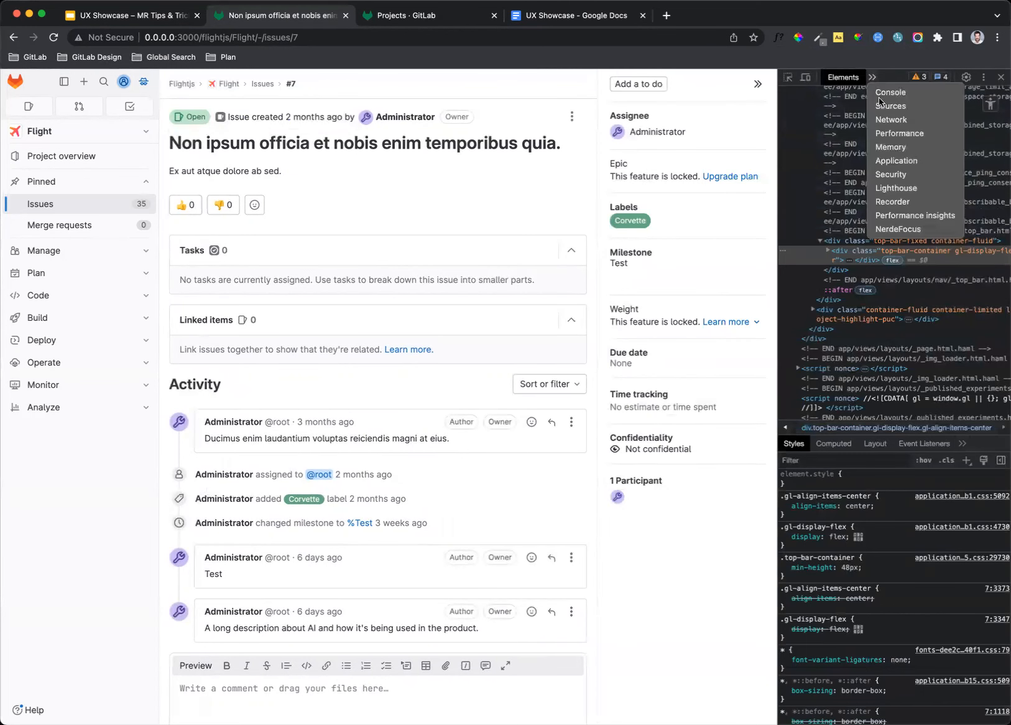
left_click(877, 228)
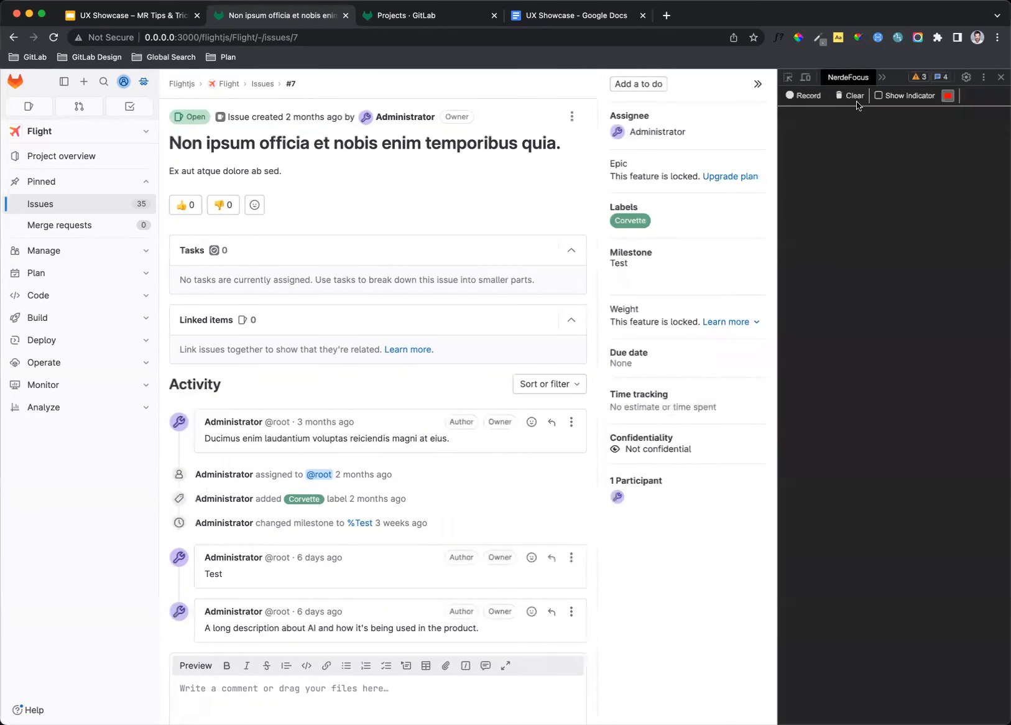
left_click(877, 96)
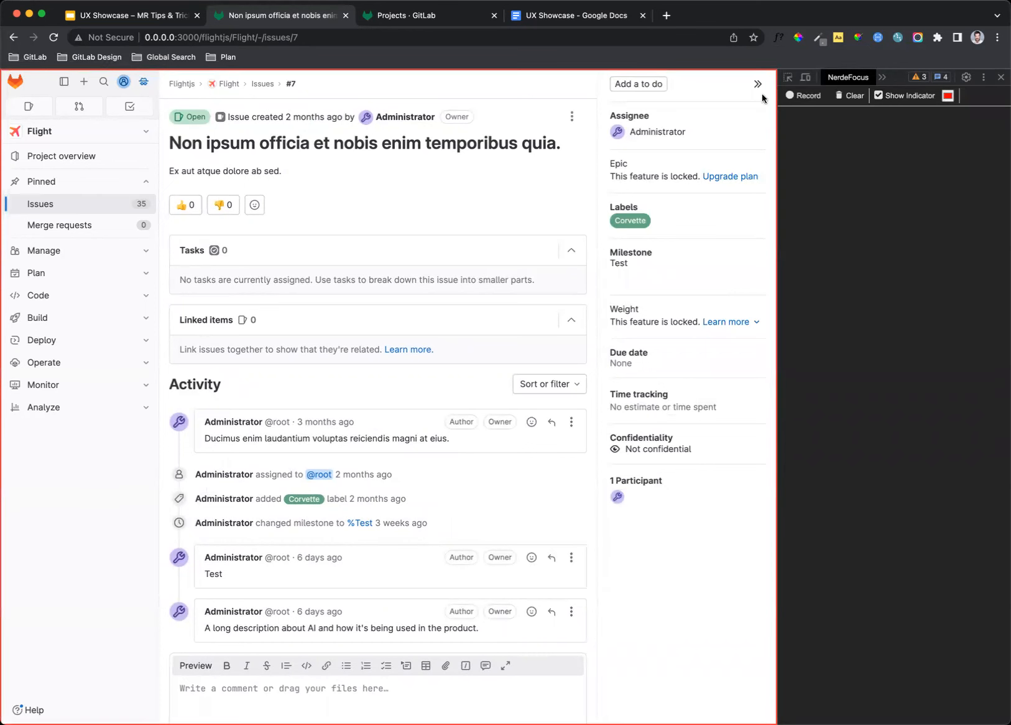
Advance keyboard focus through the issue page's controls, past the reaction buttons to the Tasks section, to follow the focus indicator.
key("Tab")
key("Tab")
key("Tab")
key("Tab")
key("Tab")
key("Tab")
key("Tab")
key("Tab")
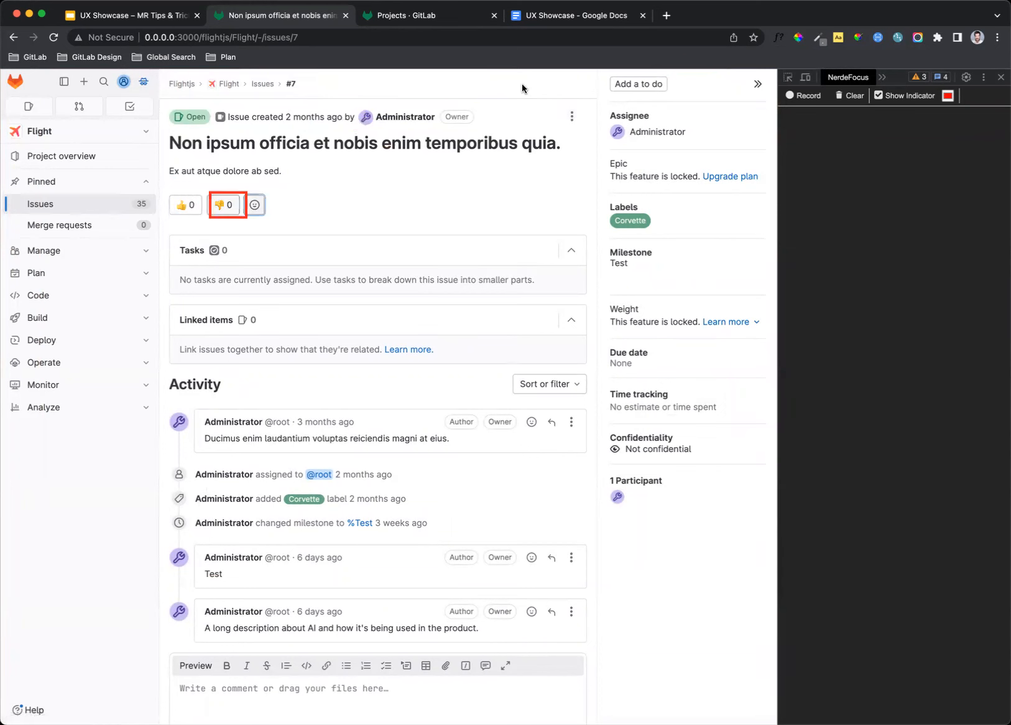
key("Tab")
key("Tab")
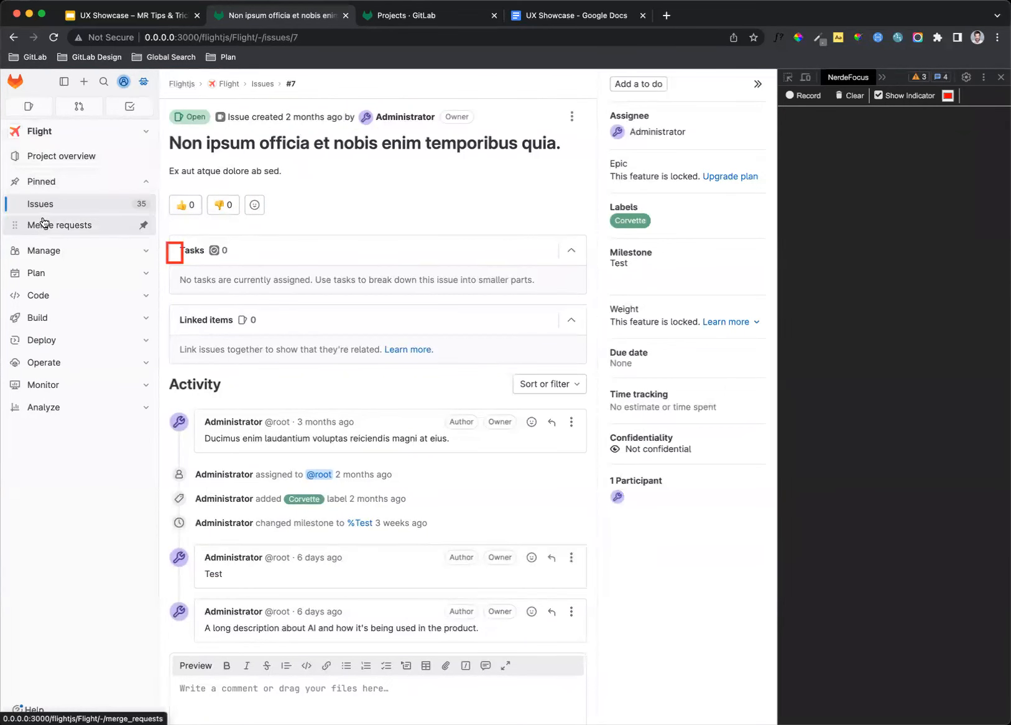
Open the Flight project overview and advance keyboard focus through its controls to the master branch selector.
left_click(55, 155)
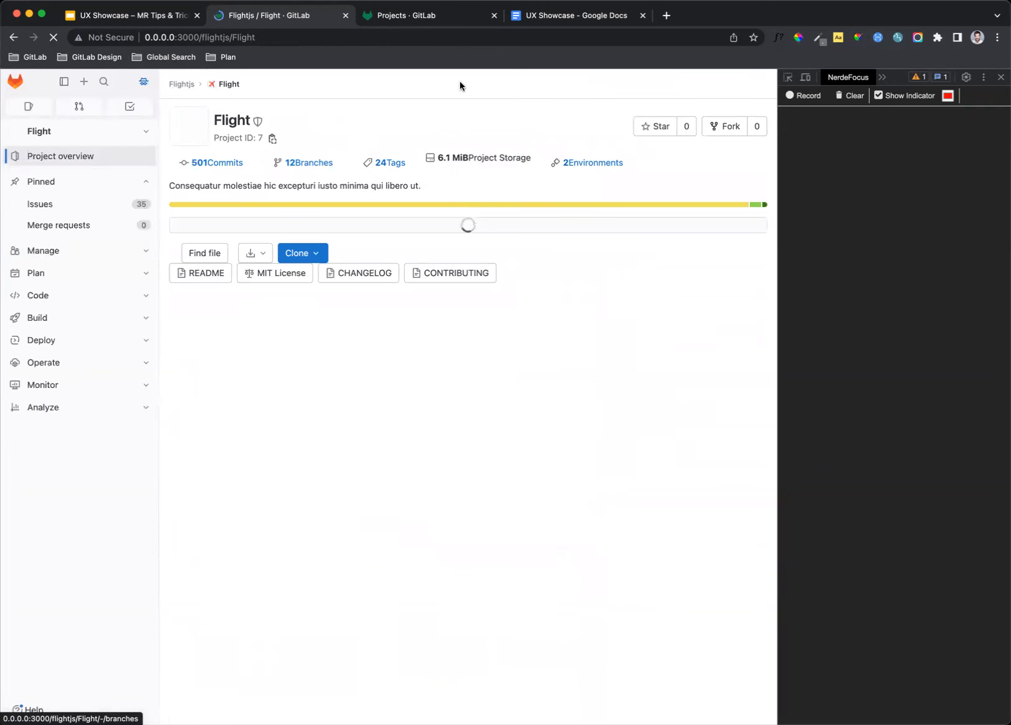
key("Tab")
key("Tab")
key("Tab")
key("Tab")
key("Tab")
key("Tab")
key("Tab")
key("Tab")
key("Tab")
key("Tab")
key("Tab")
key("Tab")
key("Tab")
key("Tab")
key("Tab")
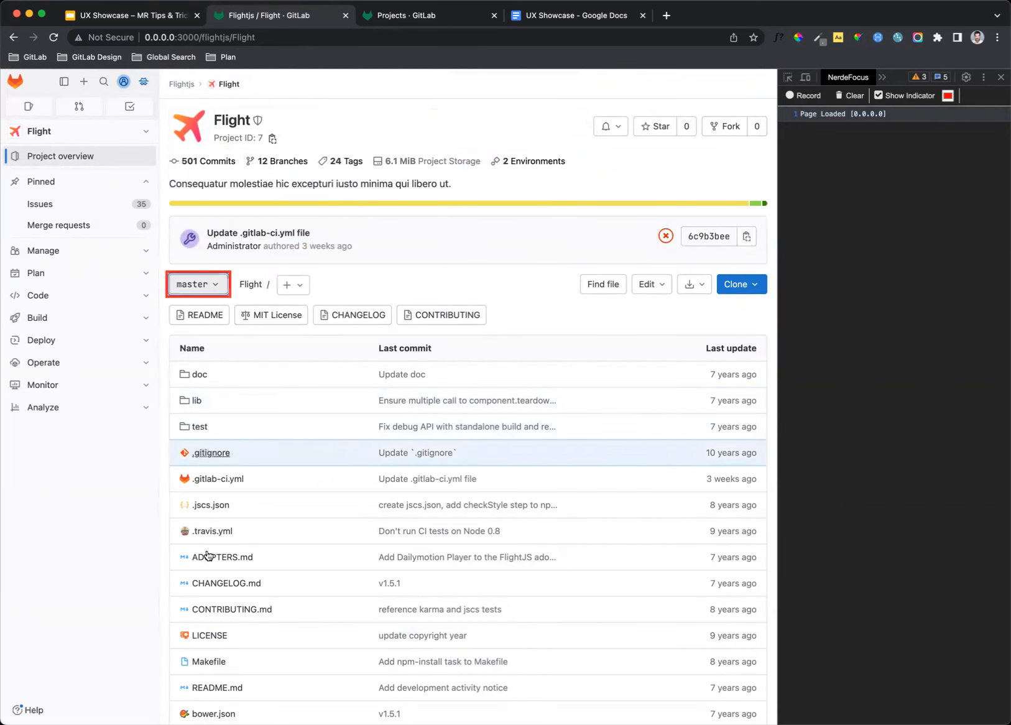
scroll(205, 542, "down", 3)
scroll(211, 541, "up", 4)
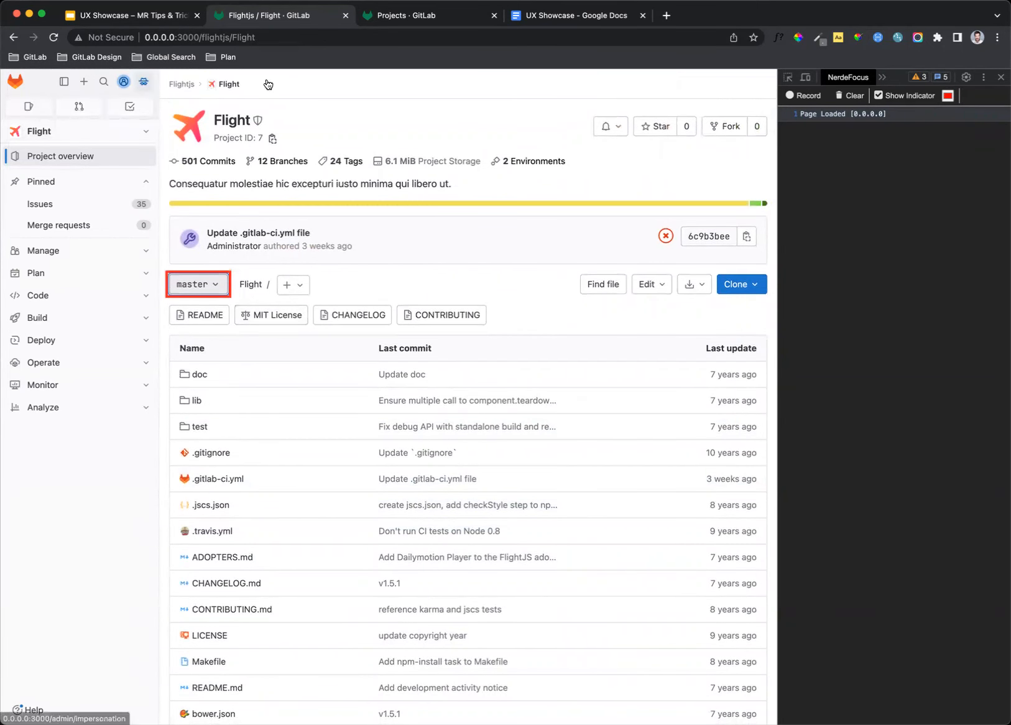
Search the Flight project for "test" and begin advancing keyboard focus through the search results page.
type("/")
type("test")
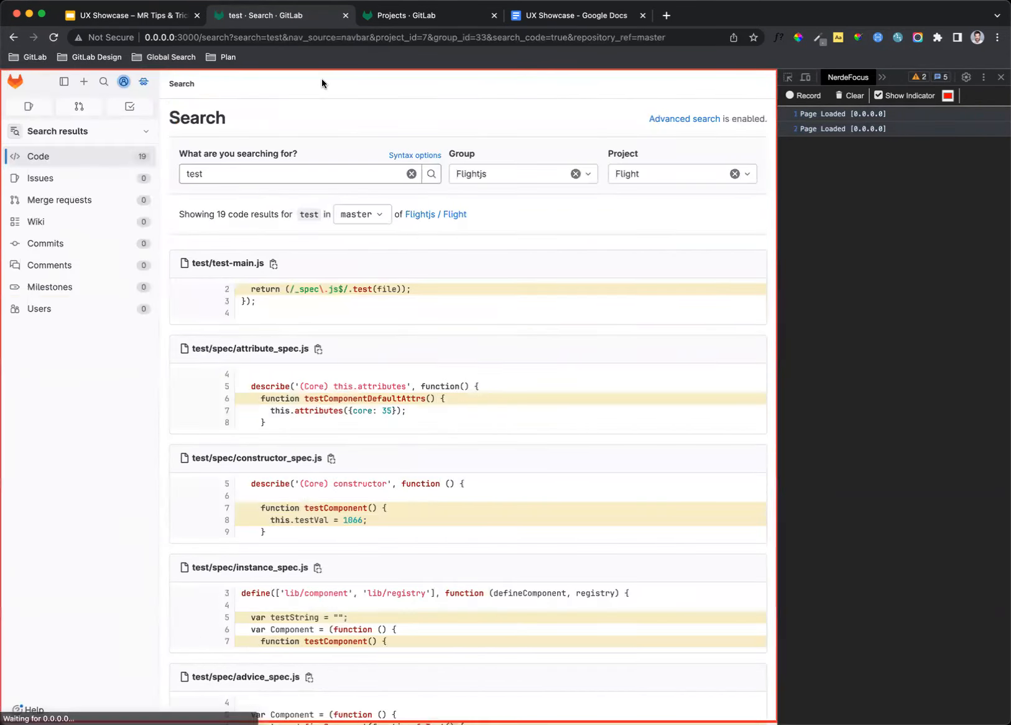
key("Tab")
key("Tab")
key("Tab")
key("Tab")
key("Tab")
key("Tab")
key("Tab")
key("Tab")
Follow keyboard focus from the results summary through the test-main.js line links to the test/spec/attribute_spec.js heading.
left_click(280, 232)
key("Tab")
key("Tab")
key("Tab")
key("Tab")
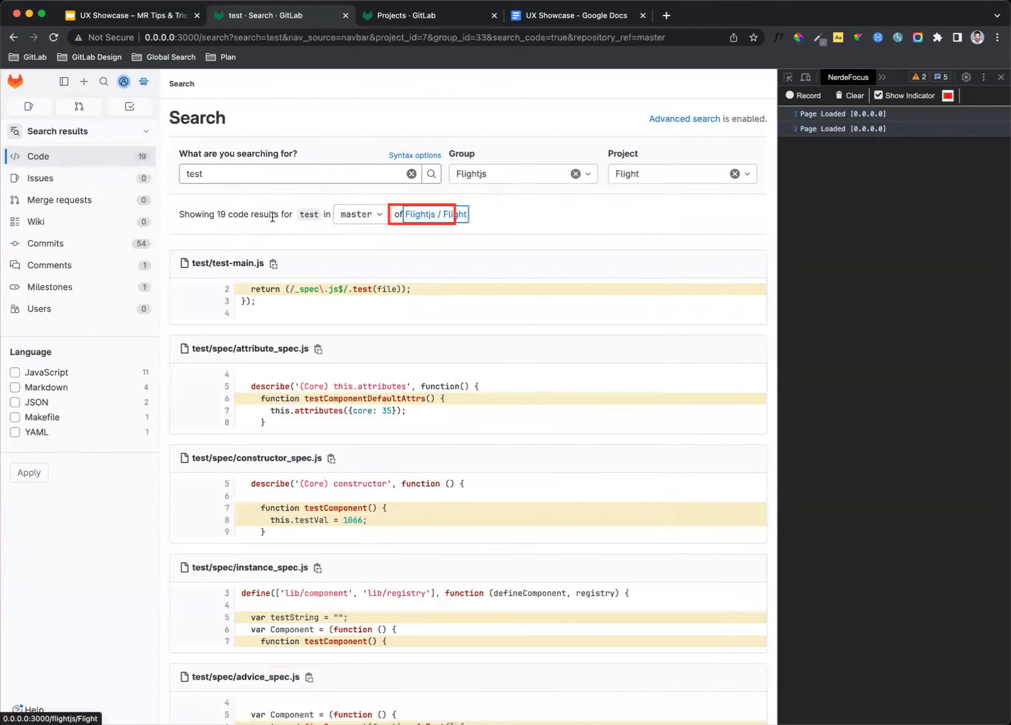
key("Tab")
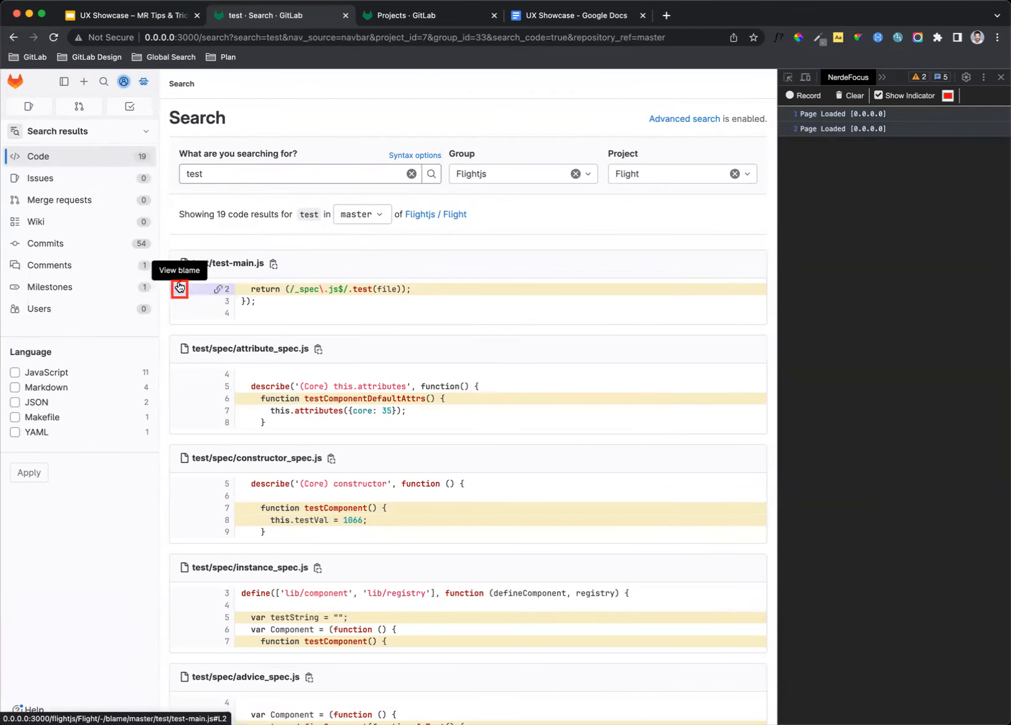
key("Tab")
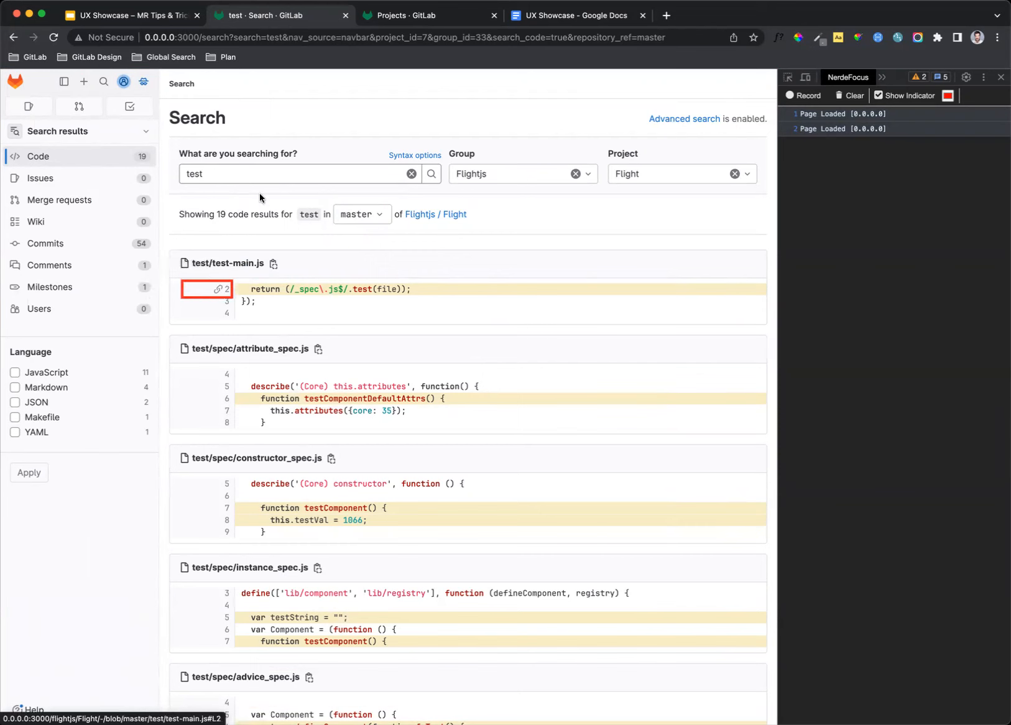
key("Tab")
key("Tab")
key("Tab")
key("Tab")
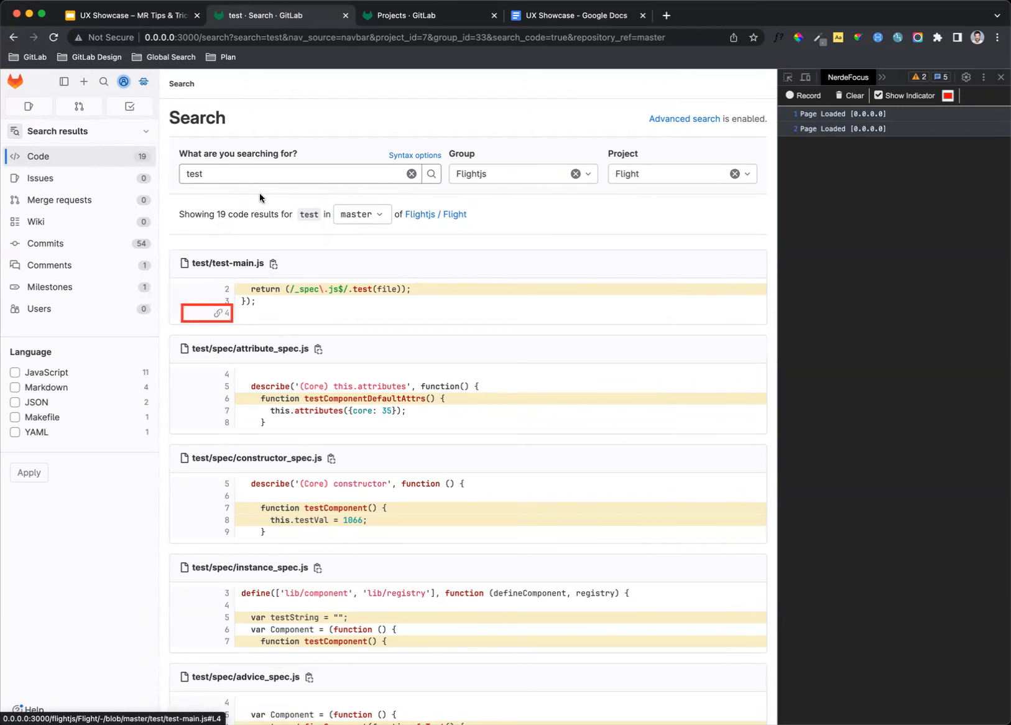
key("Tab")
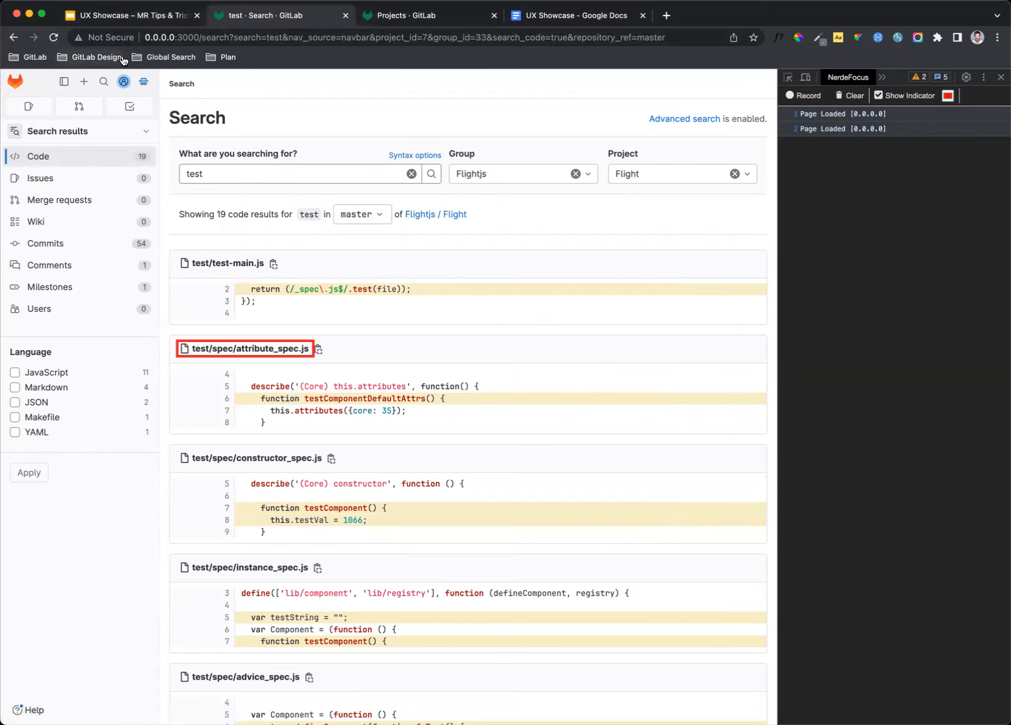
Check the context switcher's focus on opening and closing, with NerdeFocus's indicator on and again with it turned off and the developer tools closed.
left_click(74, 131)
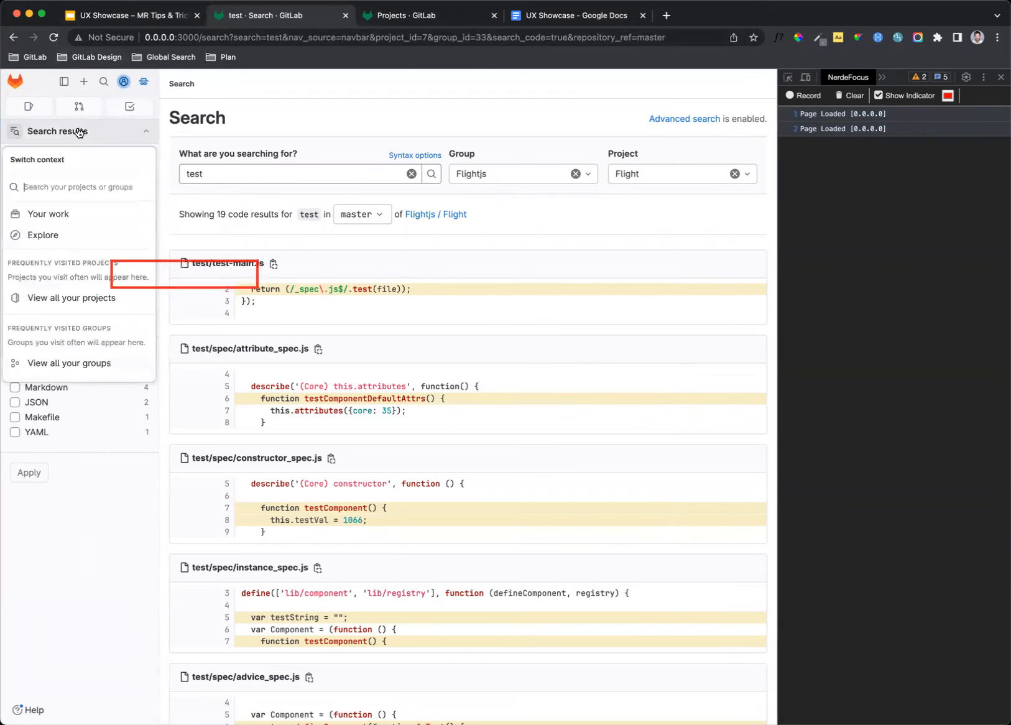
key("Escape")
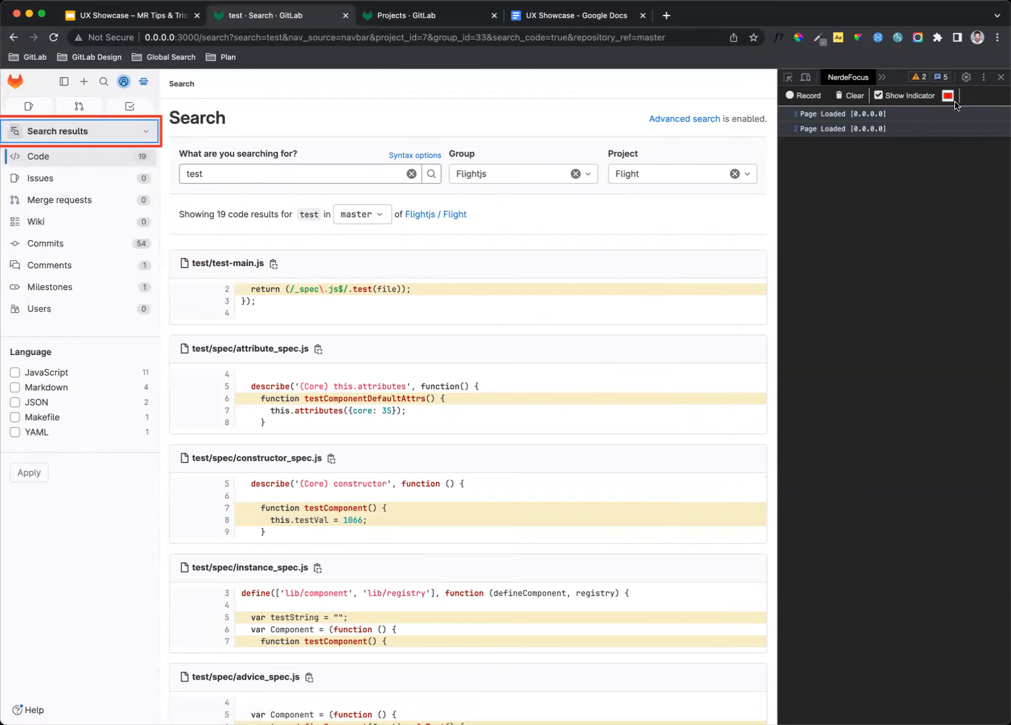
left_click(879, 95)
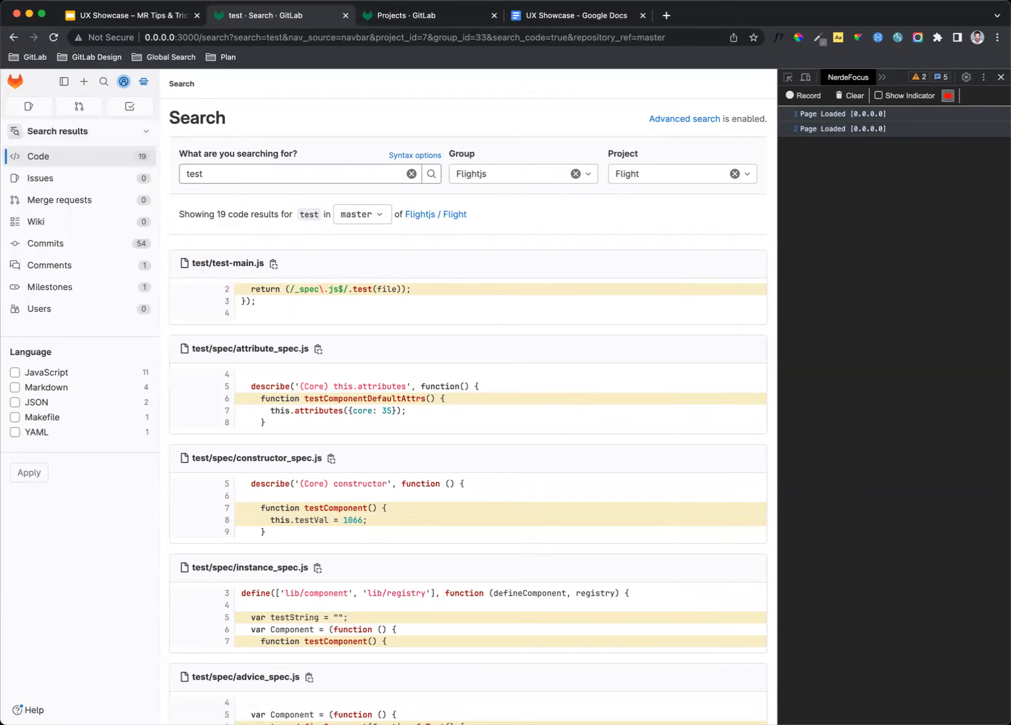
left_click(1001, 77)
left_click(76, 131)
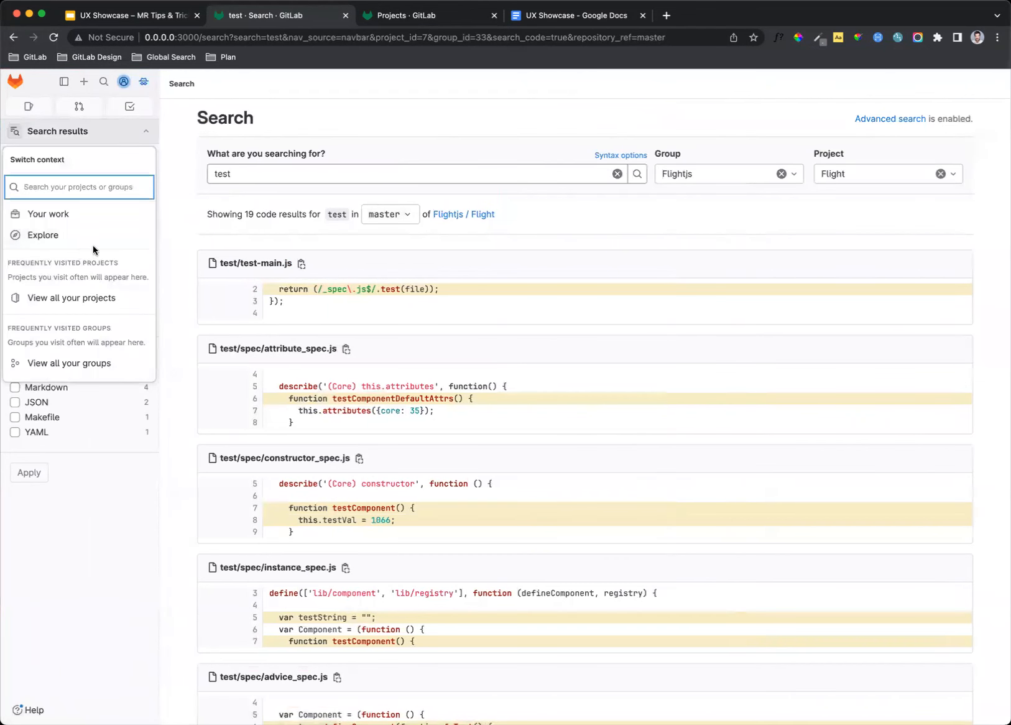
key("Escape")
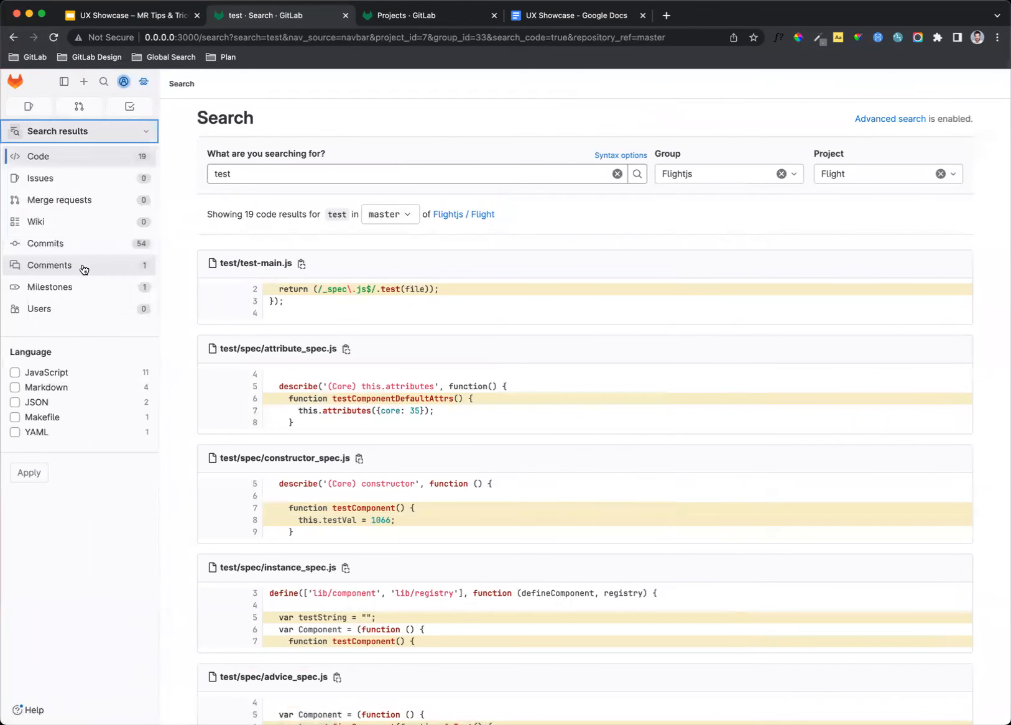
Return to the Flight project from the projects list and run taba11y to draw the page's tab order.
left_click(19, 81)
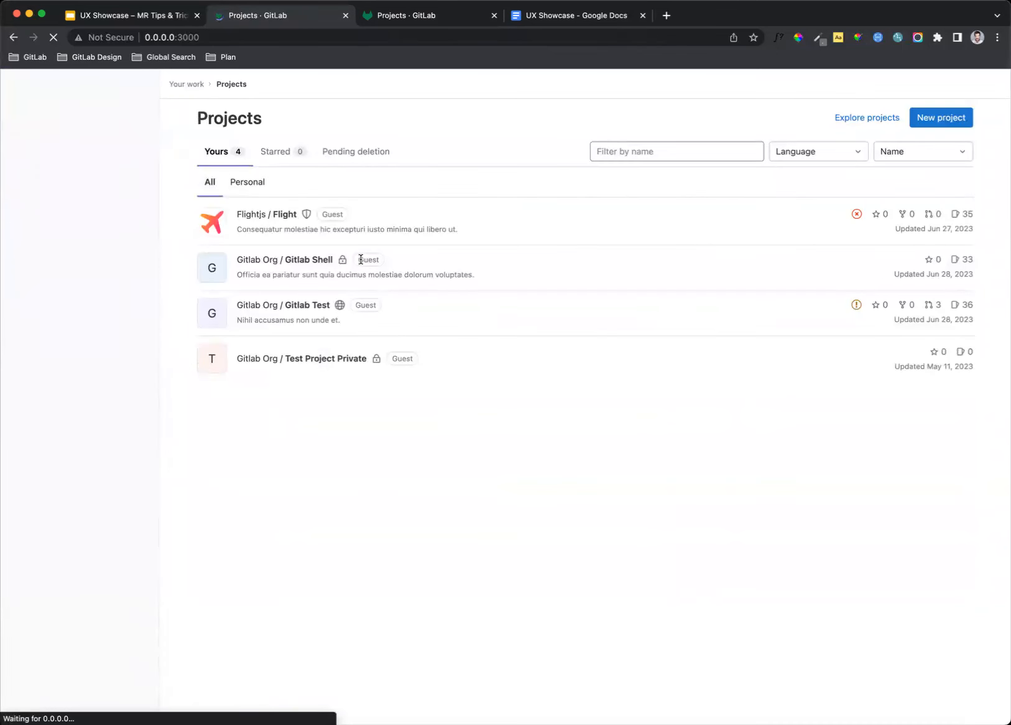
left_click(281, 218)
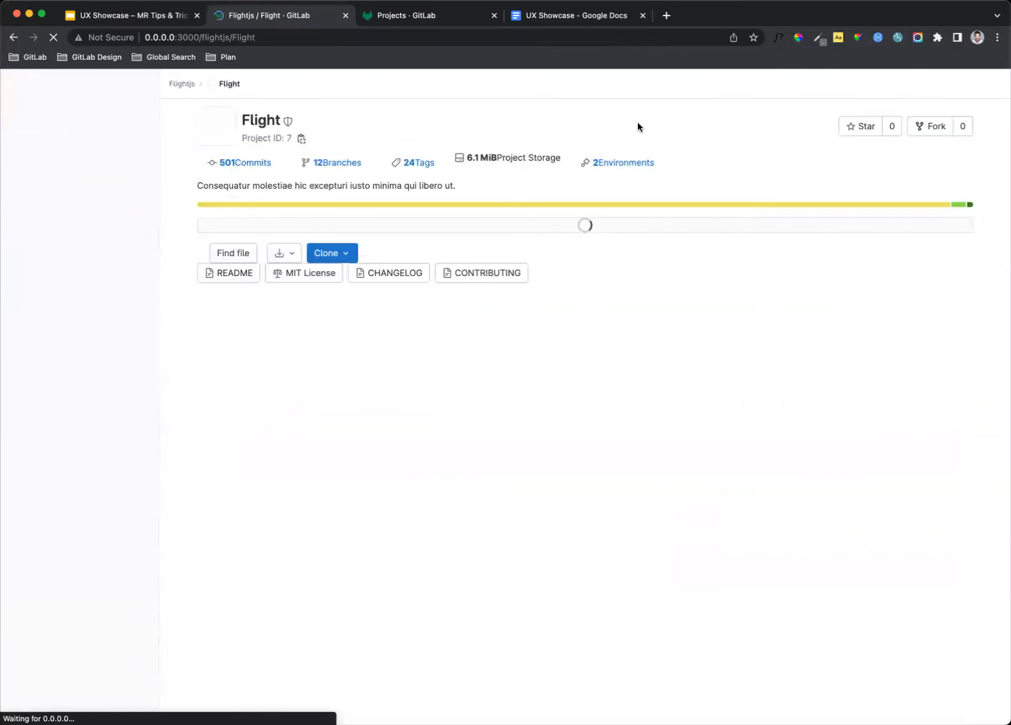
left_click(898, 37)
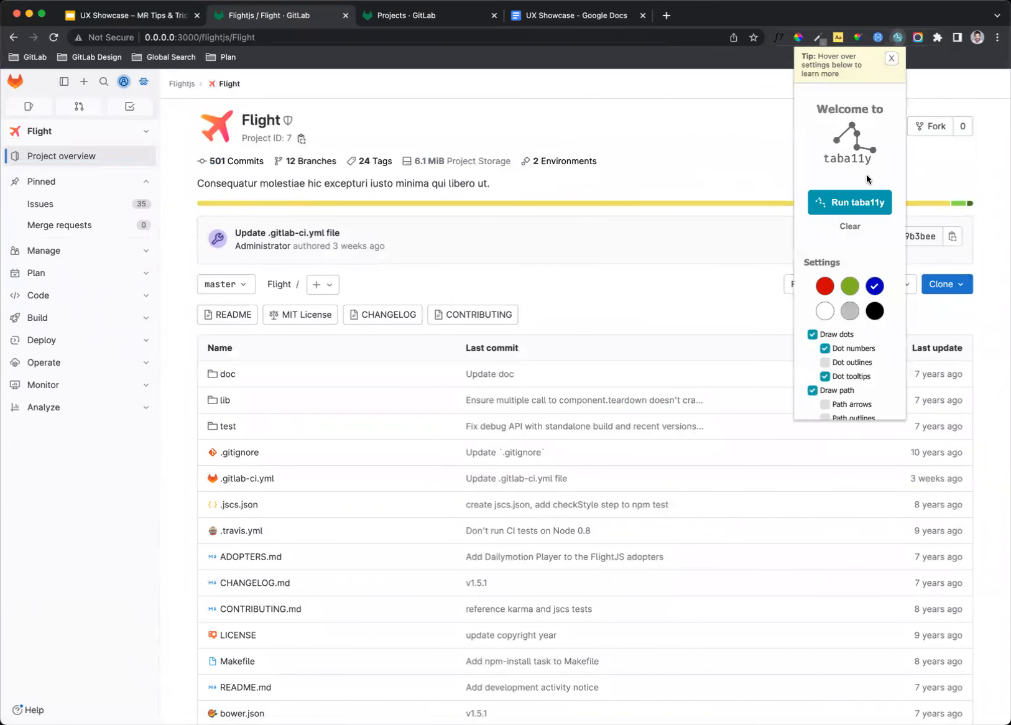
left_click(865, 210)
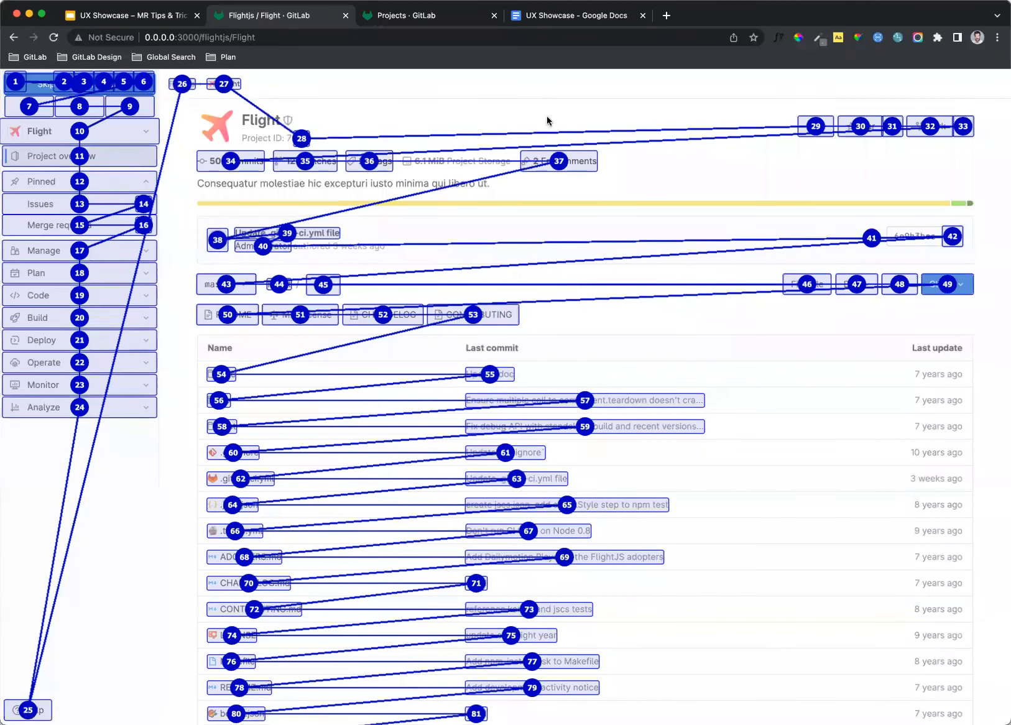
scroll(548, 118, "down", 10)
scroll(635, 179, "up", 10)
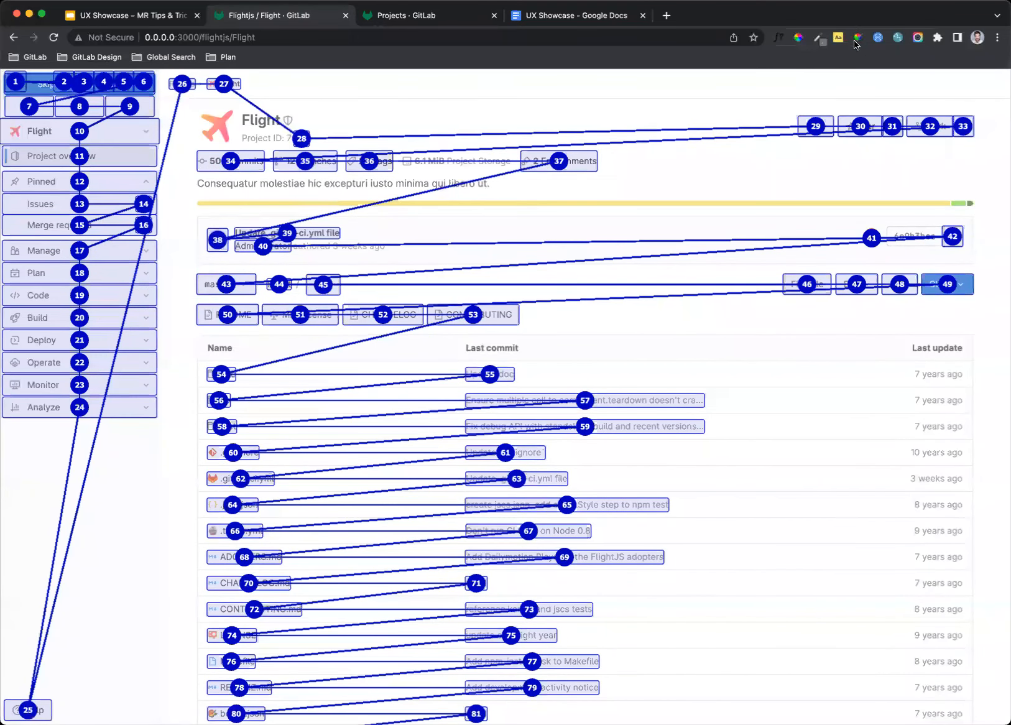
Reopen taba11y and review its colour, dot, path, highlight and logging settings.
right_click(879, 38)
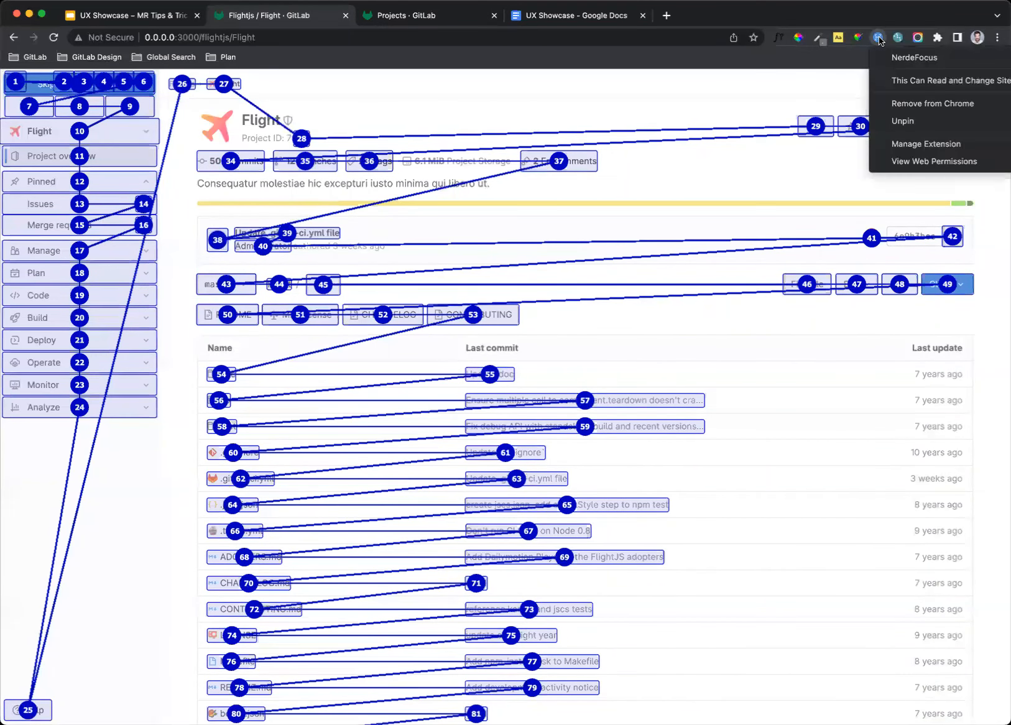
left_click(898, 37)
left_click(898, 38)
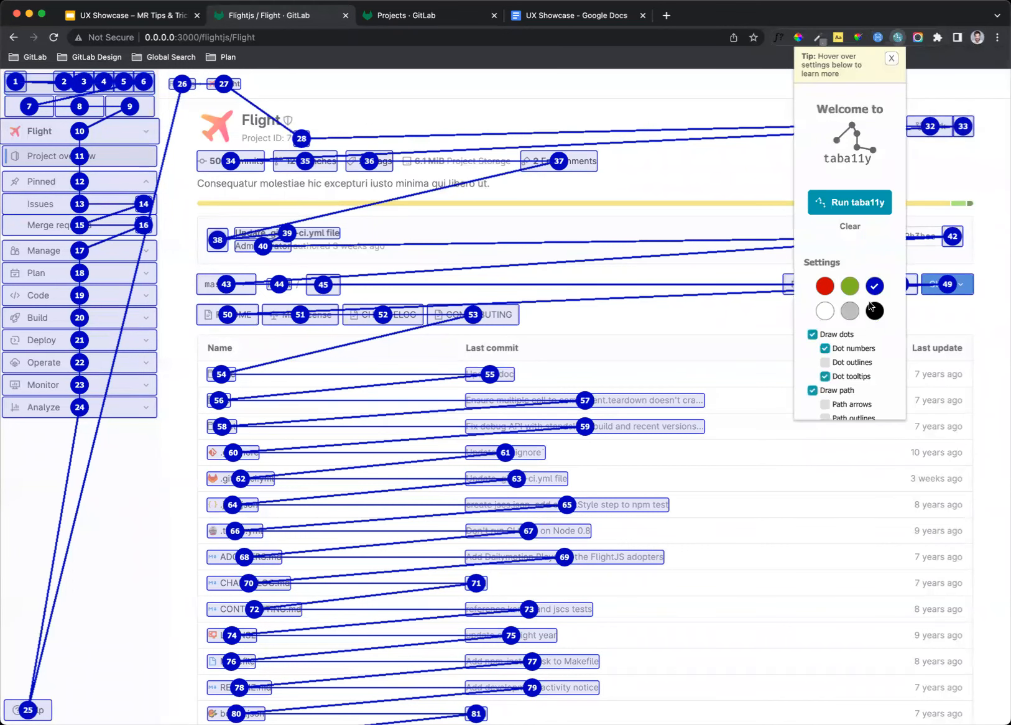
scroll(865, 340, "down", 2)
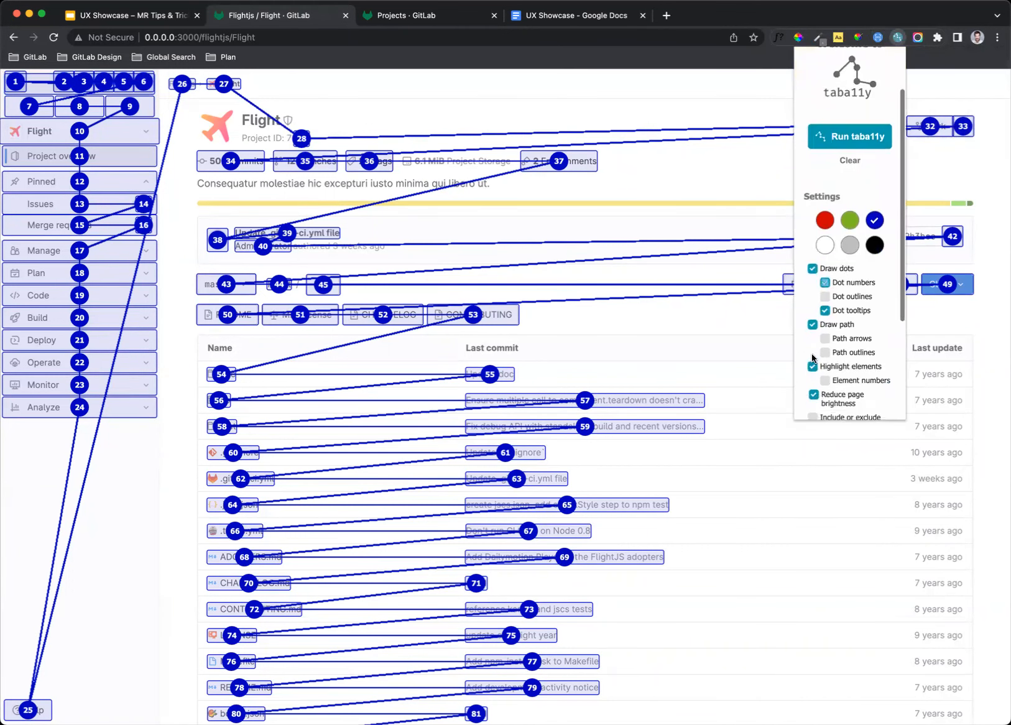
scroll(843, 361, "down", 1)
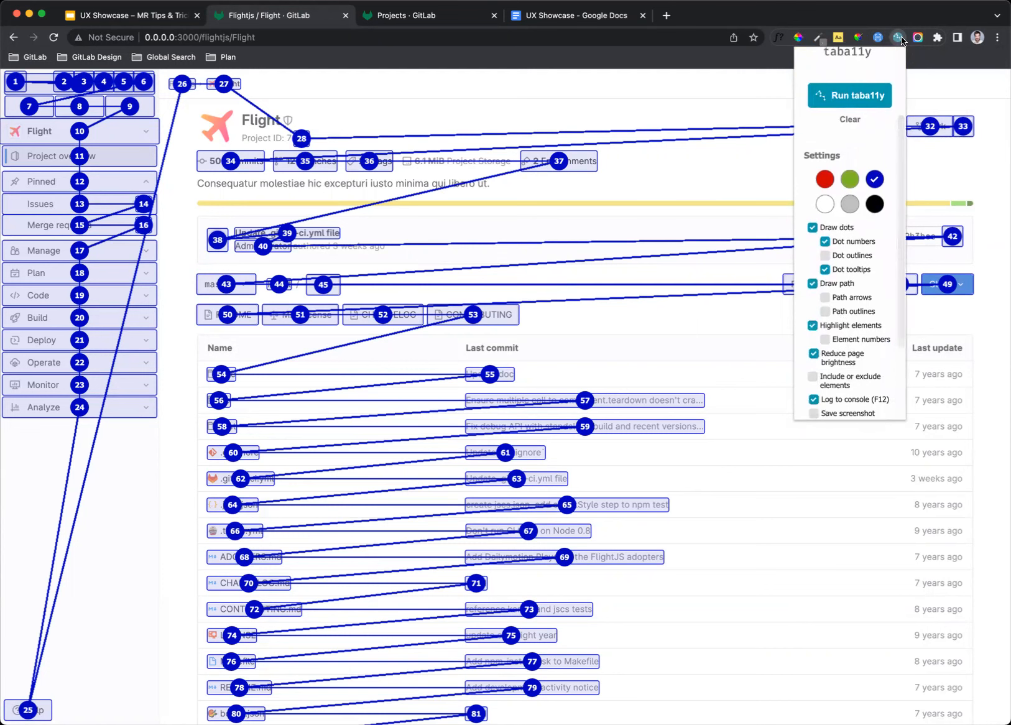
Dismiss the taba11y settings and advance the UX Showcase presentation from the Accessibility slide to the Captures slide.
left_click(761, 106)
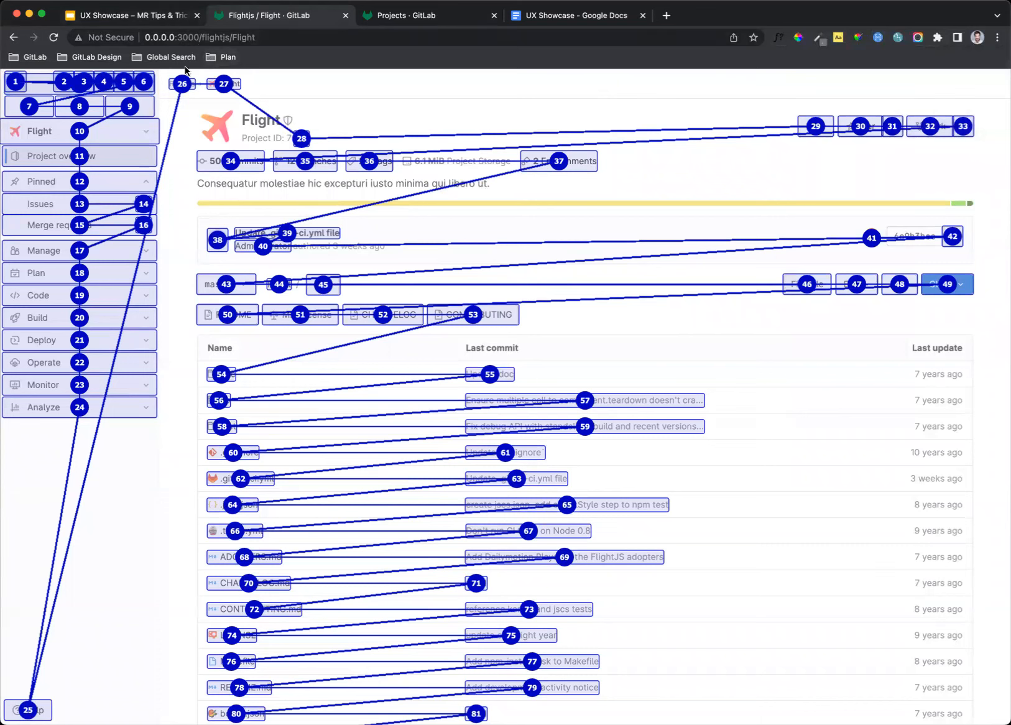
left_click(133, 23)
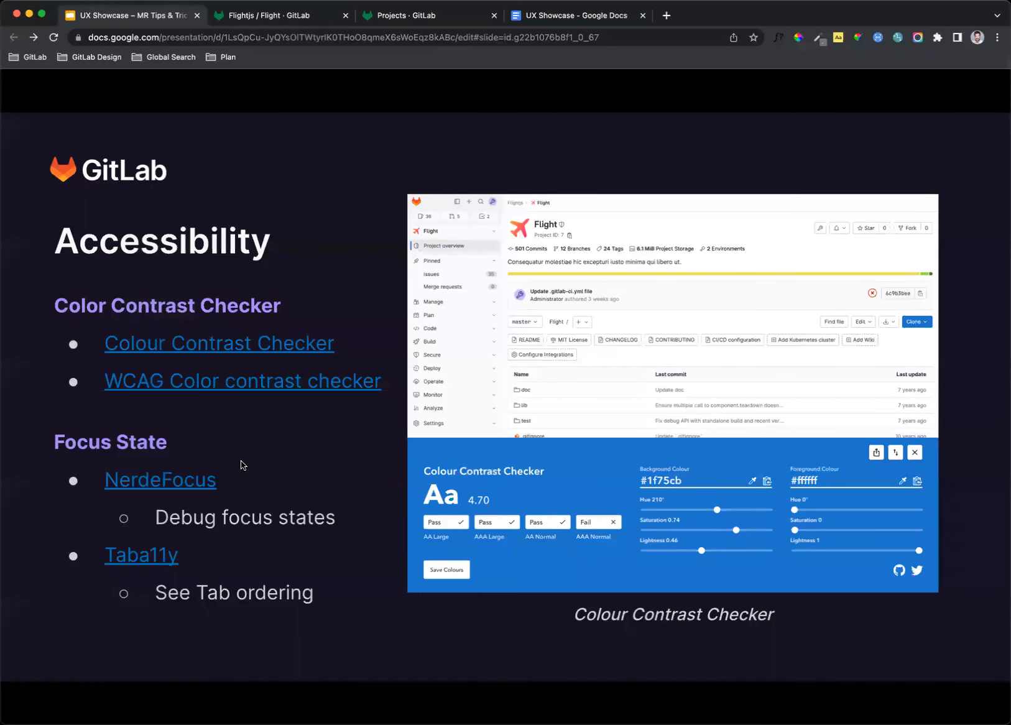
key("Right")
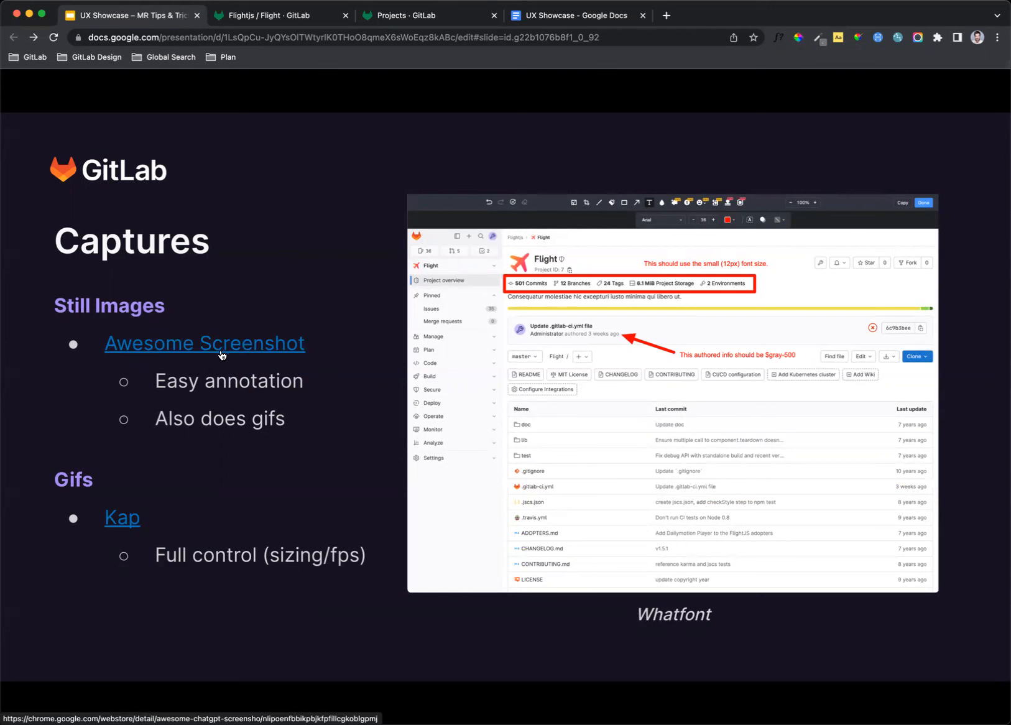
Return to the Flight project page and reload it to clear the tab order overlay.
left_click(297, 13)
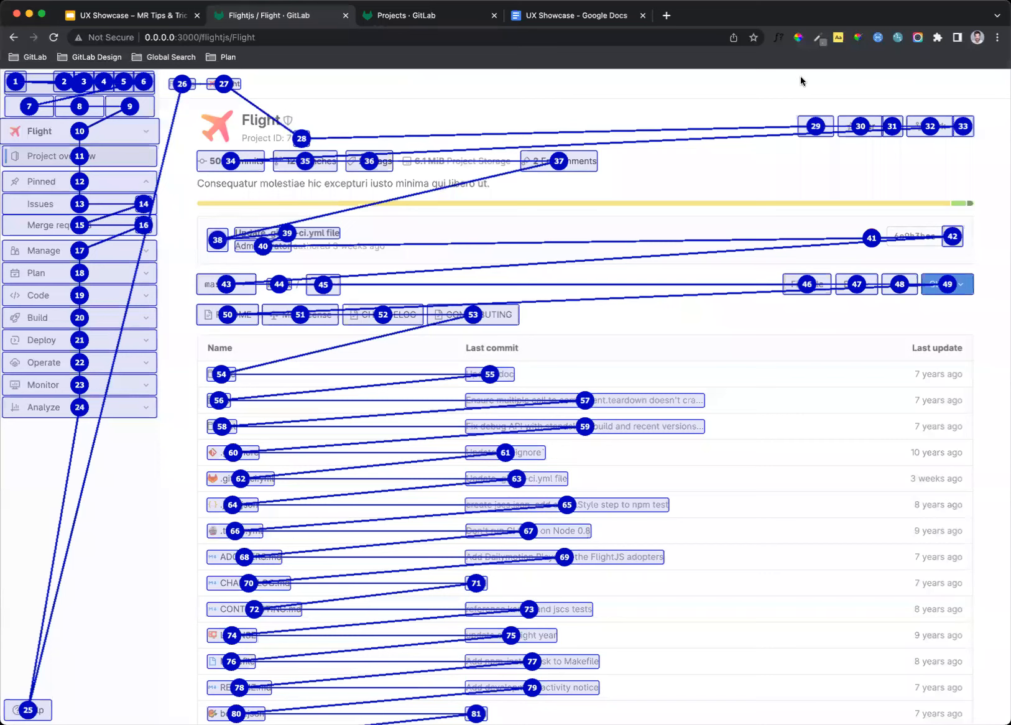
key("super+t")
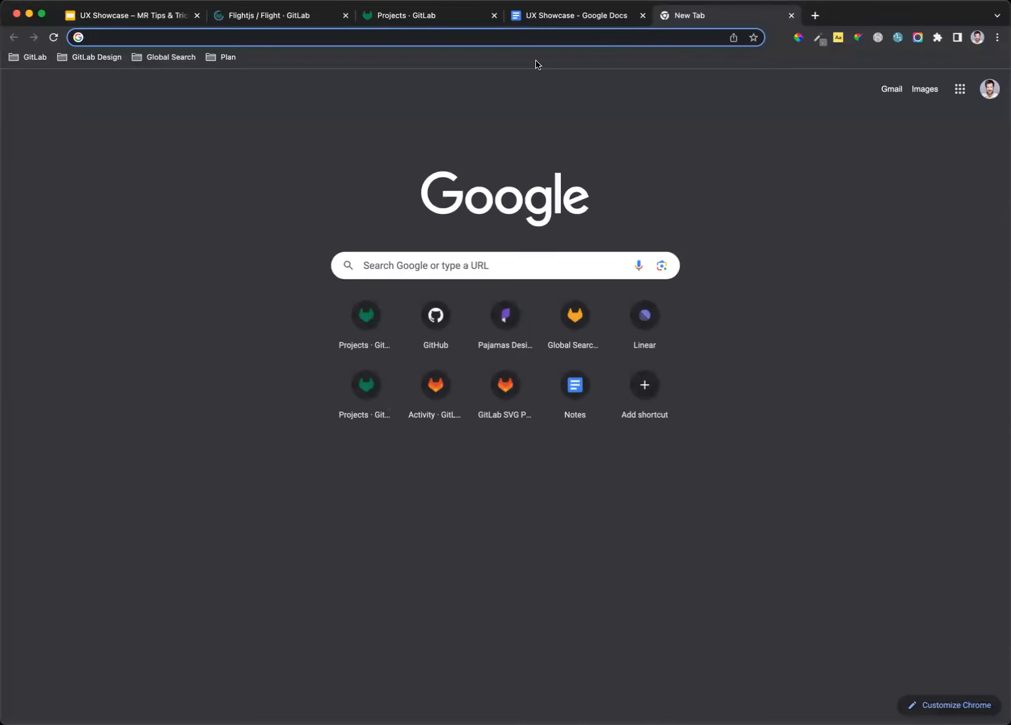
key("super+w")
key("super+r")
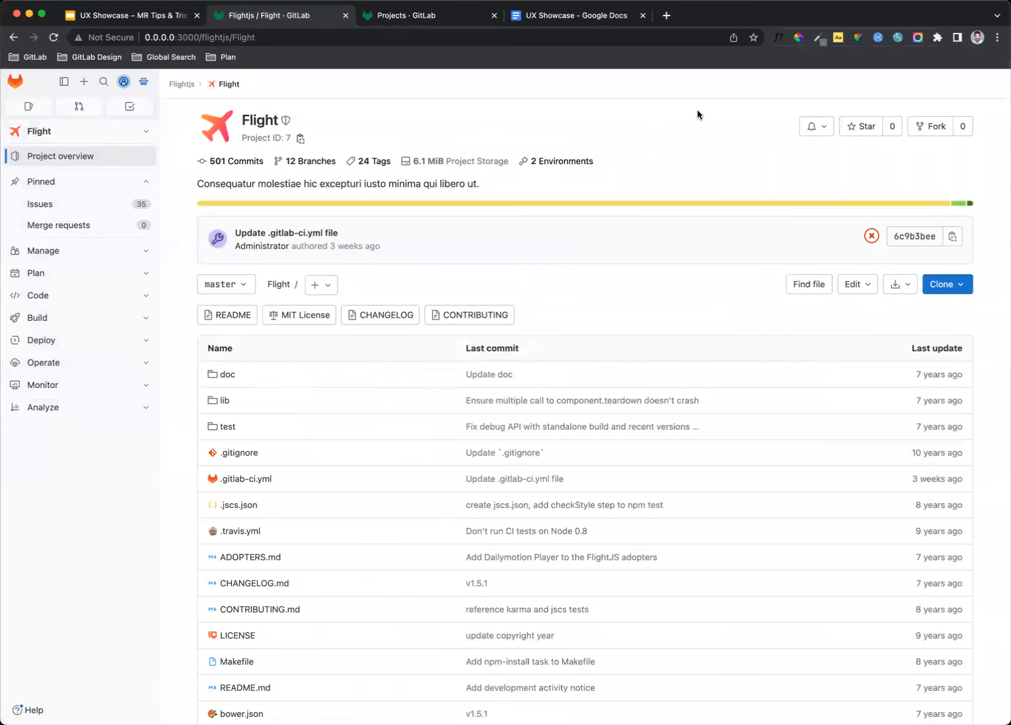
Check the contrast of the commit's authored text, sampling #fbfafd as background and #89888d as foreground with Colour Contrast Checker.
left_click(840, 38)
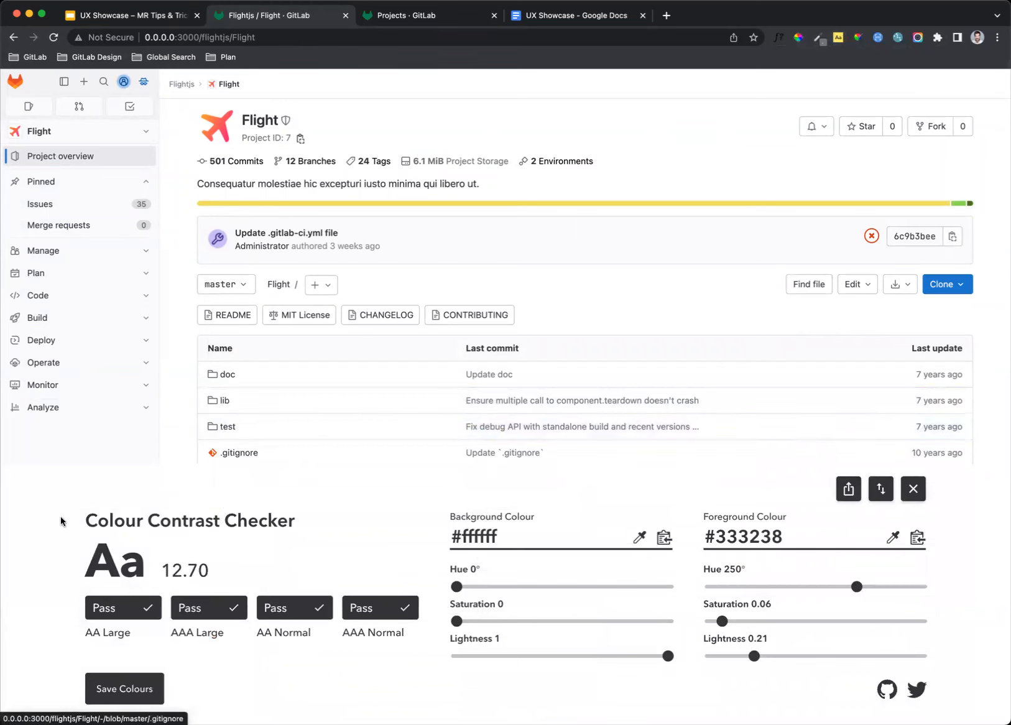
left_click(639, 536)
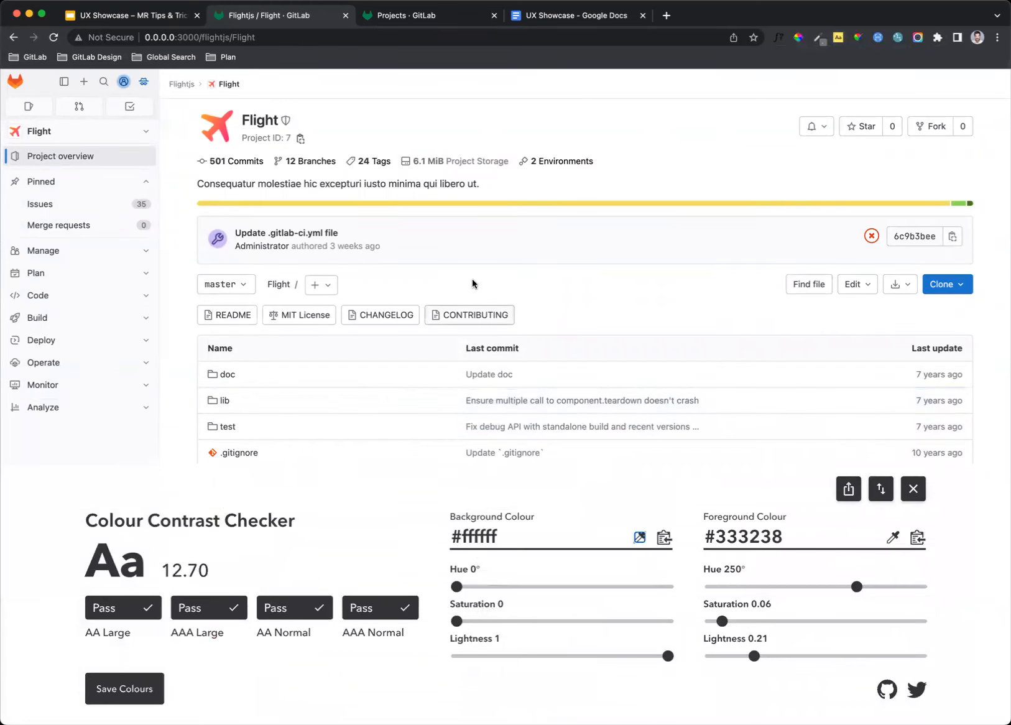
left_click(463, 242)
left_click(893, 536)
left_click(373, 254)
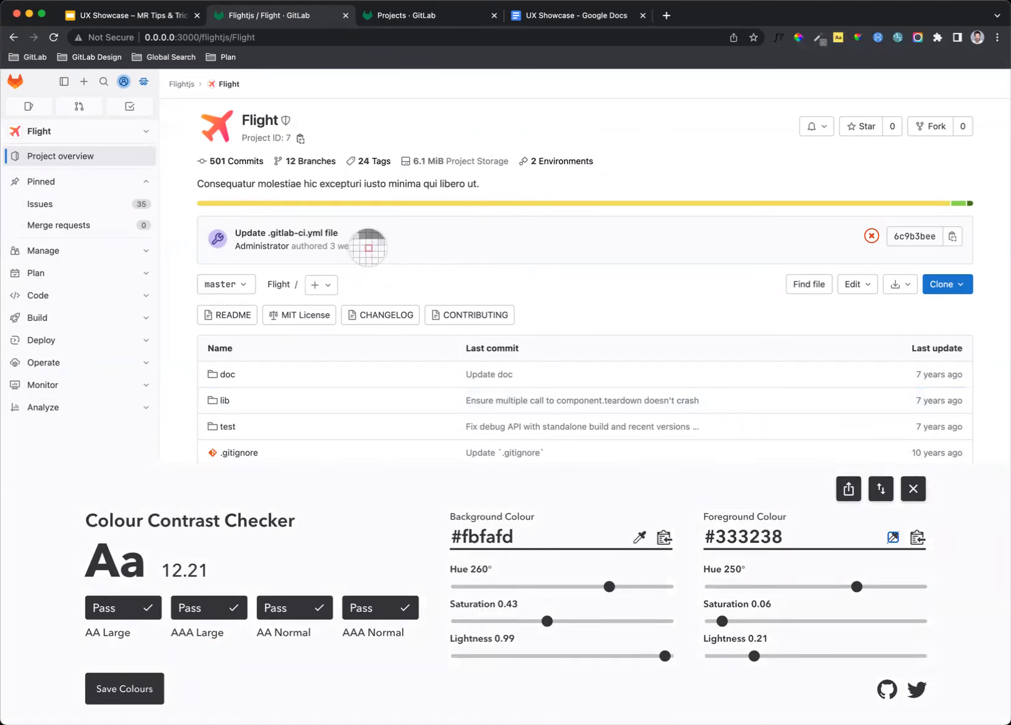
left_click(889, 540)
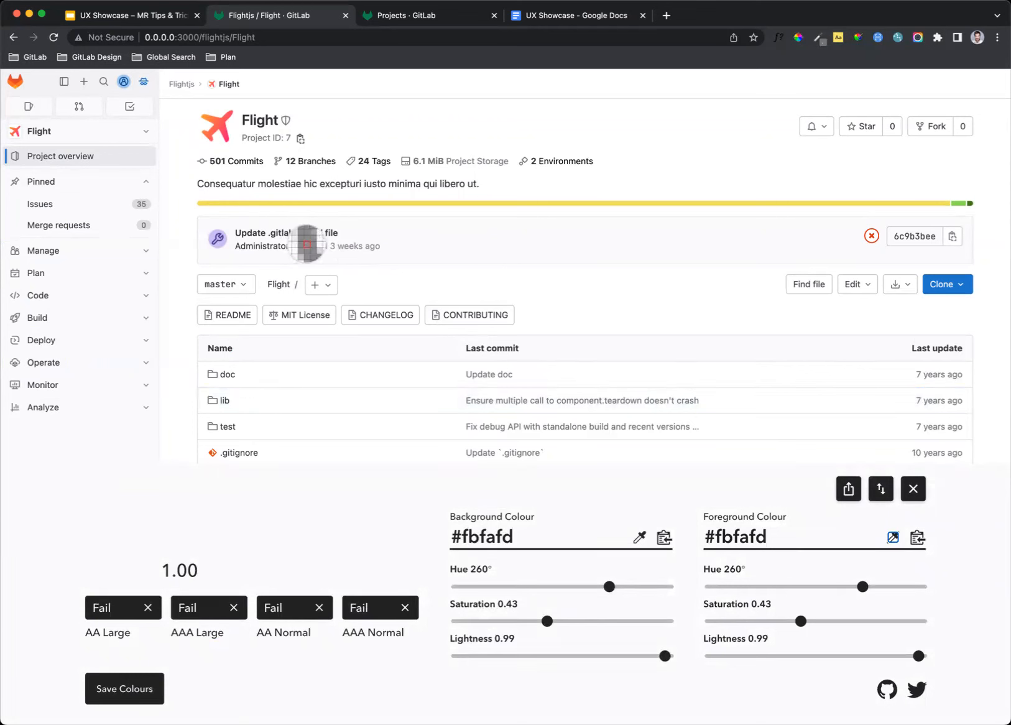
left_click(311, 247)
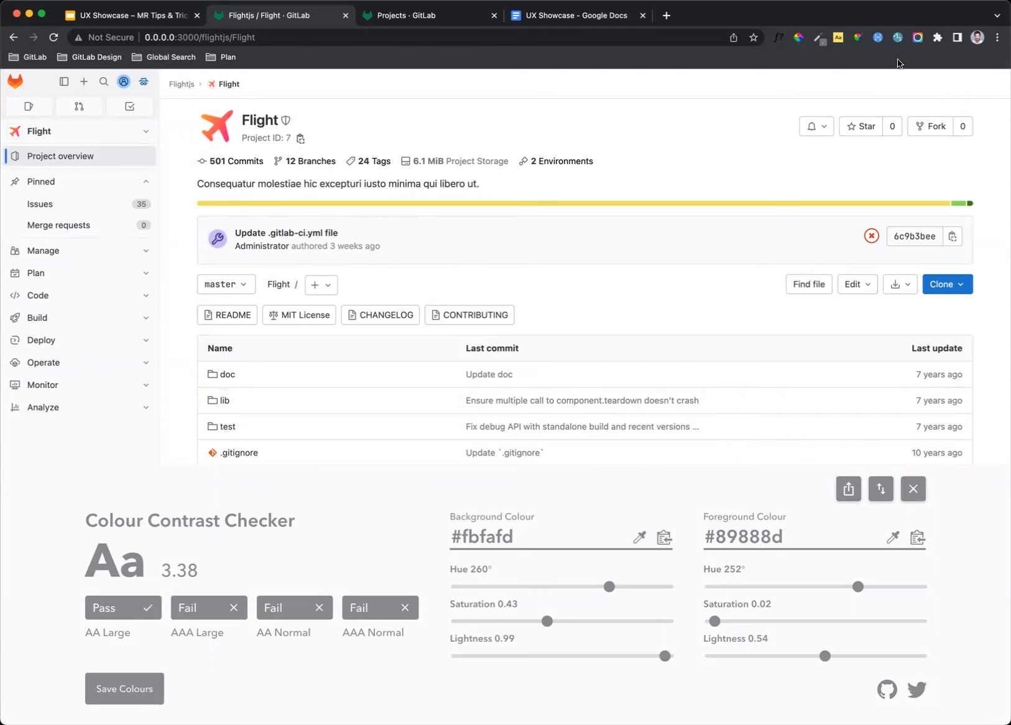
Capture the visible part of the page with Awesome Screenshot and draw a red rectangle around "authored 3 weeks ago".
left_click(917, 40)
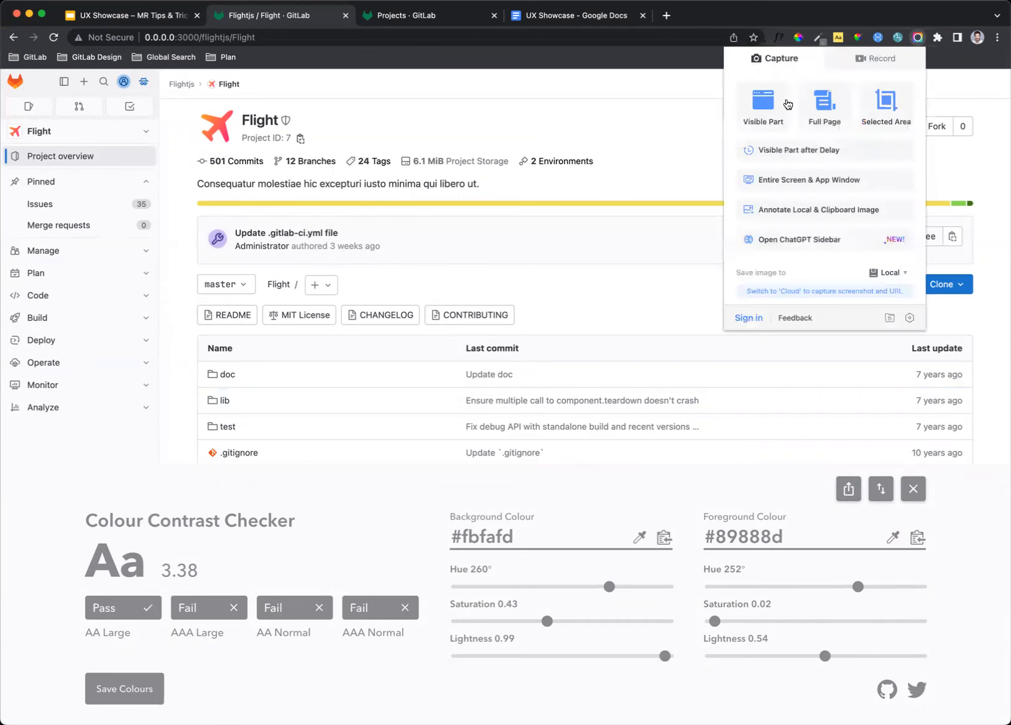
left_click(757, 106)
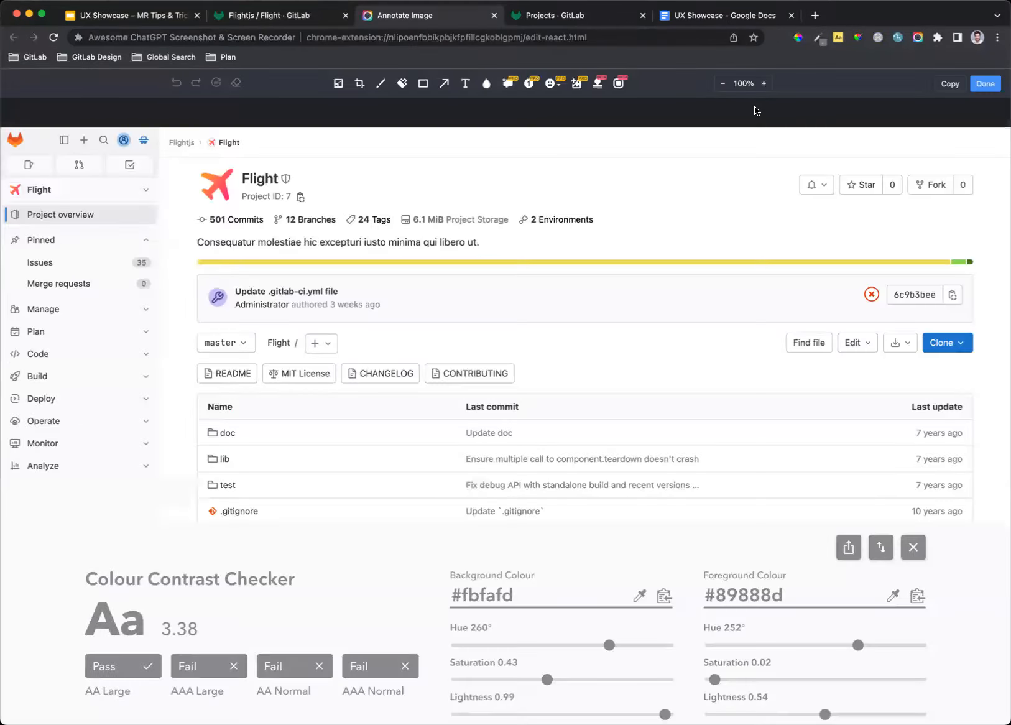
left_click(422, 83)
left_click_drag(285, 296, 401, 313)
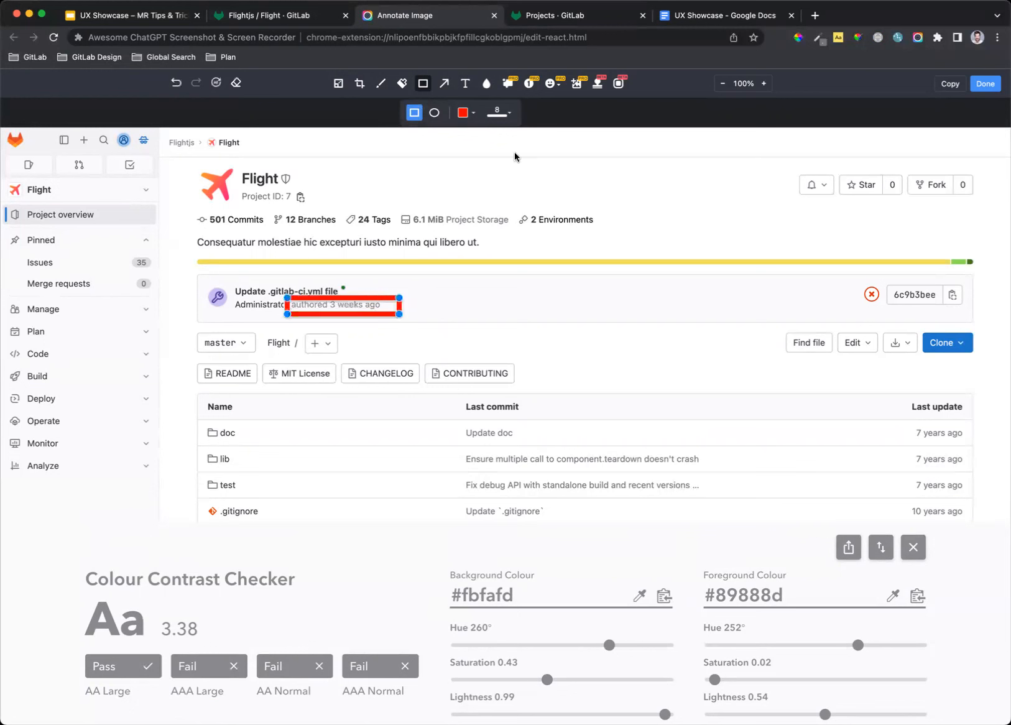
Add a two-line red text note beside the rectangle: "This is not meeting accessibility guidelines. Let's update to gray-500.".
left_click(465, 83)
left_click(440, 304)
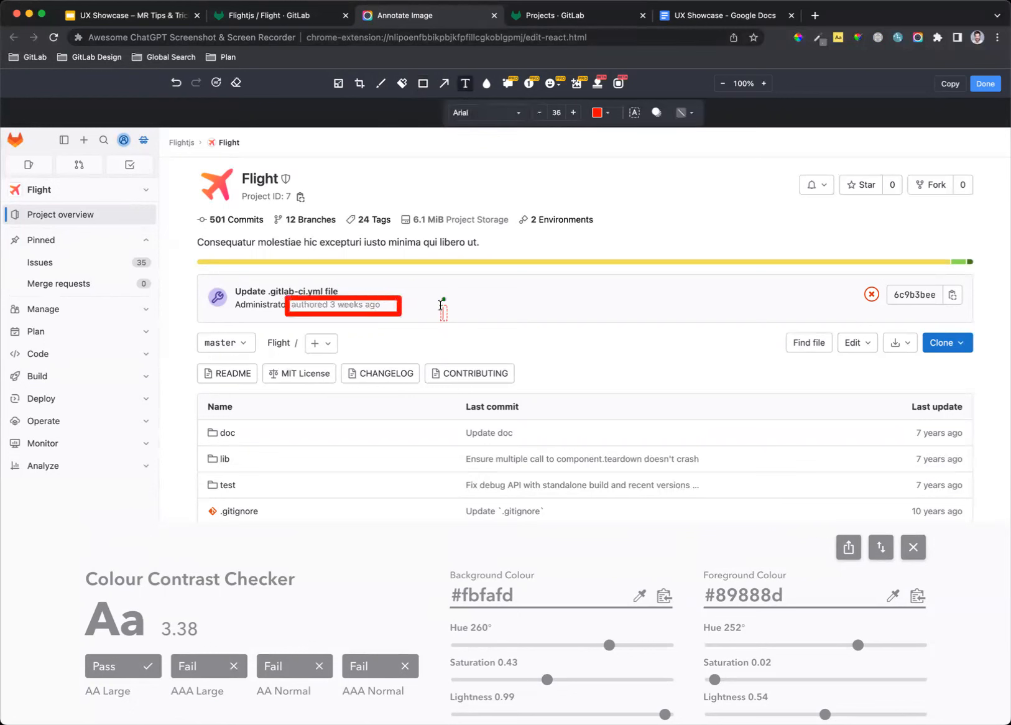
type("This is not me")
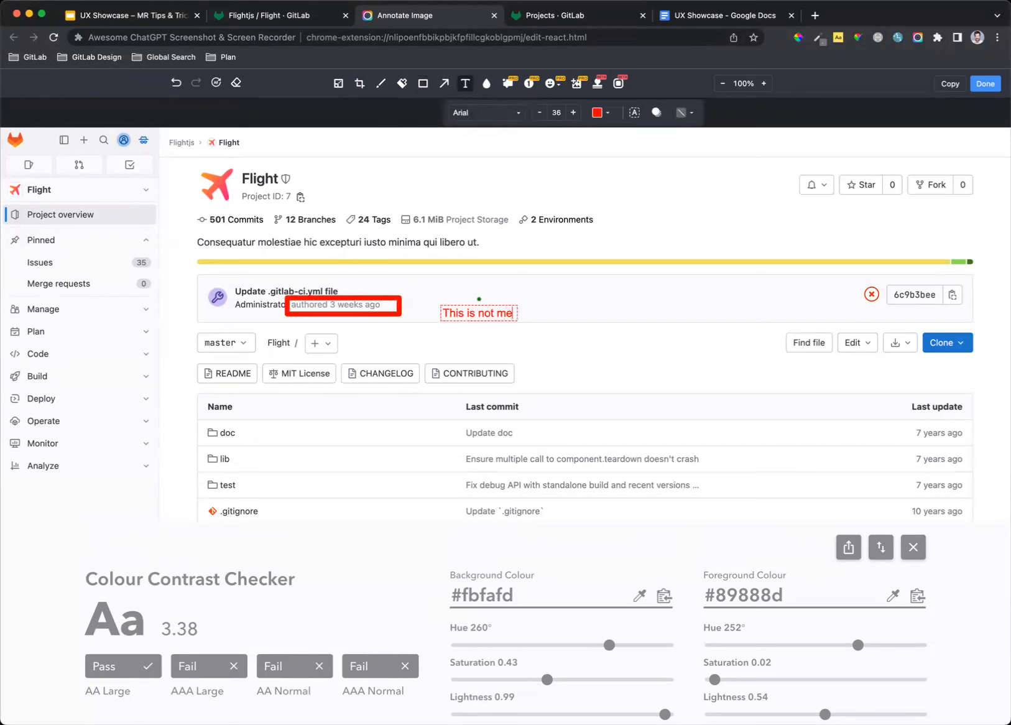
type("eting access")
type("ibility guie")
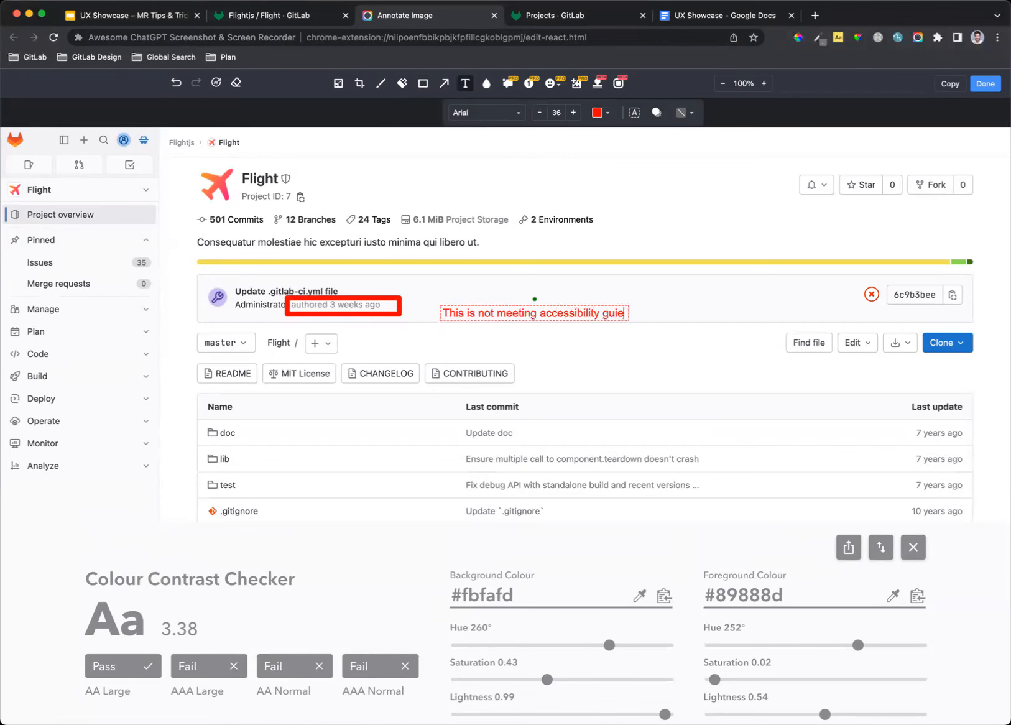
key("BackSpace")
type("delines.")
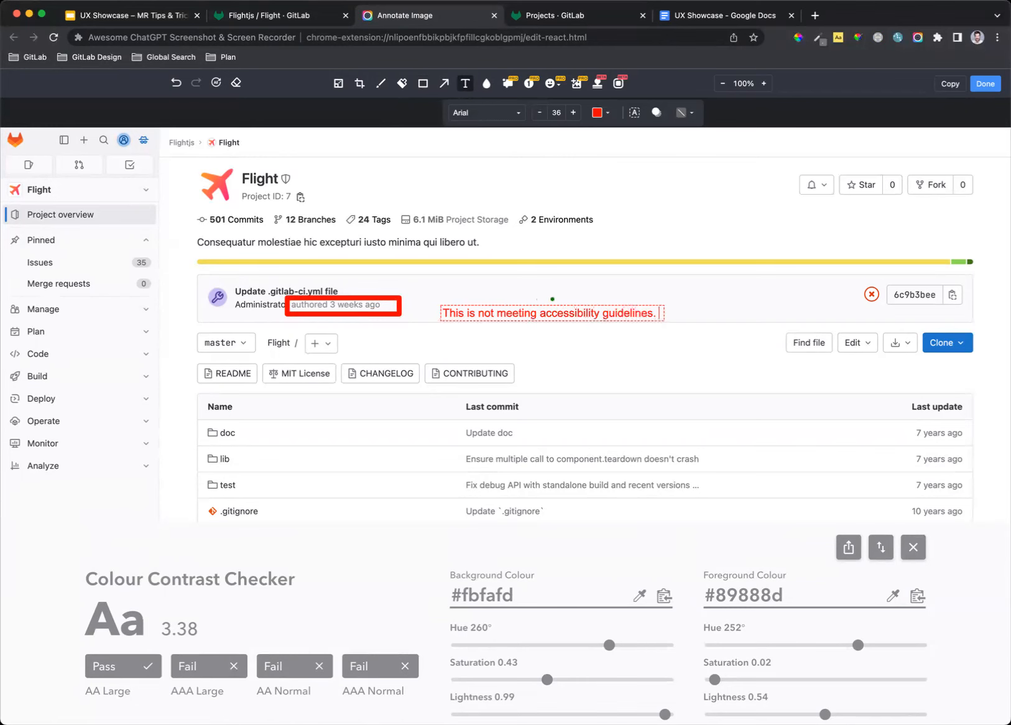
key("Return")
type("Let")
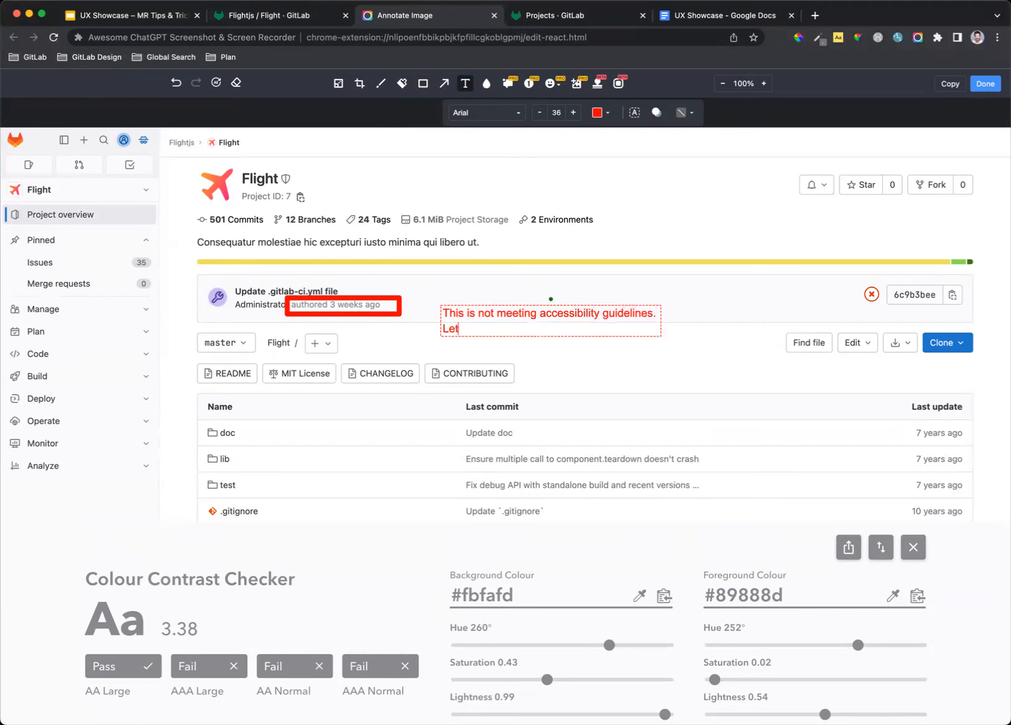
type("'s update to gray-500.")
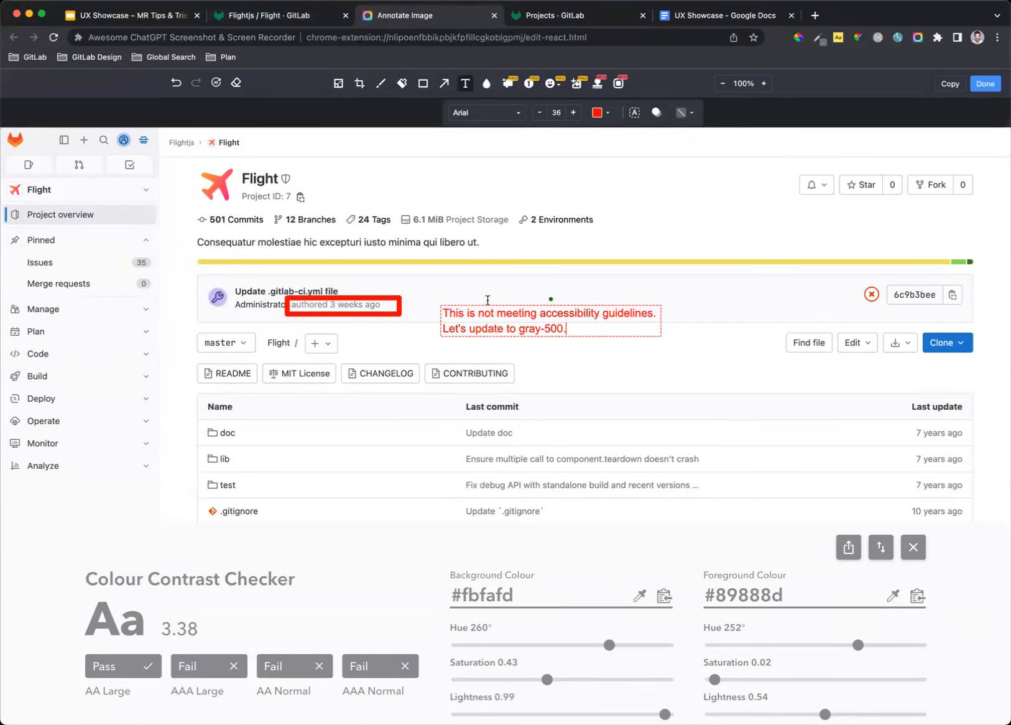
left_click(727, 287)
Finish the annotated screenshot to review its export and sharing options, and return to the Flight project page.
left_click(981, 89)
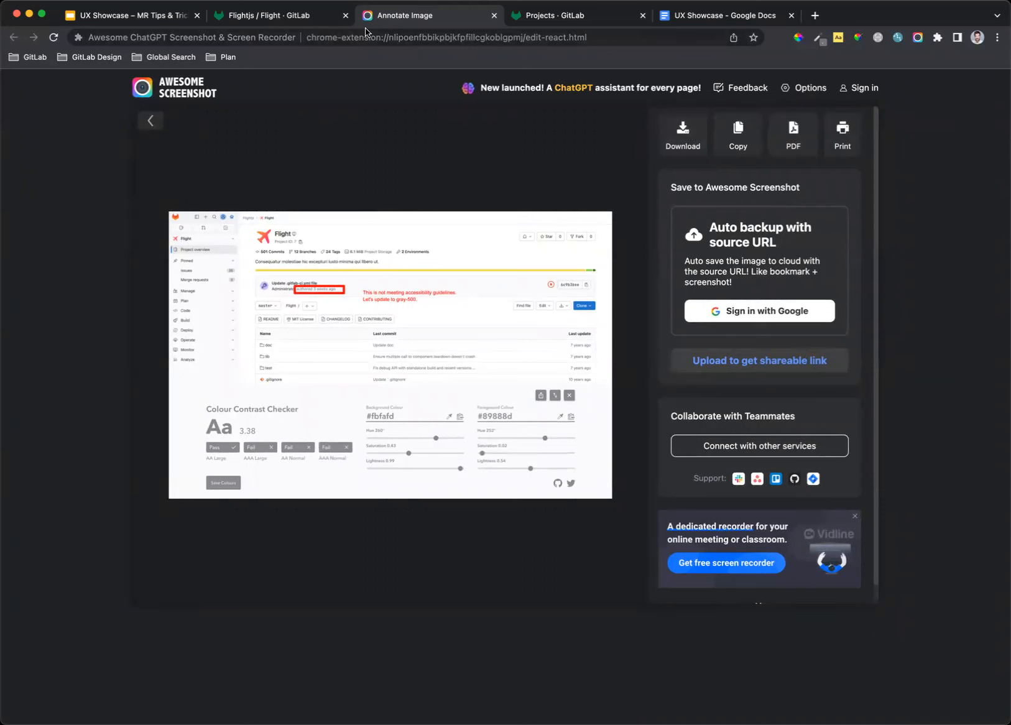
left_click(149, 121)
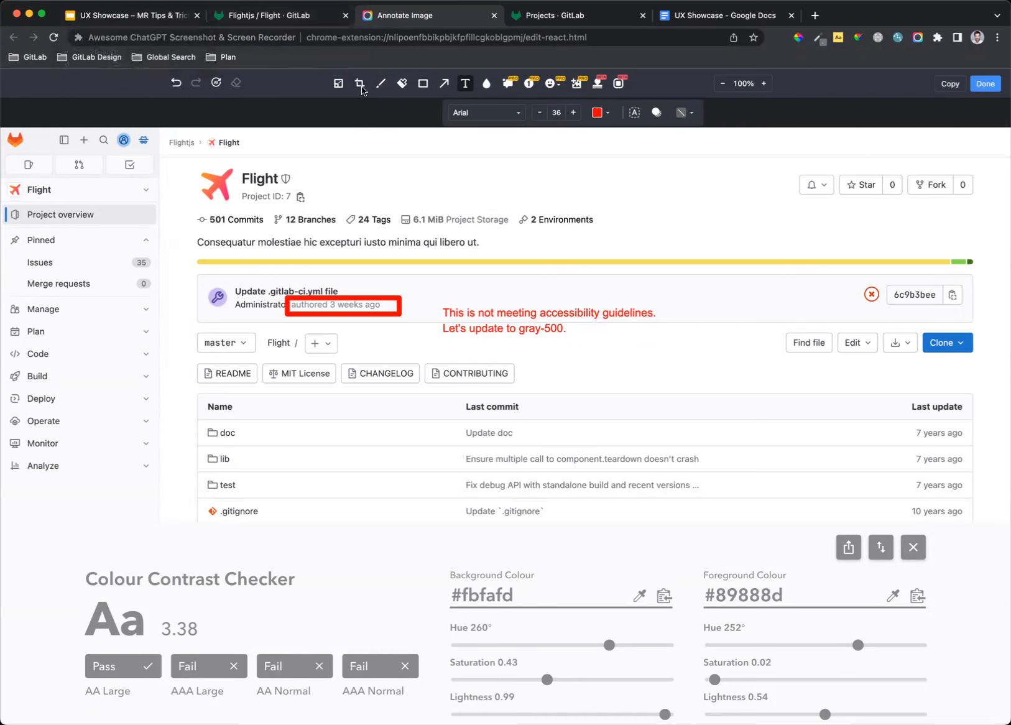
left_click(317, 18)
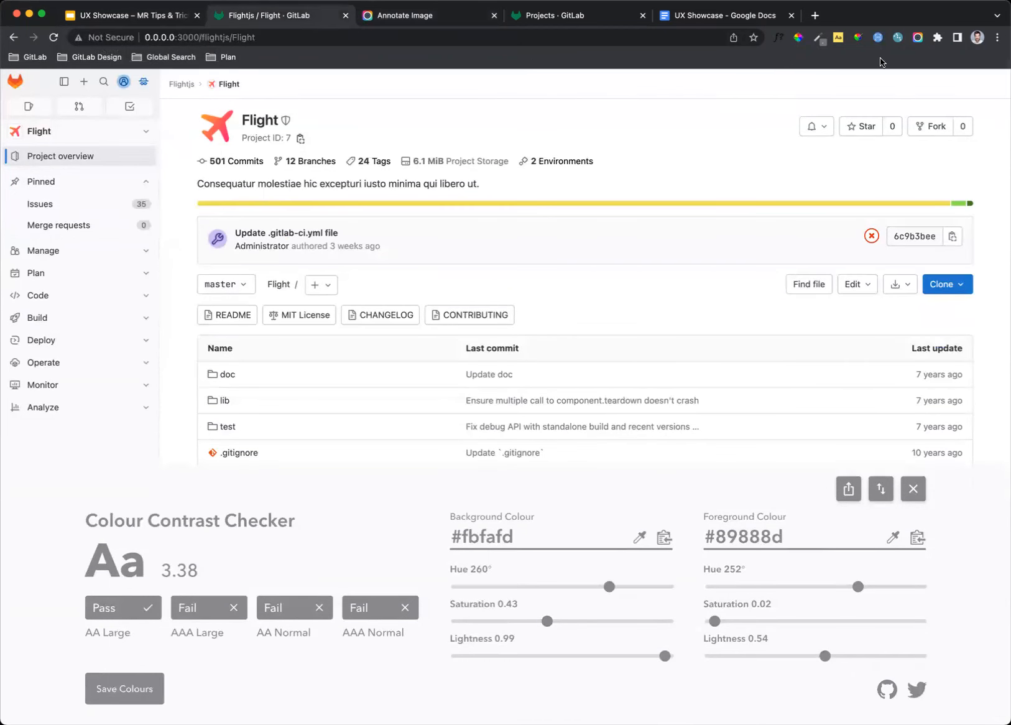
Review Awesome Screenshot's recording options on the Flight page and close the Colour Contrast Checker.
left_click(918, 37)
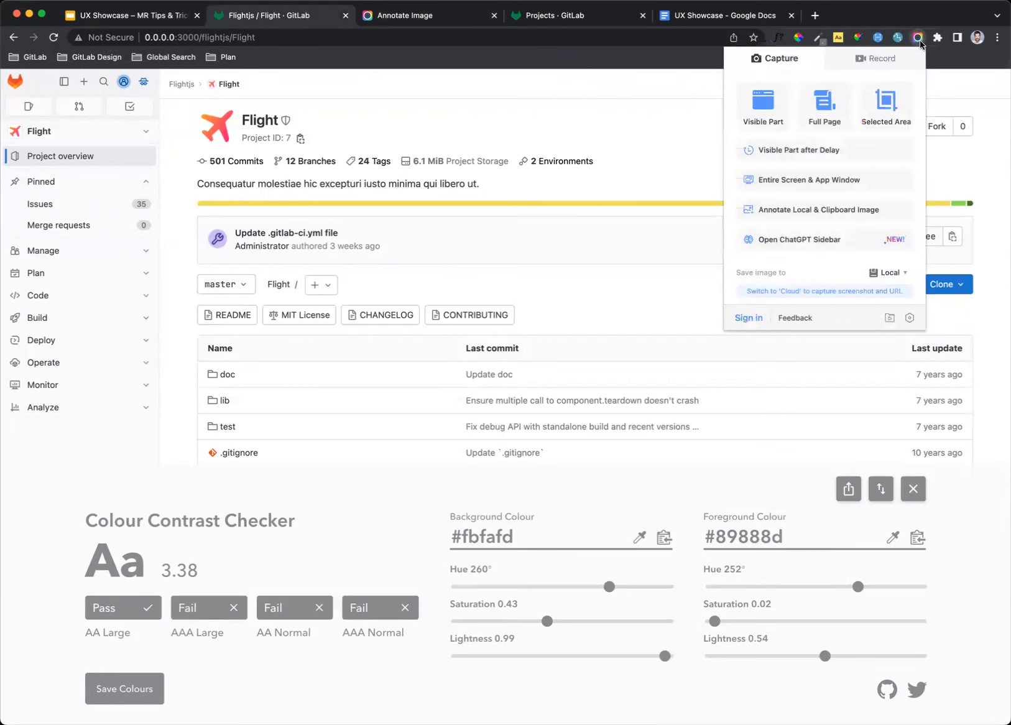
left_click(875, 59)
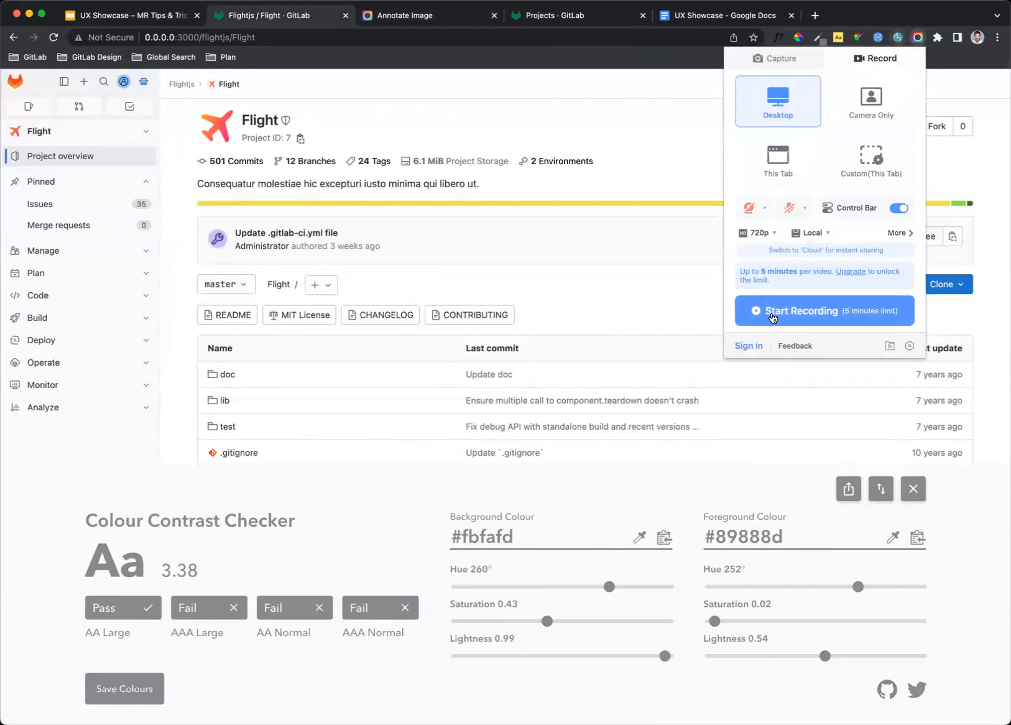
left_click(914, 490)
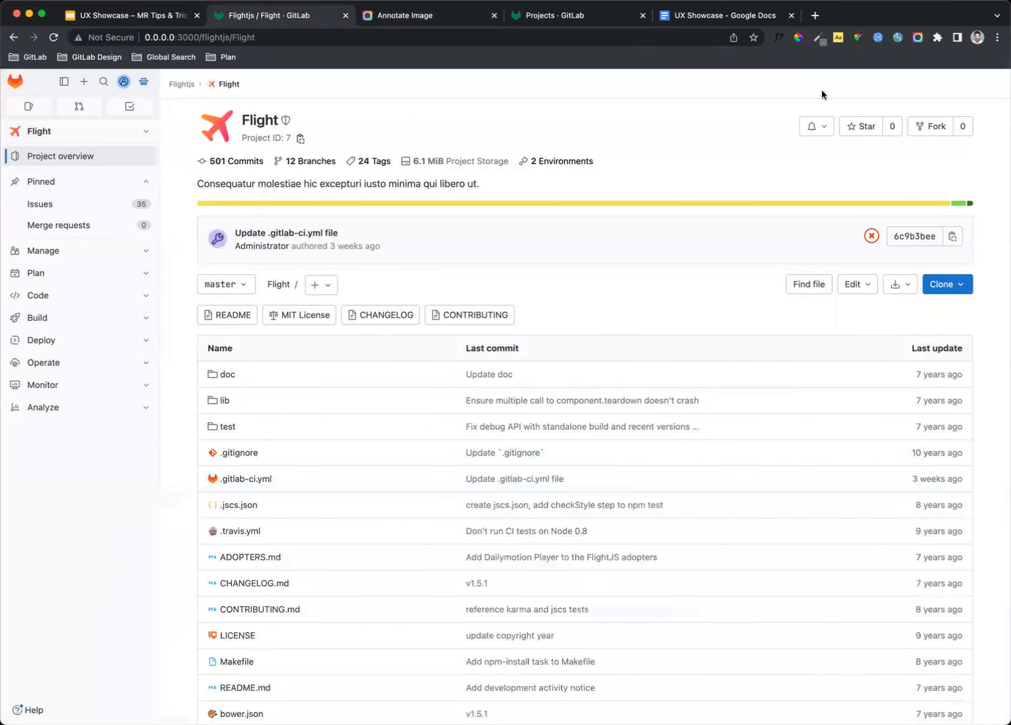
Reopen Awesome Screenshot's recording options, check the available video quality choices, and dismiss them without starting a recording.
right_click(912, 38)
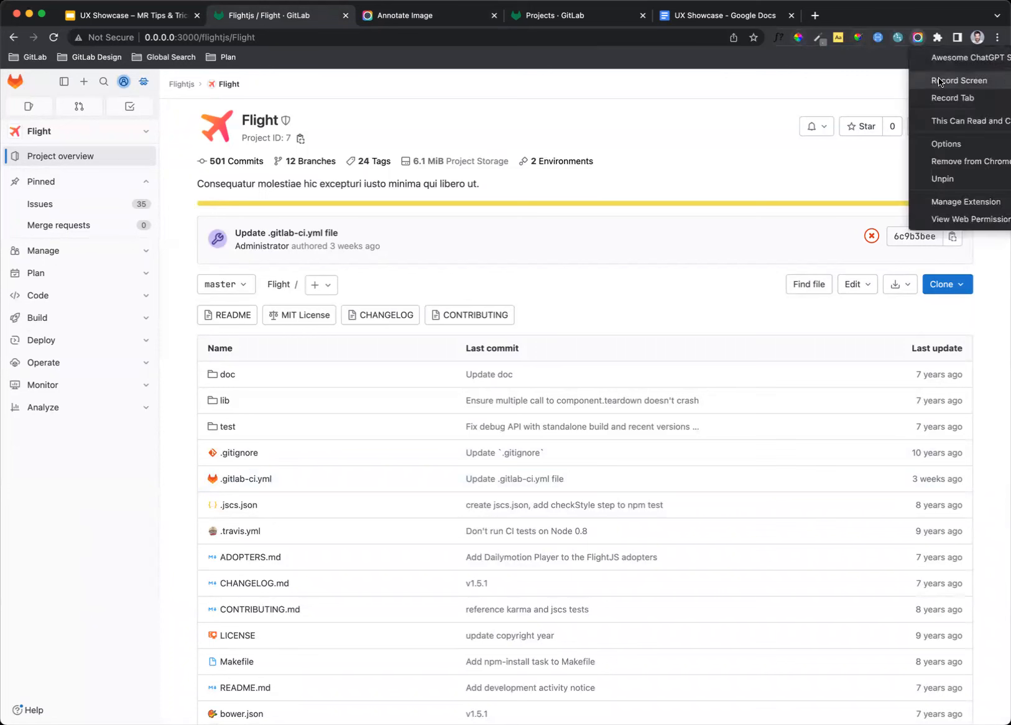
left_click(894, 79)
left_click(918, 39)
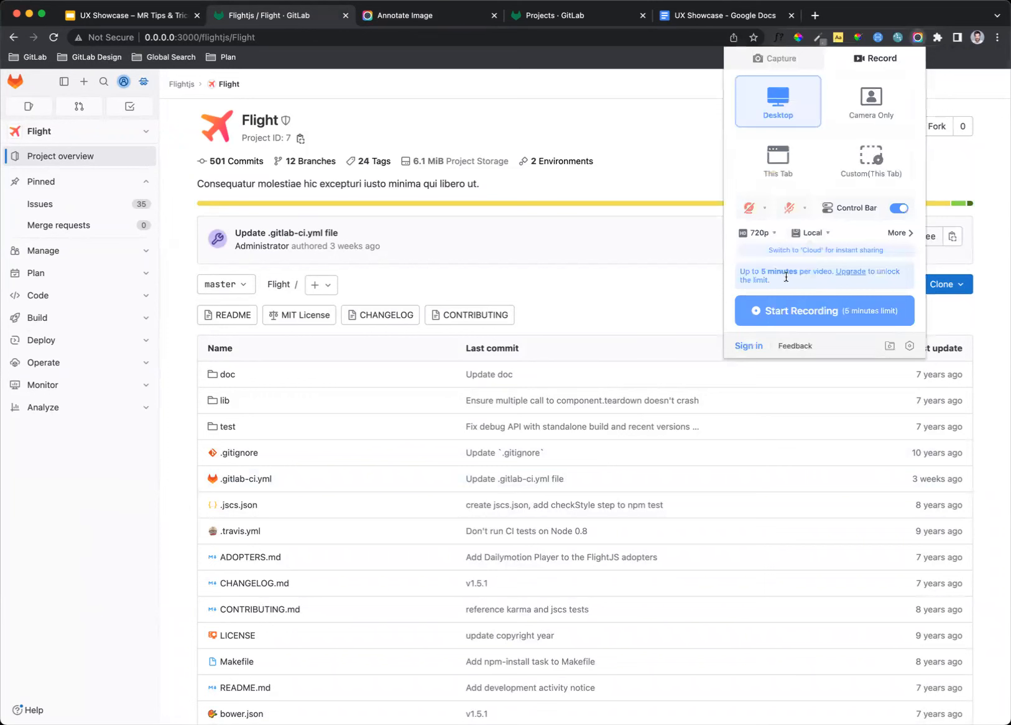
left_click(768, 234)
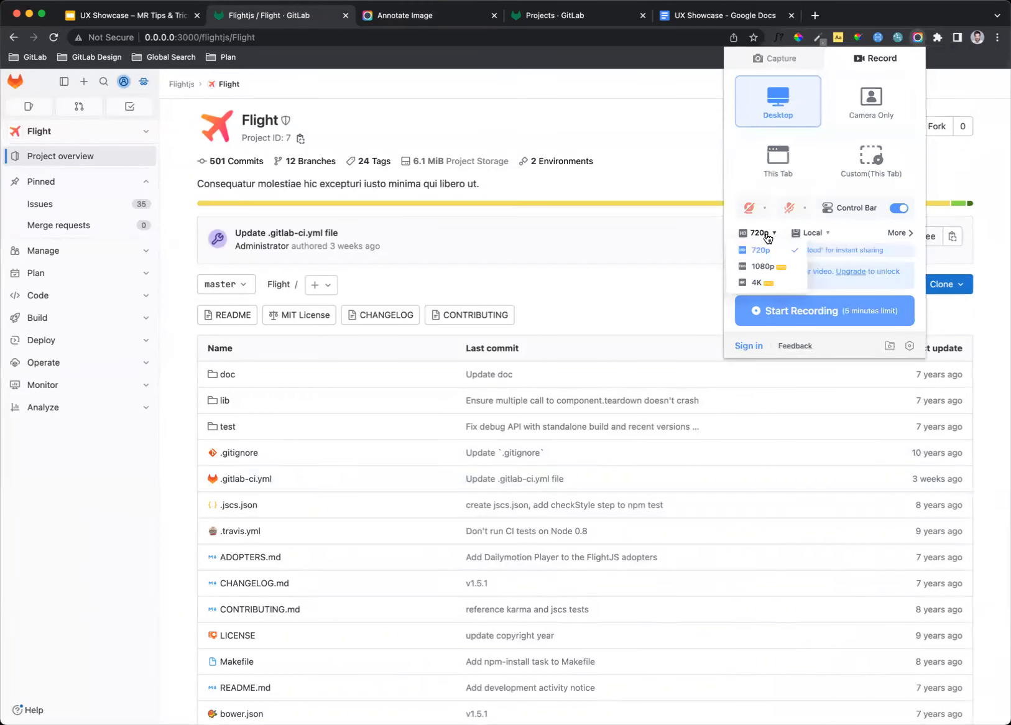
left_click(768, 234)
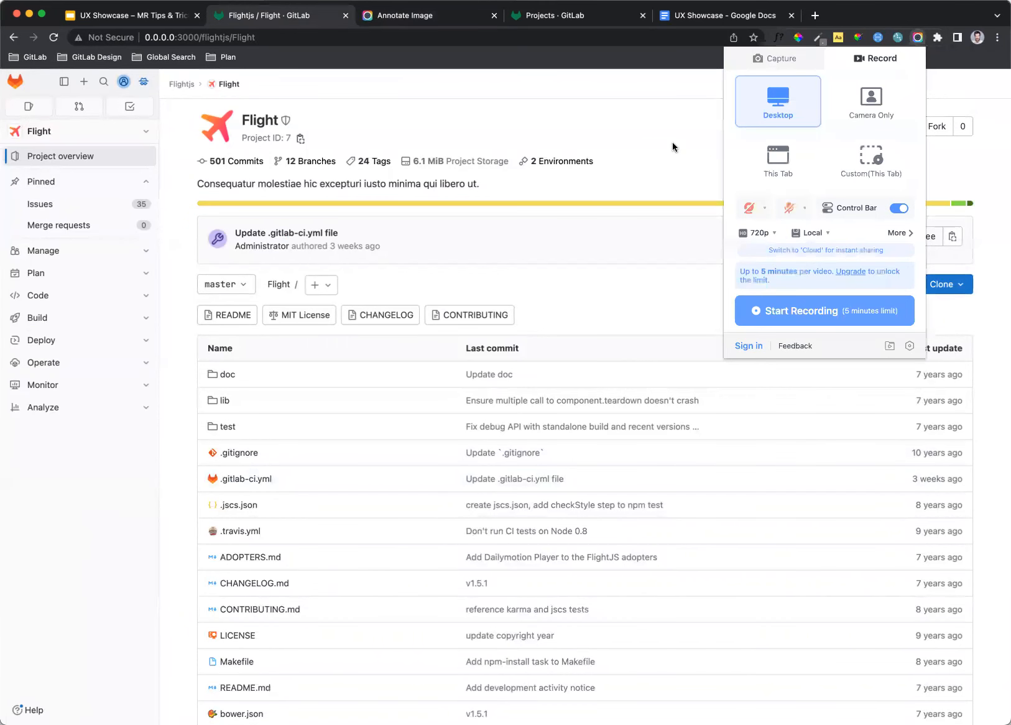
left_click(647, 141)
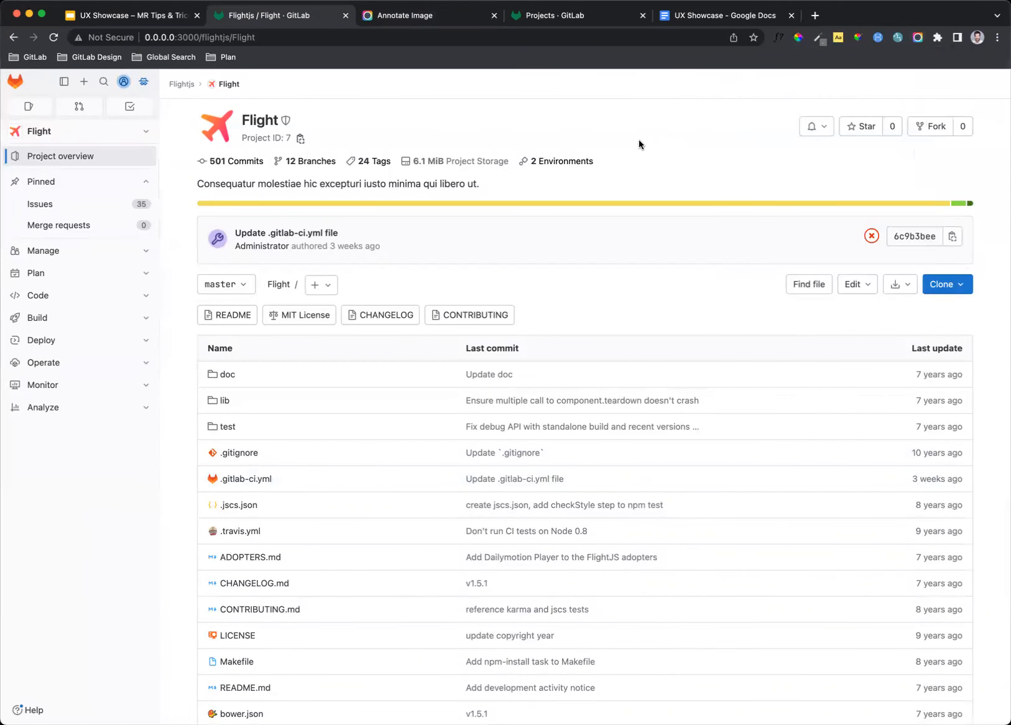
Open the Kap website from the presentation's Captures slide, look over its features, and return to the slide.
left_click(130, 15)
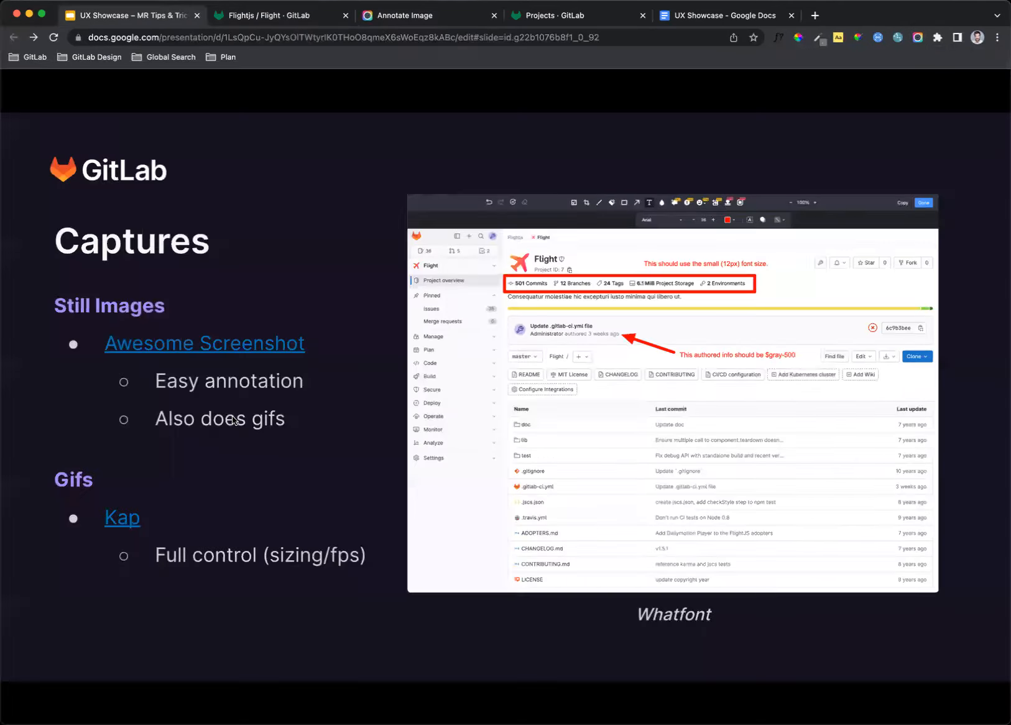
left_click(125, 522)
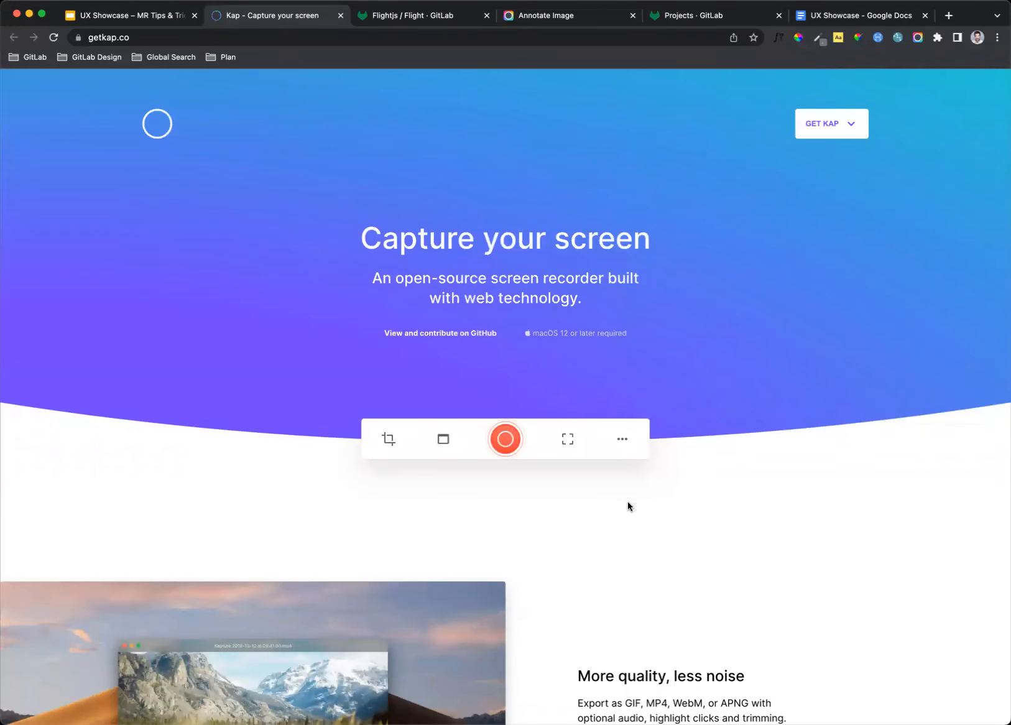
scroll(678, 520, "down", 2)
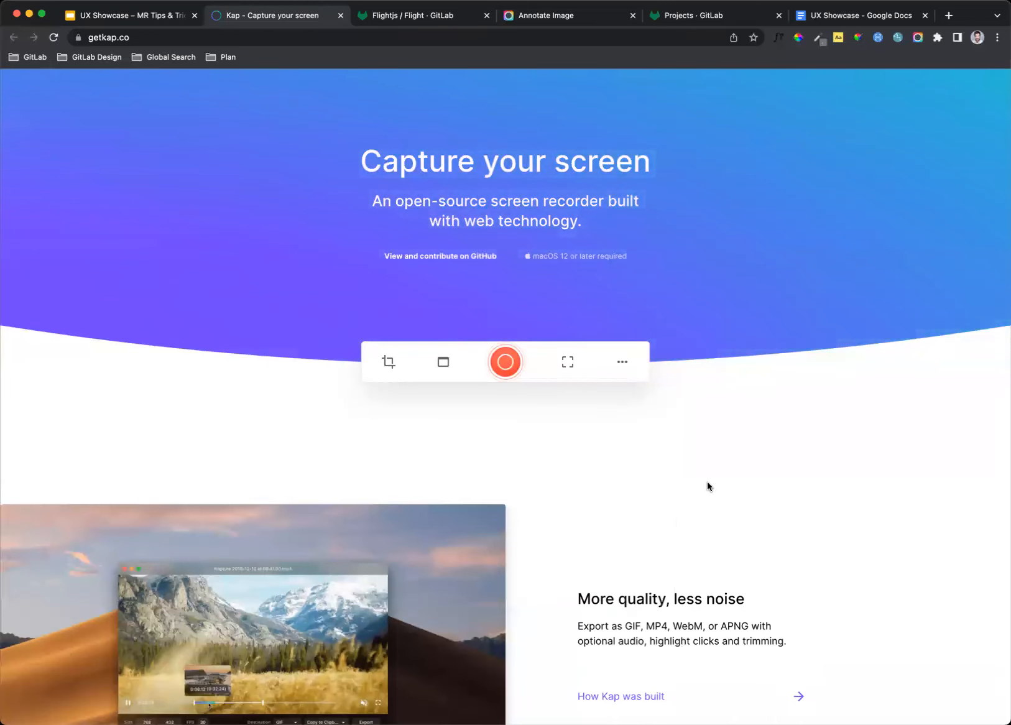
left_click(161, 19)
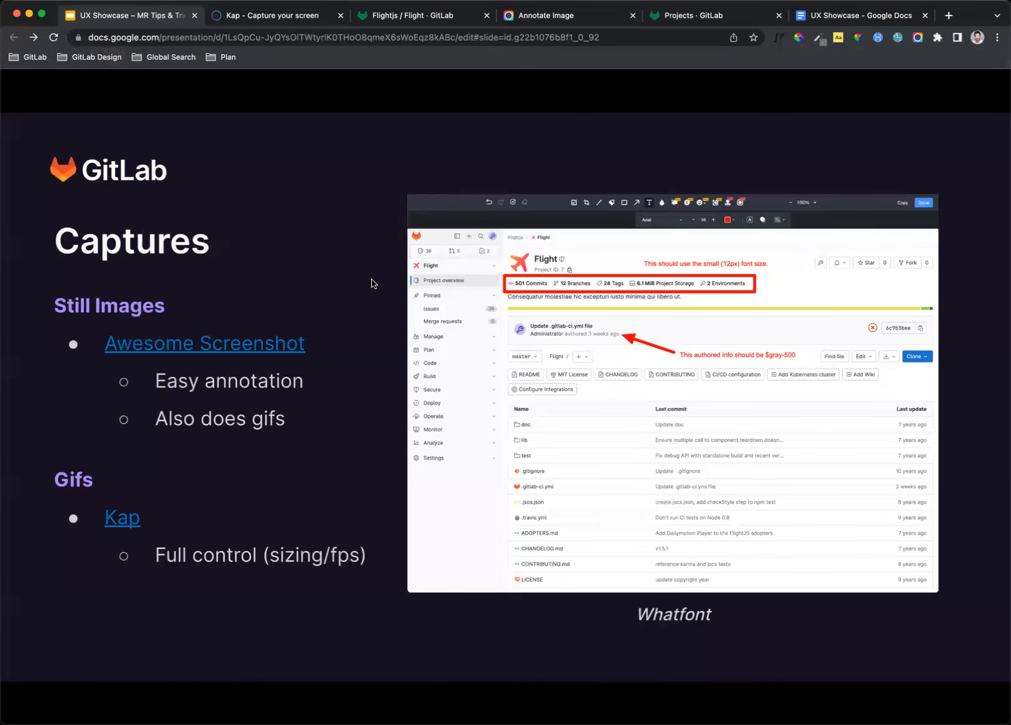
Advance the presentation past the "Share your tools/tips!" slide to the closing "Thank you!" slide.
key("Right")
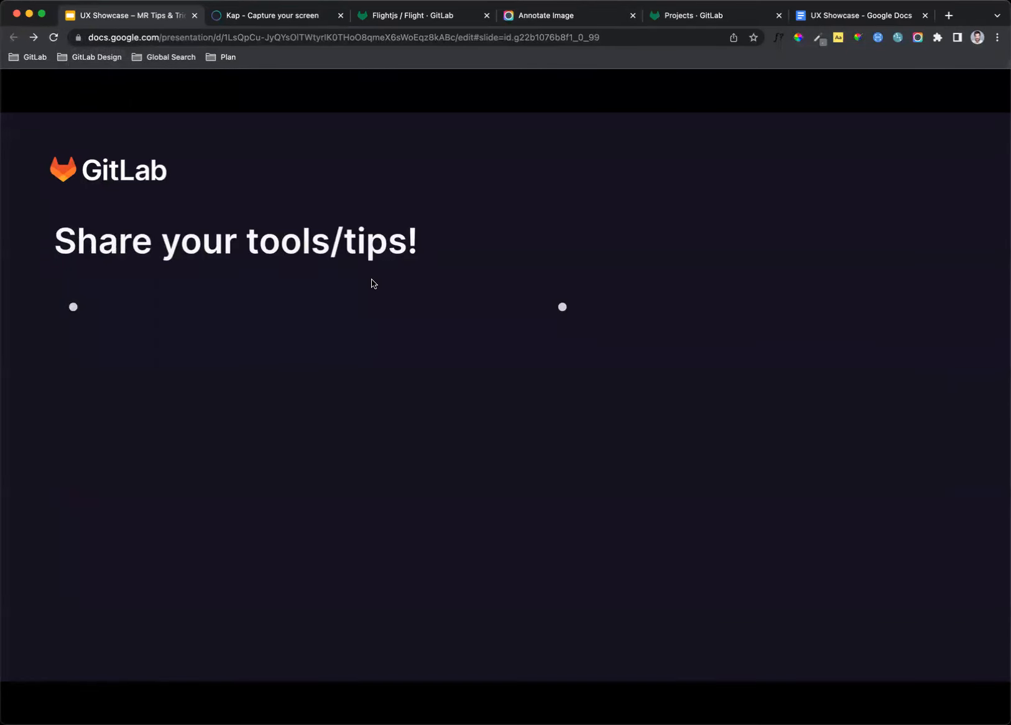
key("Right")
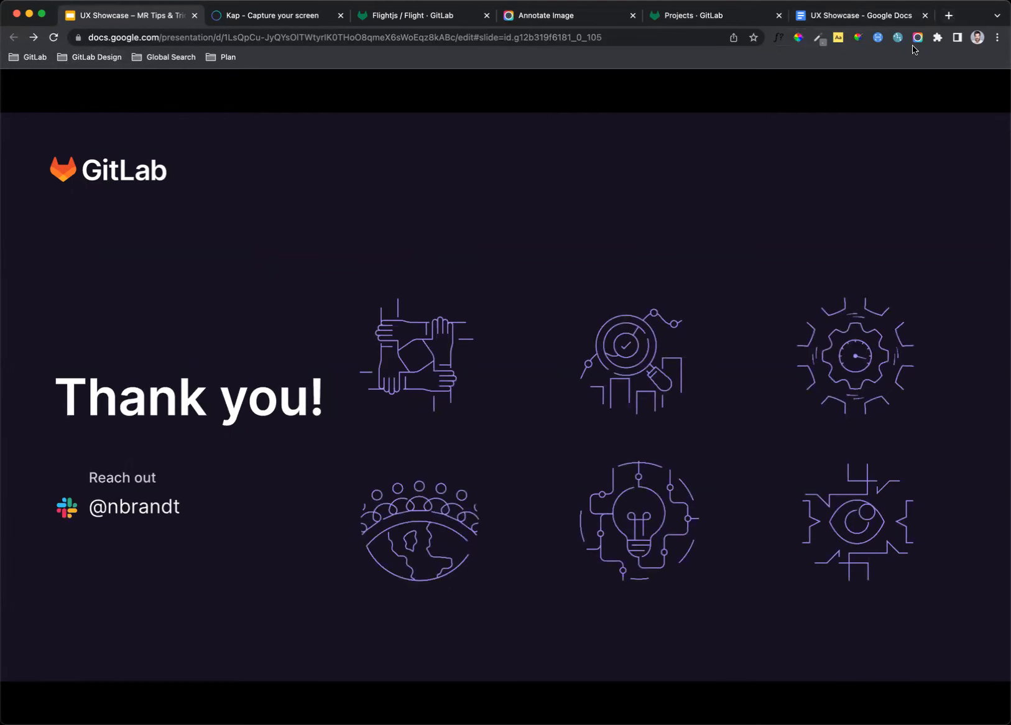
Switch to the UX Showcase document and review the Questions section under "MR Reviews – Tips & Tricks".
left_click(837, 17)
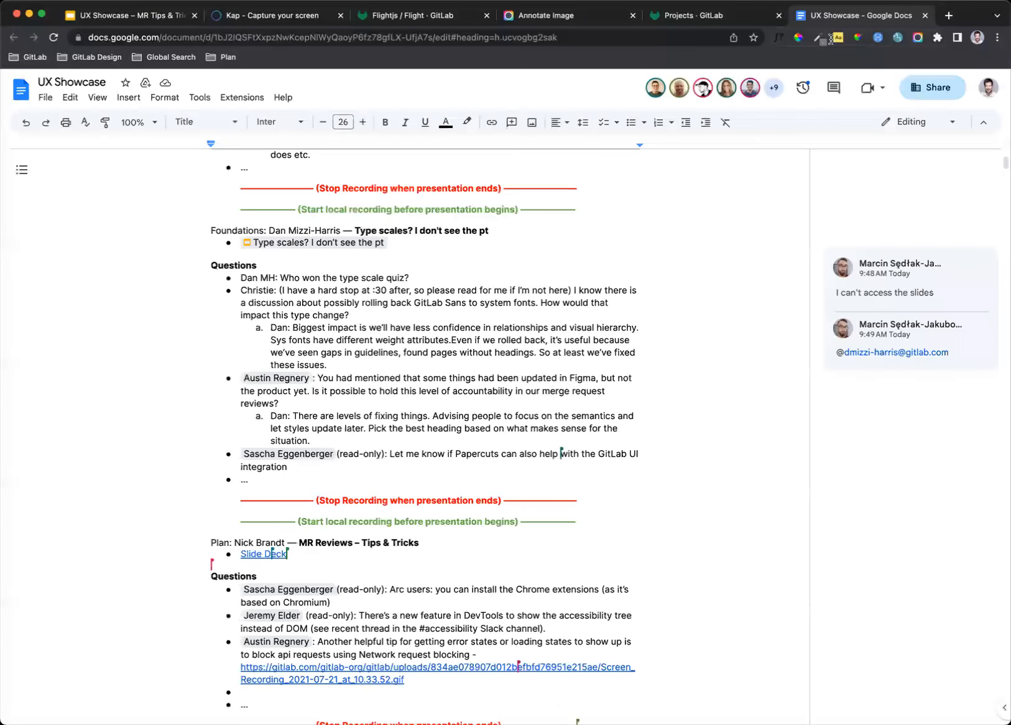
scroll(691, 610, "down", 3)
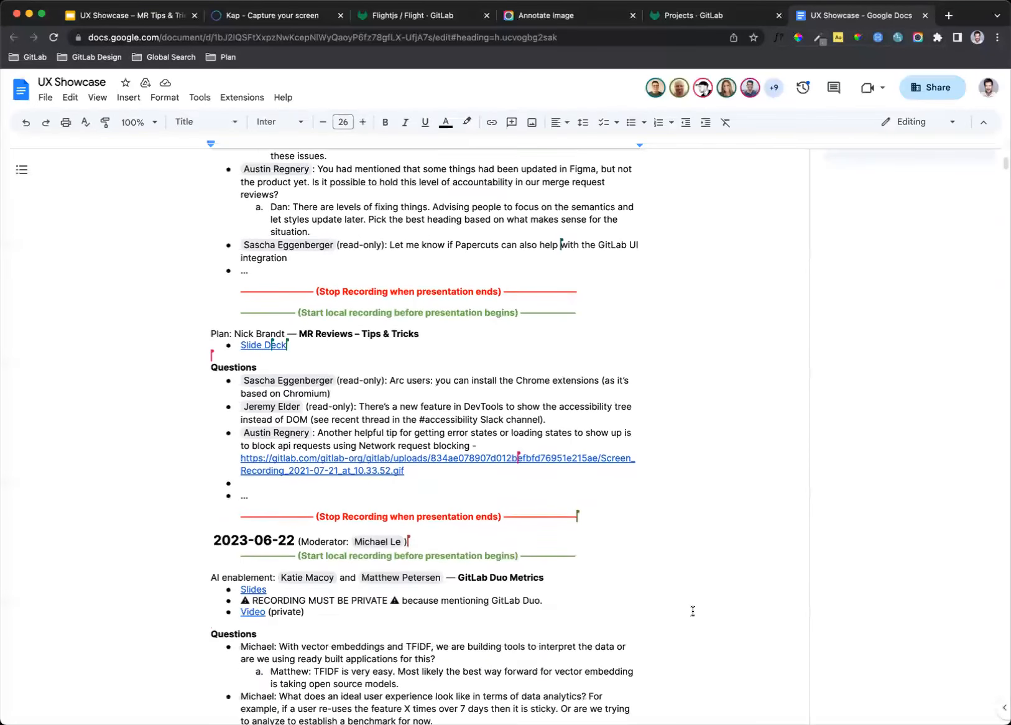
scroll(691, 589, "up", 2)
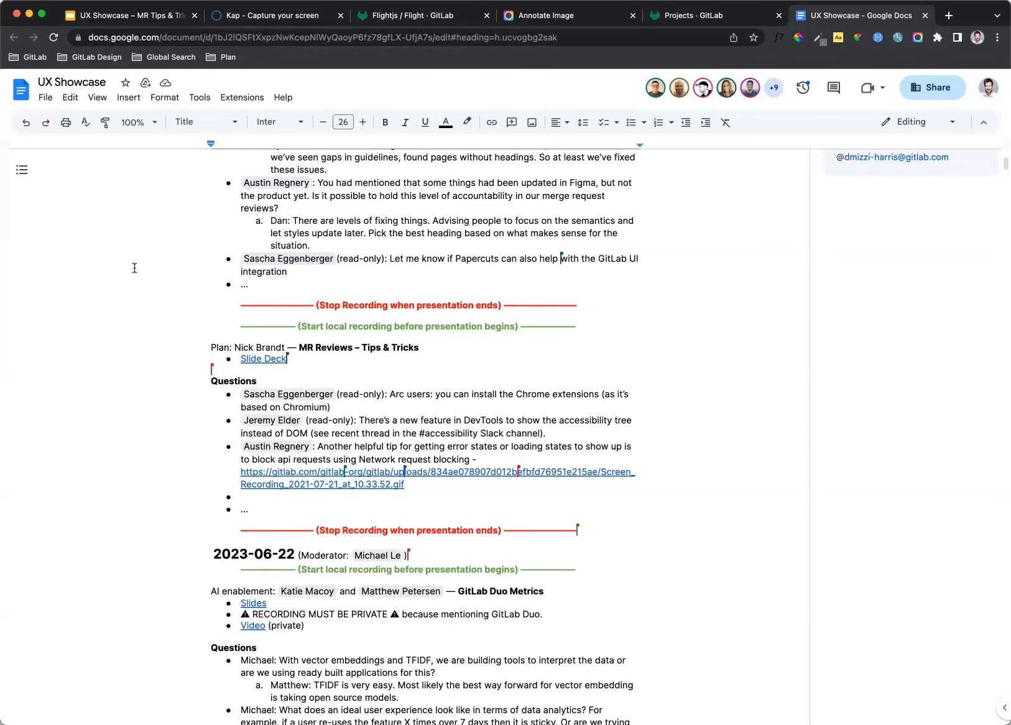
left_click(133, 291)
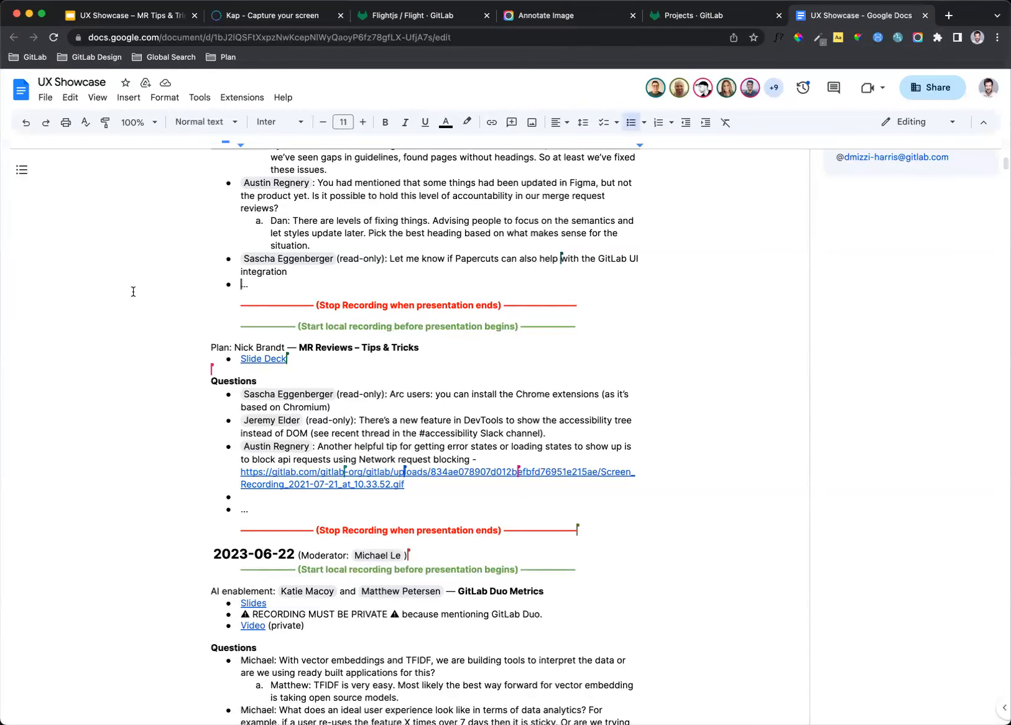